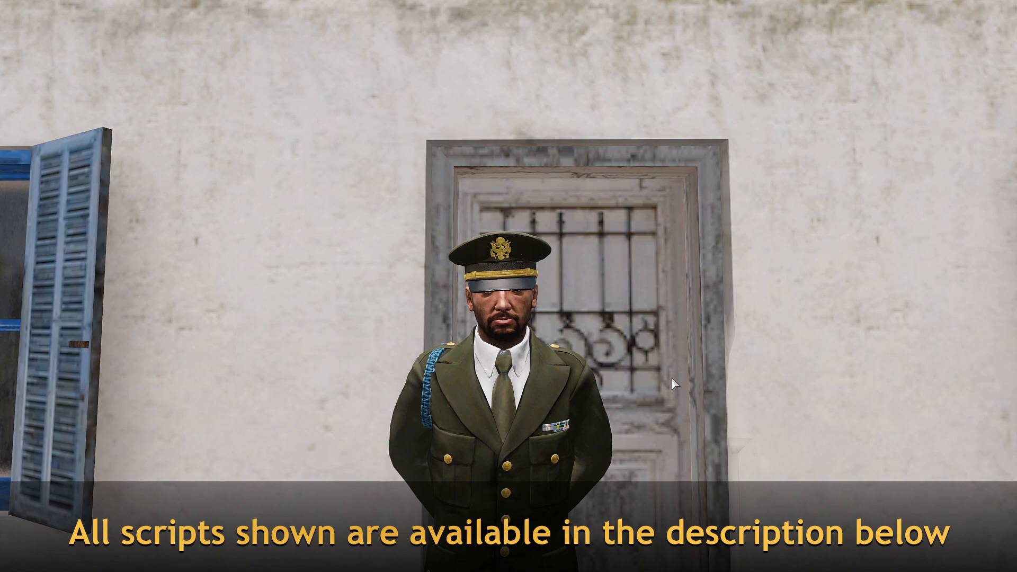
Show the hidden editor interface around the scene with the soldier and the tables
{"action": "key", "text": "s"}
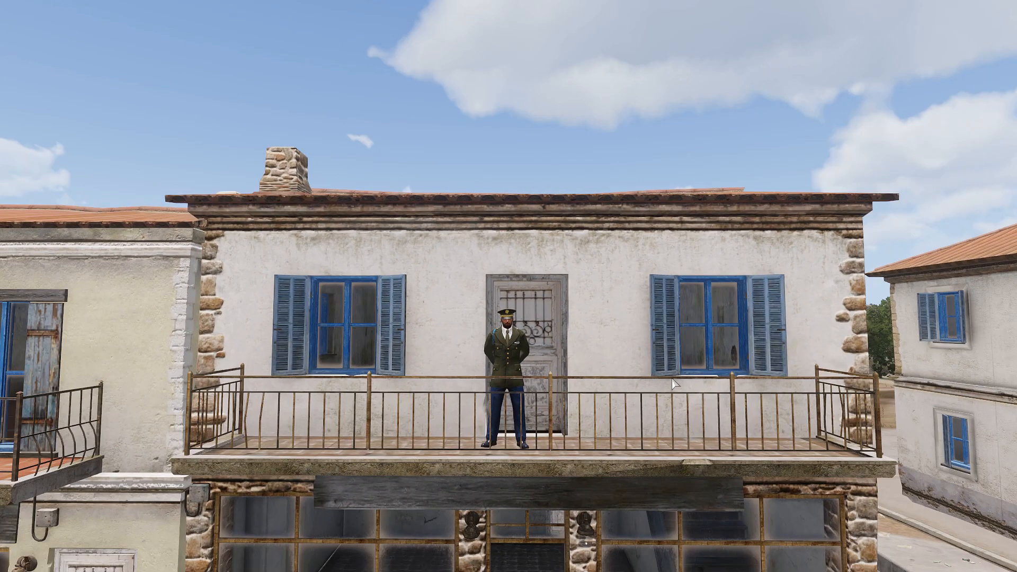
{"action": "key", "text": "BackSpace"}
{"action": "right_click_drag", "start_coordinate": [612, 301], "coordinate": [739, 339]}
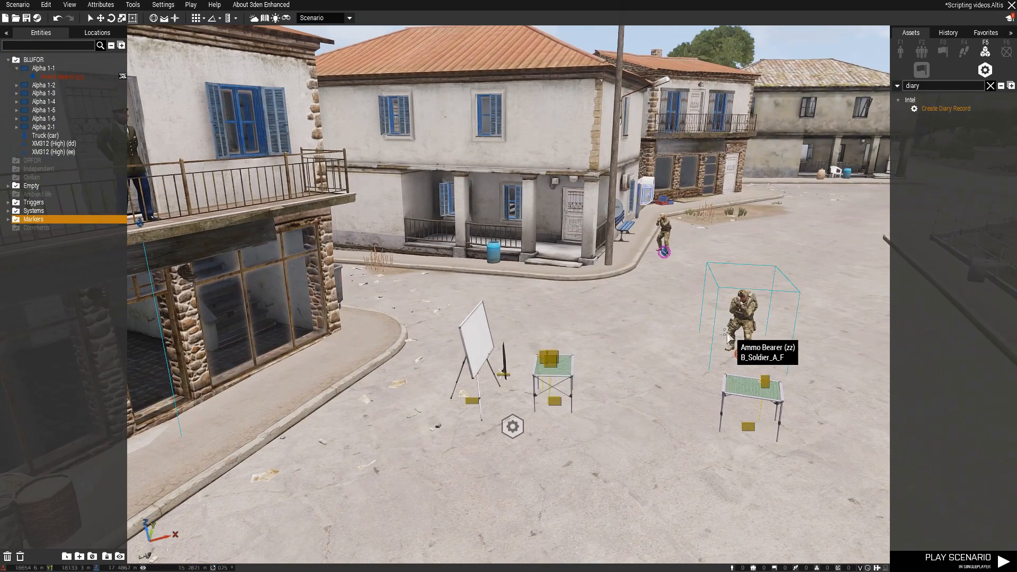
{"action": "right_click_drag", "start_coordinate": [614, 293], "coordinate": [649, 313]}
{"action": "key", "text": "w"}
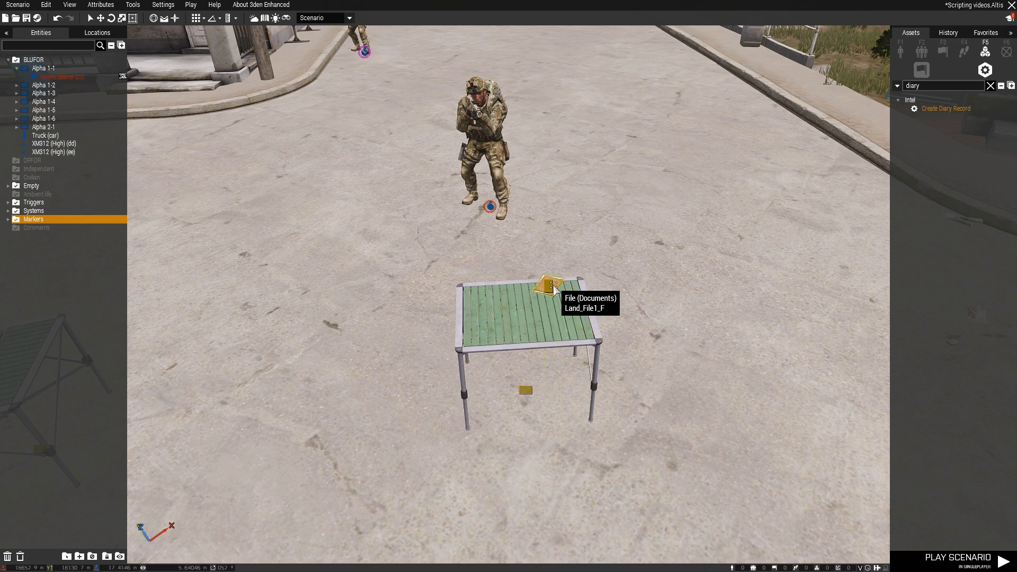
Search the placeable object assets for "intel"
{"action": "left_click", "coordinate": [909, 47]}
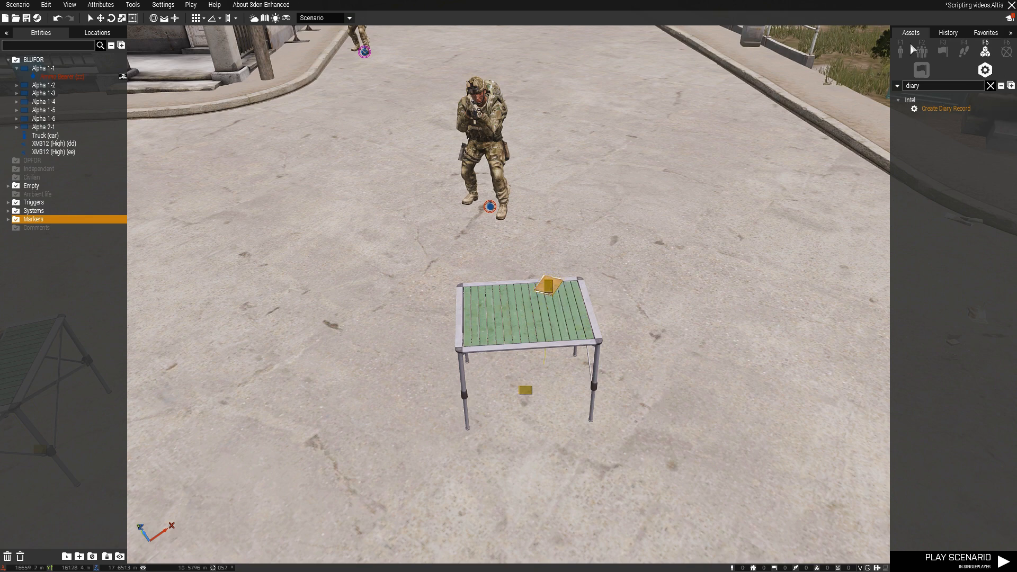
{"action": "double_click", "coordinate": [958, 86]}
{"action": "type", "text": "intel"}
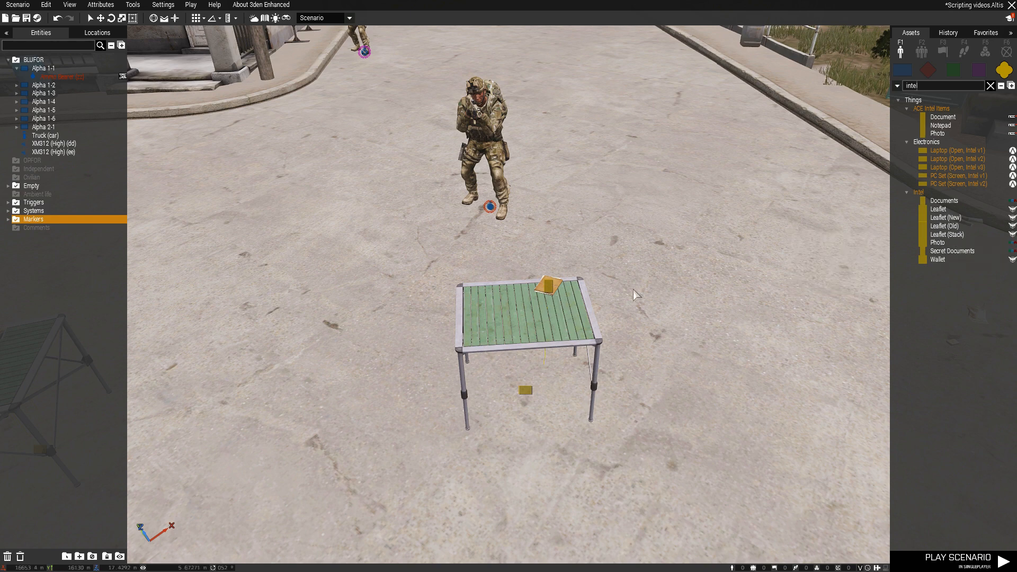
Change the addAction text in the init of the documents file on the table to "Pick up intel"
{"action": "double_click", "coordinate": [551, 290]}
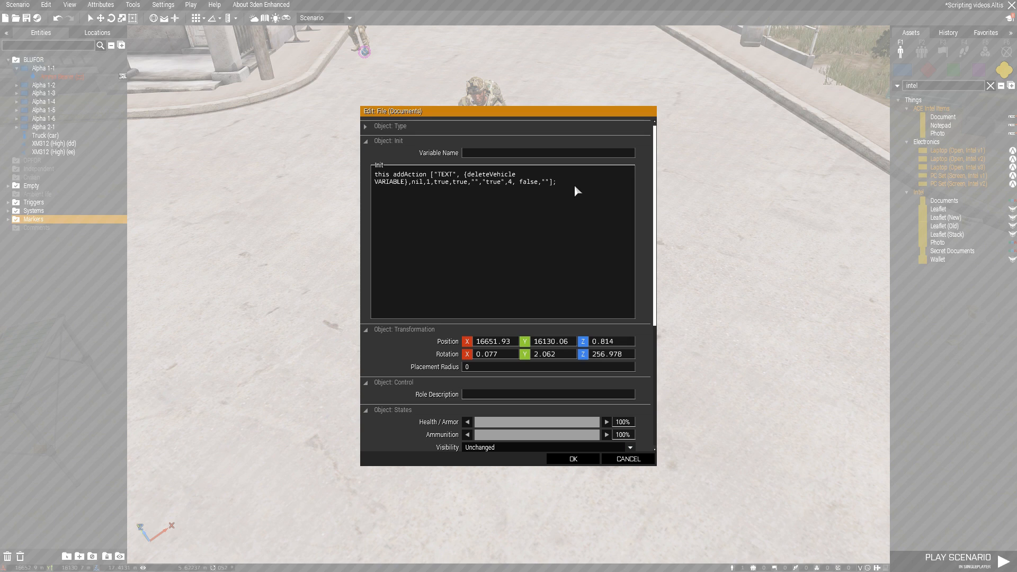
{"action": "left_click_drag", "start_coordinate": [332, 192], "coordinate": [337, 174]}
{"action": "left_click", "coordinate": [602, 171]}
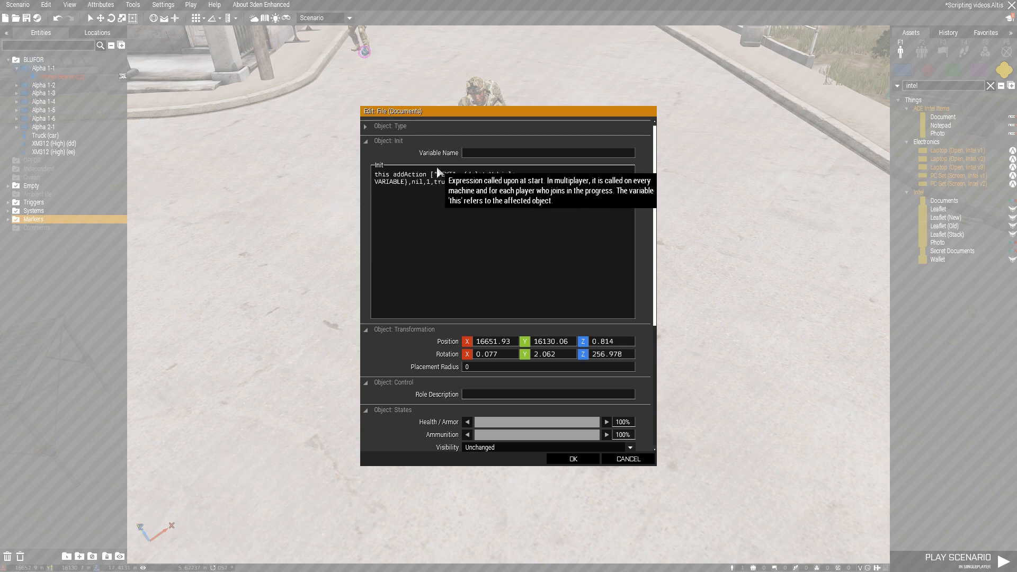
{"action": "double_click", "coordinate": [452, 175]}
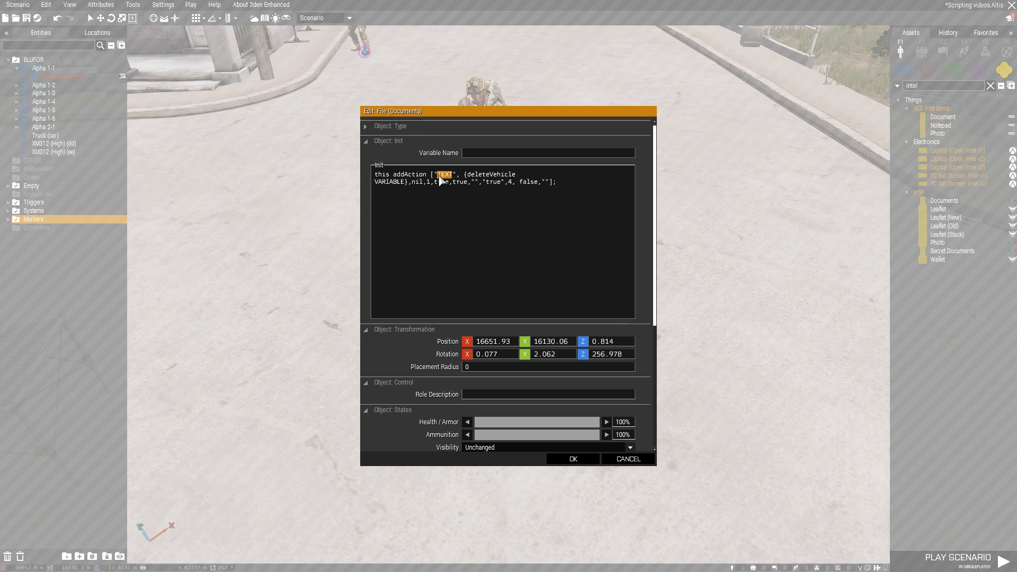
{"action": "type", "text": "Pick up intel"}
Name the documents file's variable intel and replace the VARIABLE placeholder after deleteVehicle in its init with intel
{"action": "left_click_drag", "start_coordinate": [500, 176], "coordinate": [554, 175]}
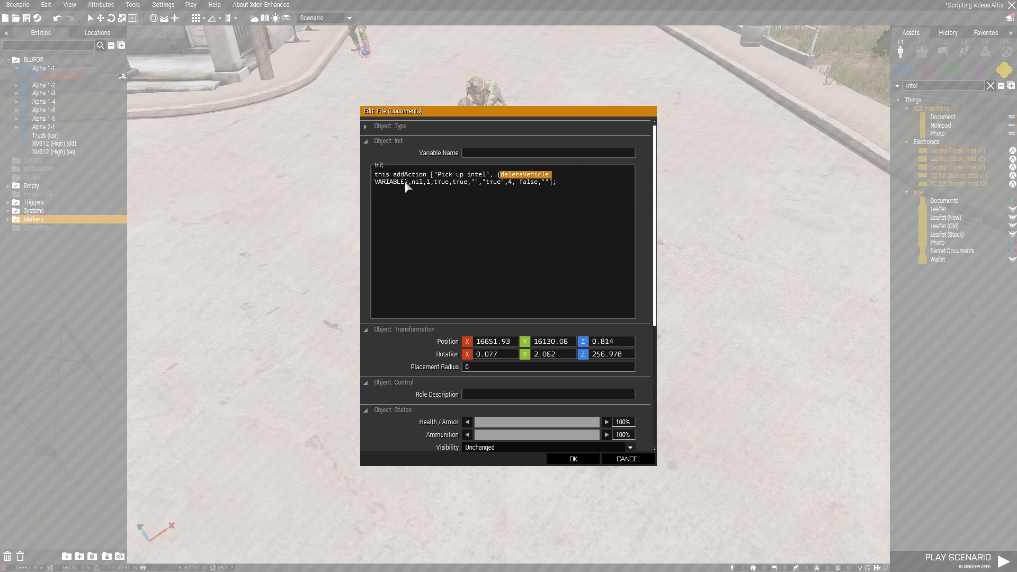
{"action": "left_click_drag", "start_coordinate": [395, 115], "coordinate": [362, 139]}
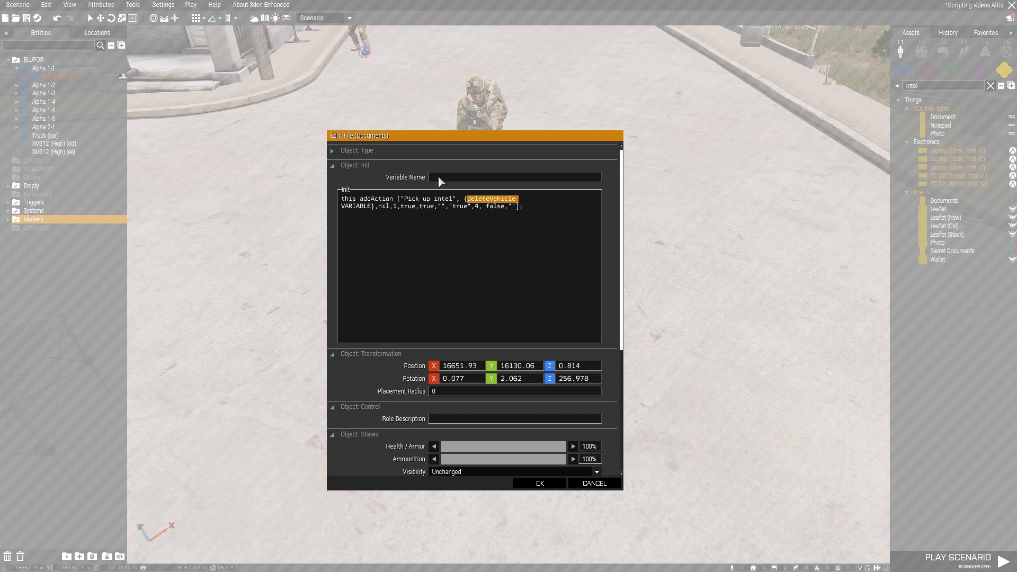
{"action": "left_click", "coordinate": [439, 178]}
{"action": "type", "text": "intel"}
{"action": "left_click_drag", "start_coordinate": [371, 207], "coordinate": [342, 207]}
{"action": "type", "text": "intel"}
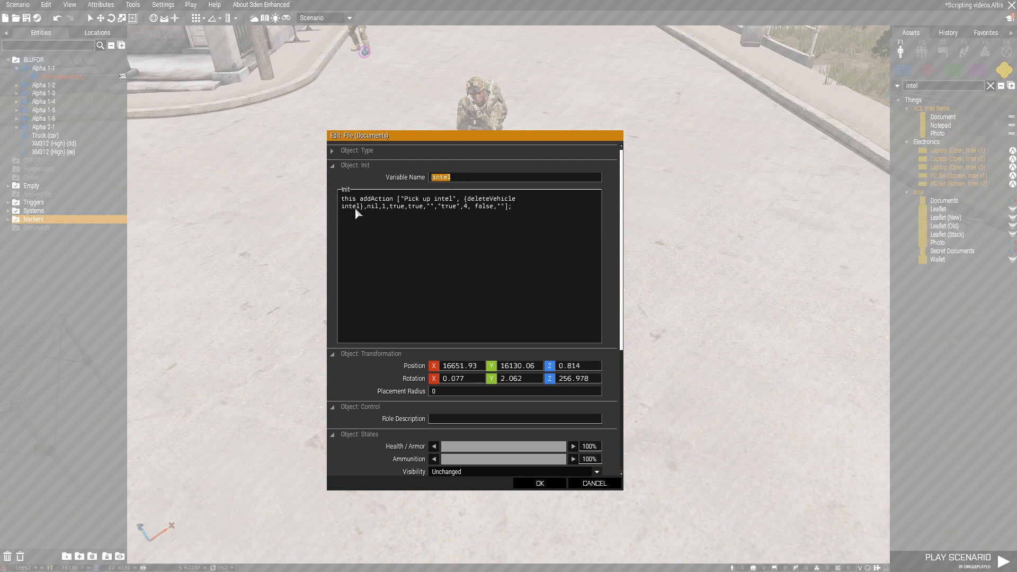
{"action": "mouse_move", "coordinate": [361, 206]}
{"action": "left_mouse_down"}
{"action": "mouse_move", "coordinate": [340, 205]}
{"action": "mouse_move", "coordinate": [358, 205]}
{"action": "left_mouse_up"}
{"action": "left_click", "coordinate": [391, 212]}
{"action": "double_click", "coordinate": [470, 207]}
{"action": "left_click", "coordinate": [546, 484]}
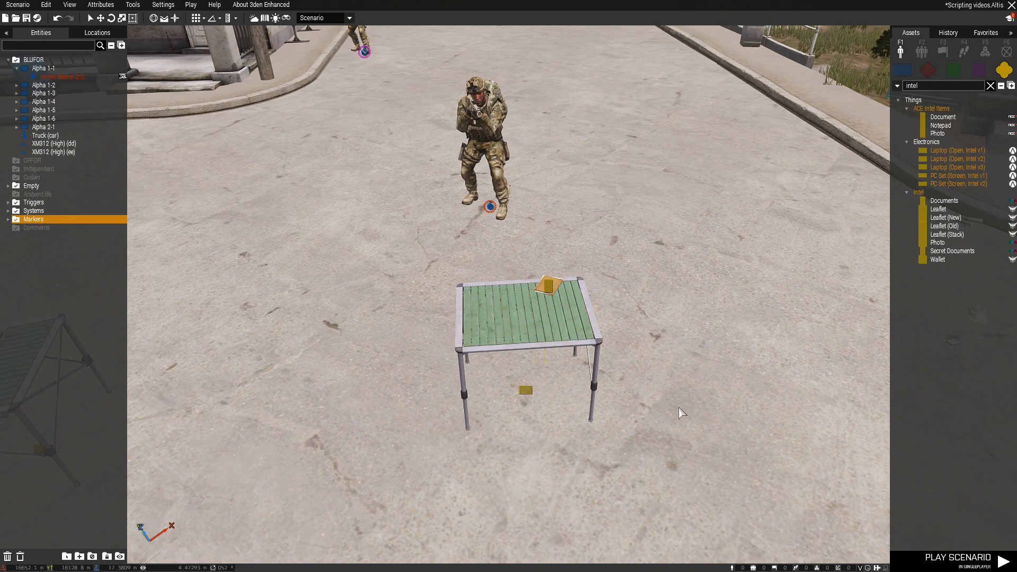
Place a plain trigger on the ground beside the table with the documents file
{"action": "scroll", "coordinate": [683, 344], "scroll_direction": "down", "scroll_amount": 2}
{"action": "left_click", "coordinate": [943, 51]}
{"action": "left_click", "coordinate": [990, 85]}
{"action": "left_click", "coordinate": [924, 101]}
{"action": "left_click", "coordinate": [527, 271]}
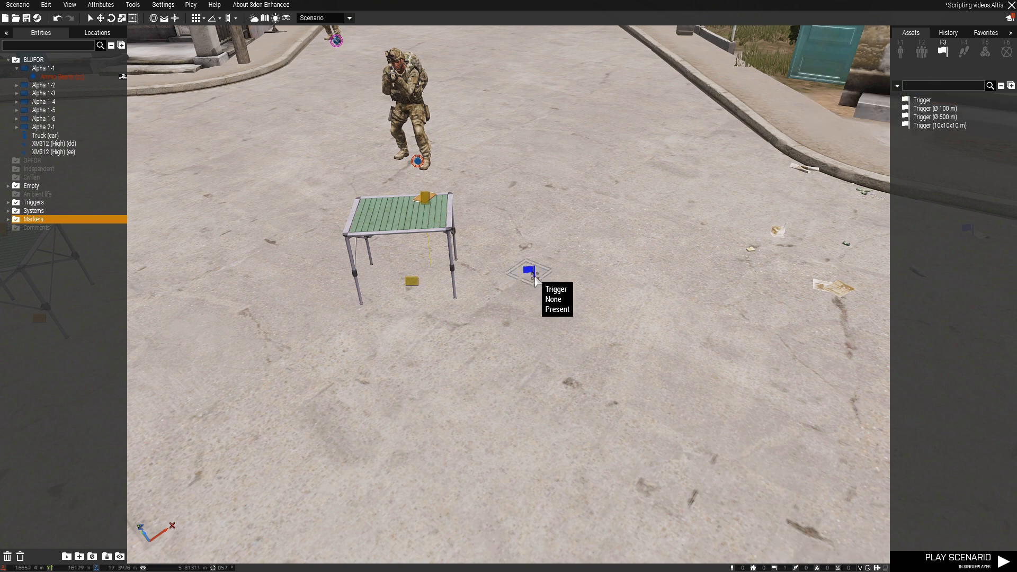
Set the trigger's condition to "!alive intel"
{"action": "double_click", "coordinate": [526, 271]}
{"action": "double_click", "coordinate": [383, 343]}
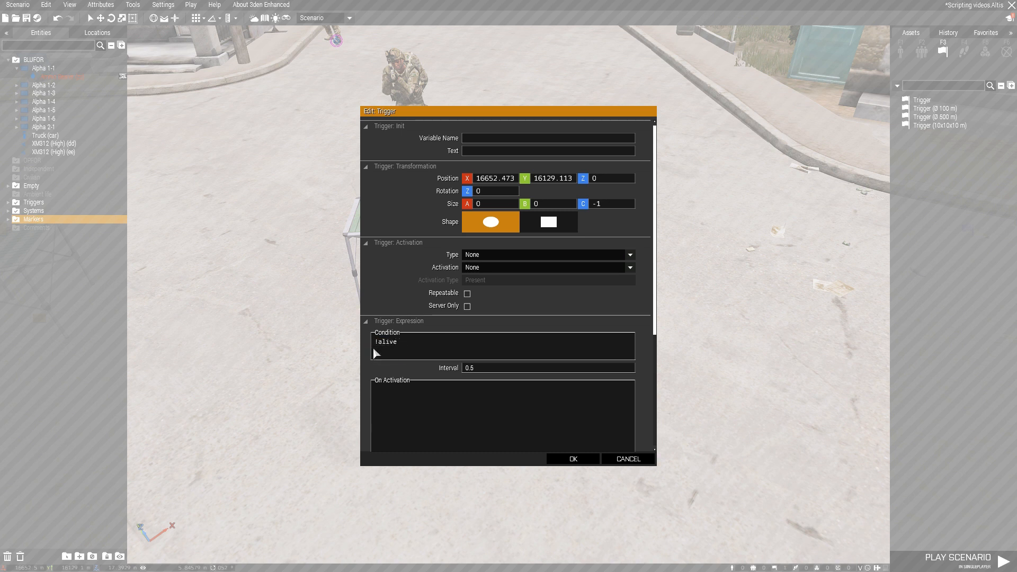
{"action": "type", "text": "!alive"}
{"action": "type", "text": "intel"}
{"action": "left_click_drag", "start_coordinate": [503, 113], "coordinate": [584, 68]}
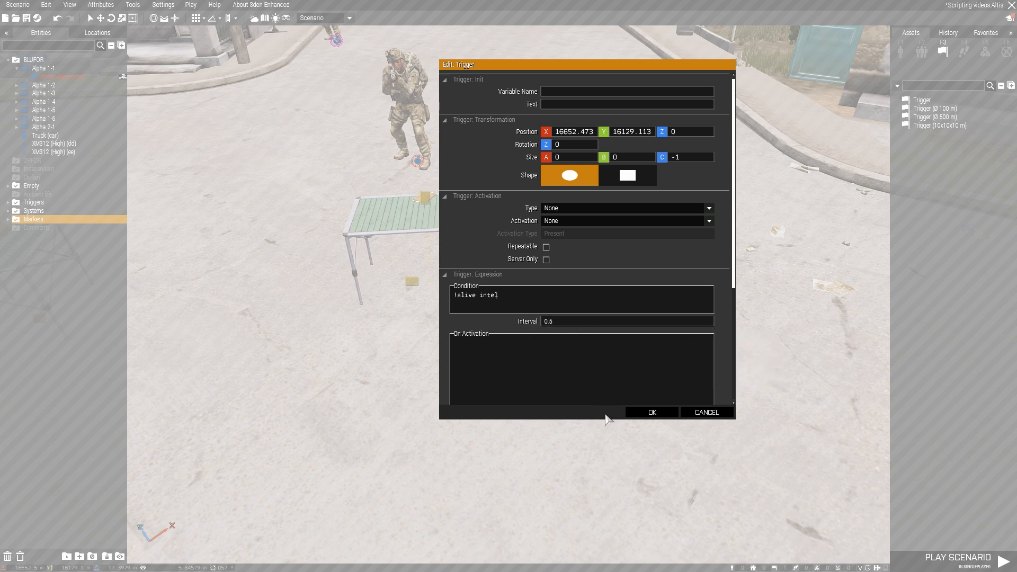
{"action": "left_click", "coordinate": [652, 412]}
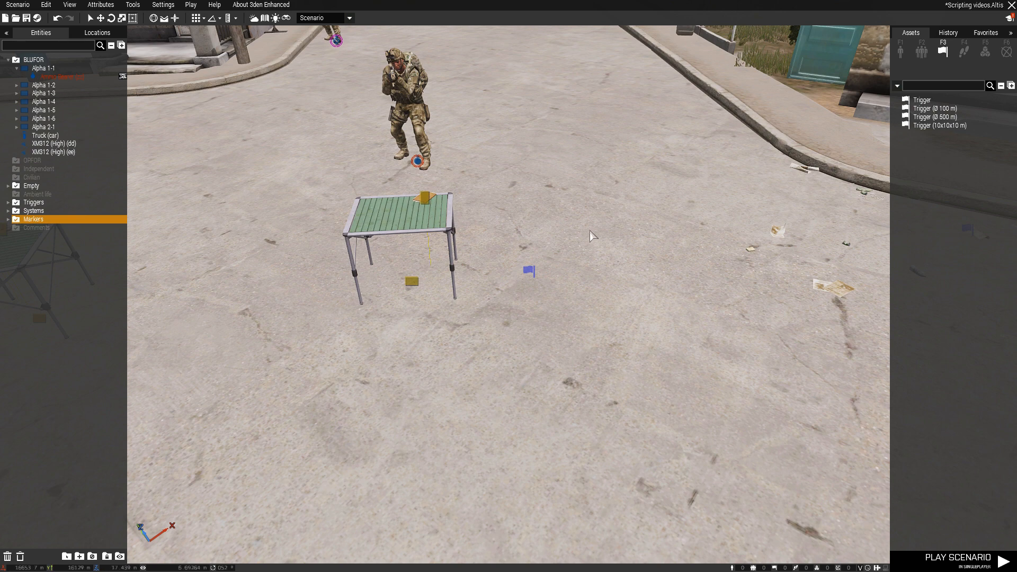
Find the Create Diary Record module by searching for "diary" and place it next to the trigger
{"action": "left_click", "coordinate": [985, 51]}
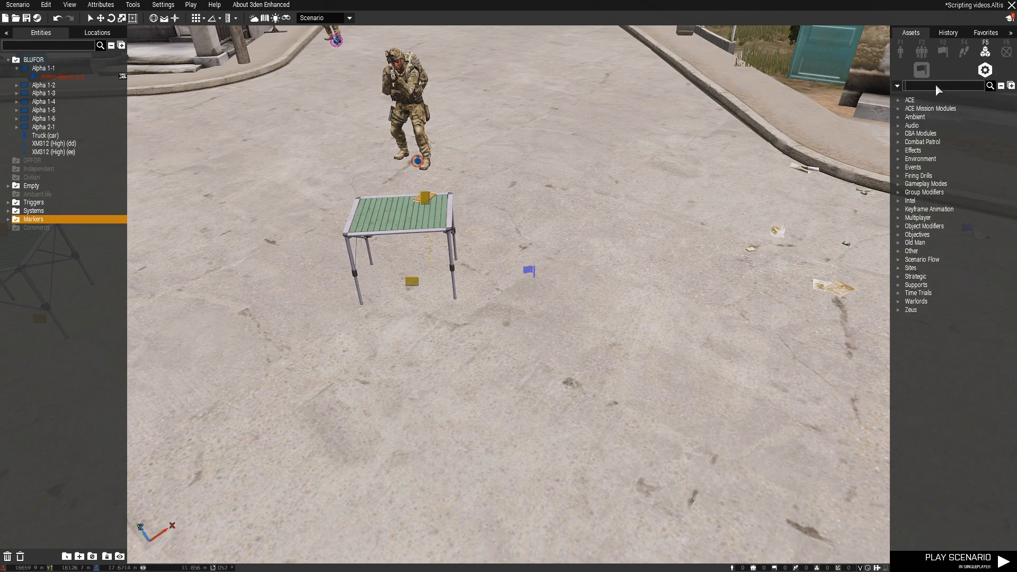
{"action": "left_click", "coordinate": [938, 86]}
{"action": "type", "text": "diary"}
{"action": "left_click", "coordinate": [938, 112]}
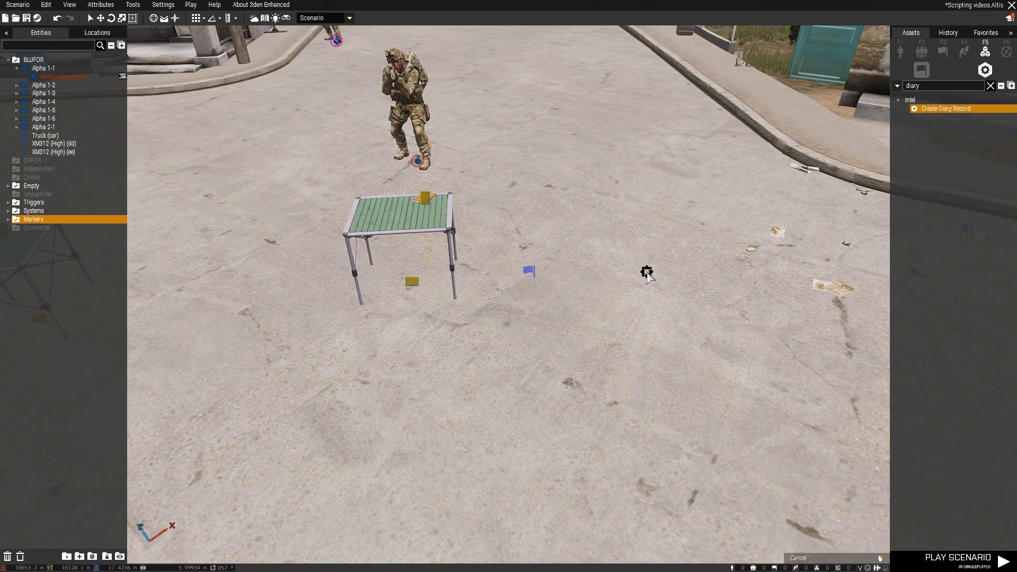
{"action": "left_click", "coordinate": [642, 269]}
Sync the trigger to the Create Diary Record module
{"action": "right_click", "coordinate": [531, 273]}
{"action": "mouse_move", "coordinate": [556, 278]}
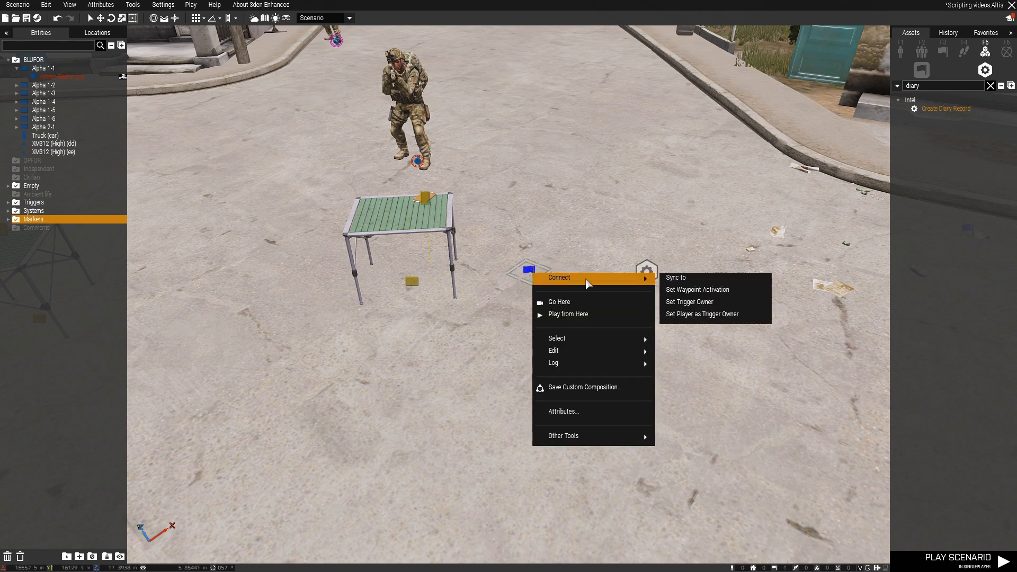
{"action": "left_click", "coordinate": [668, 276]}
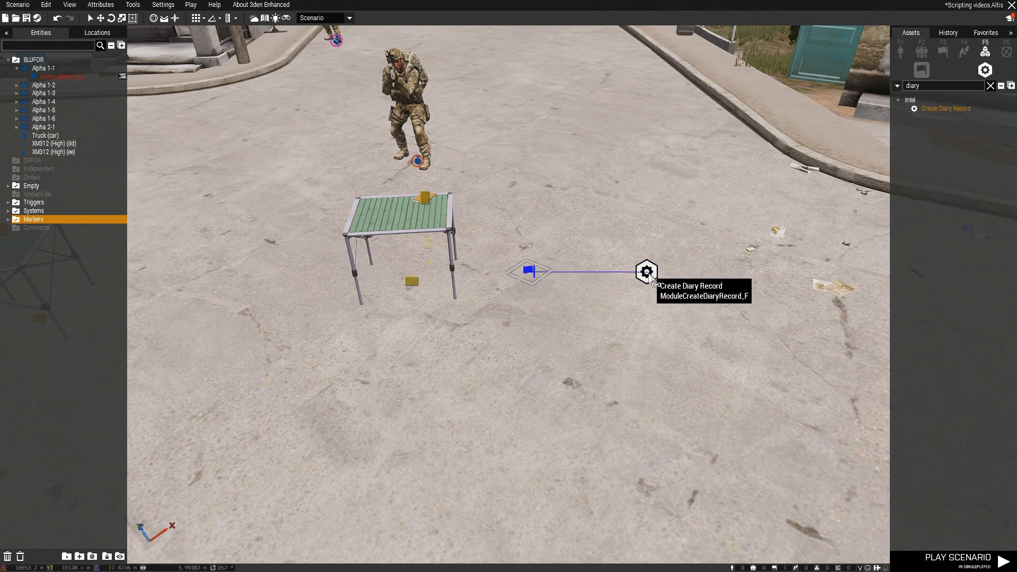
{"action": "left_click", "coordinate": [656, 280]}
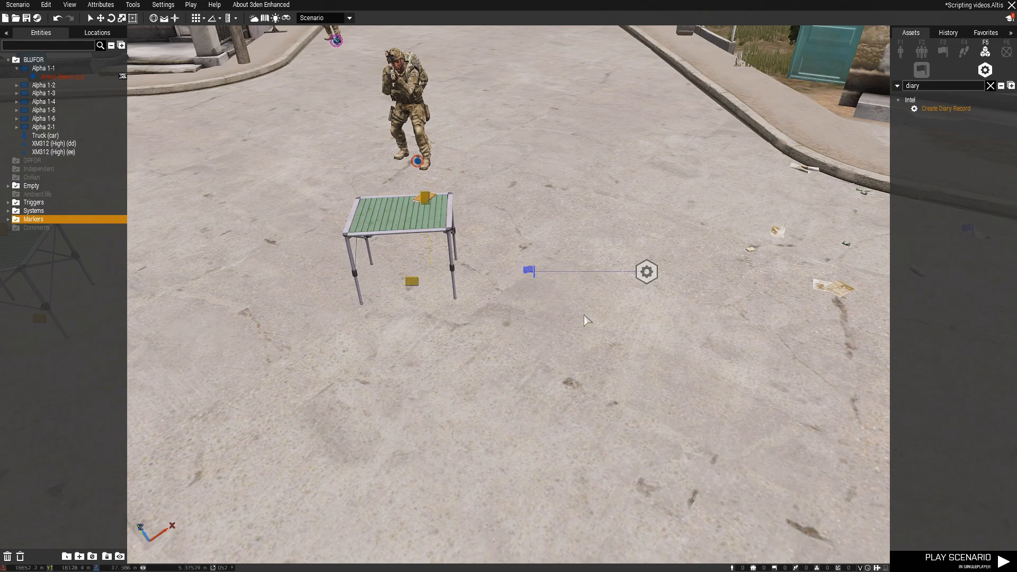
Examine the Create Diary Record module's attributes, including its owner setting
{"action": "double_click", "coordinate": [646, 272]}
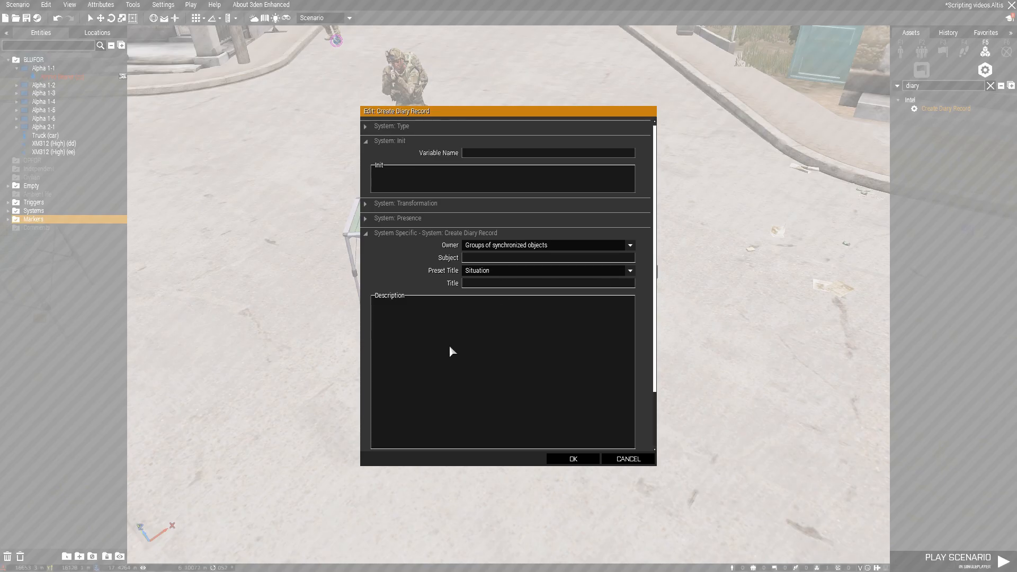
{"action": "left_click_drag", "start_coordinate": [492, 120], "coordinate": [371, 67]}
{"action": "scroll", "coordinate": [277, 211], "scroll_direction": "down", "scroll_amount": 3}
{"action": "scroll", "coordinate": [276, 150], "scroll_direction": "down", "scroll_amount": 2}
{"action": "scroll", "coordinate": [282, 156], "scroll_direction": "up", "scroll_amount": 5}
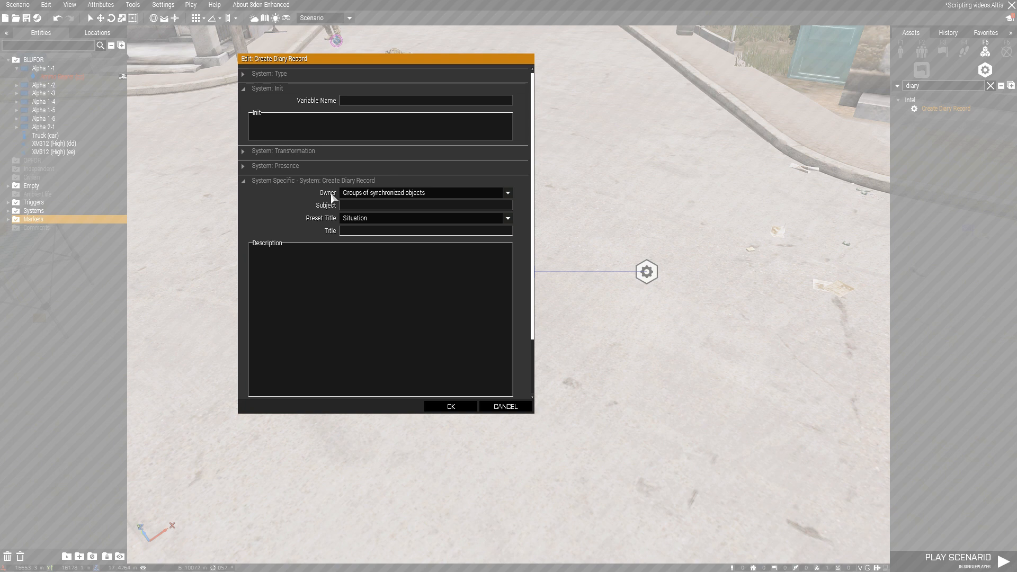
{"action": "left_click_drag", "start_coordinate": [404, 62], "coordinate": [360, 86]}
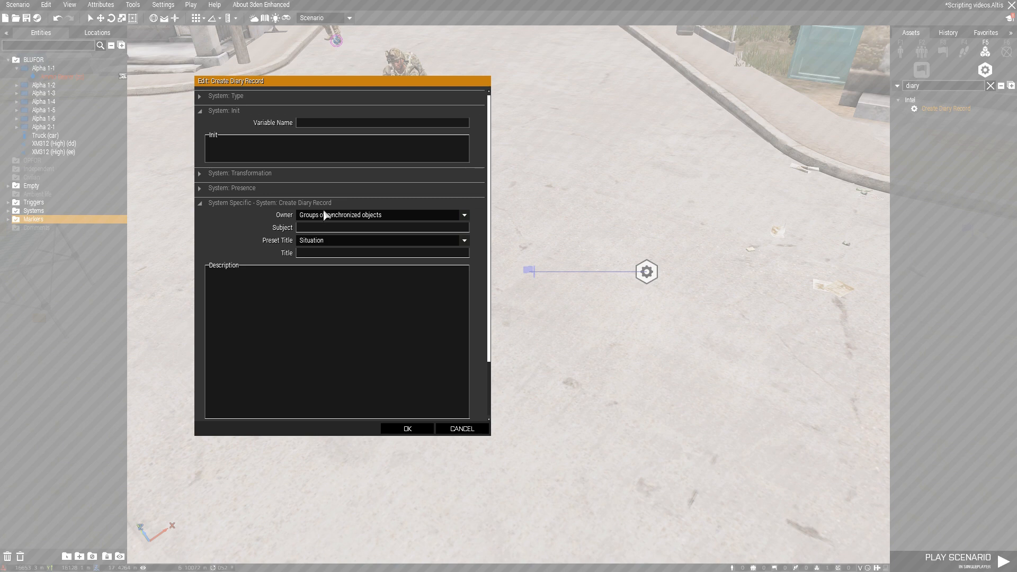
{"action": "left_click", "coordinate": [397, 429]}
{"action": "right_click", "coordinate": [646, 271]}
{"action": "mouse_move", "coordinate": [670, 274]}
{"action": "left_click", "coordinate": [561, 287]}
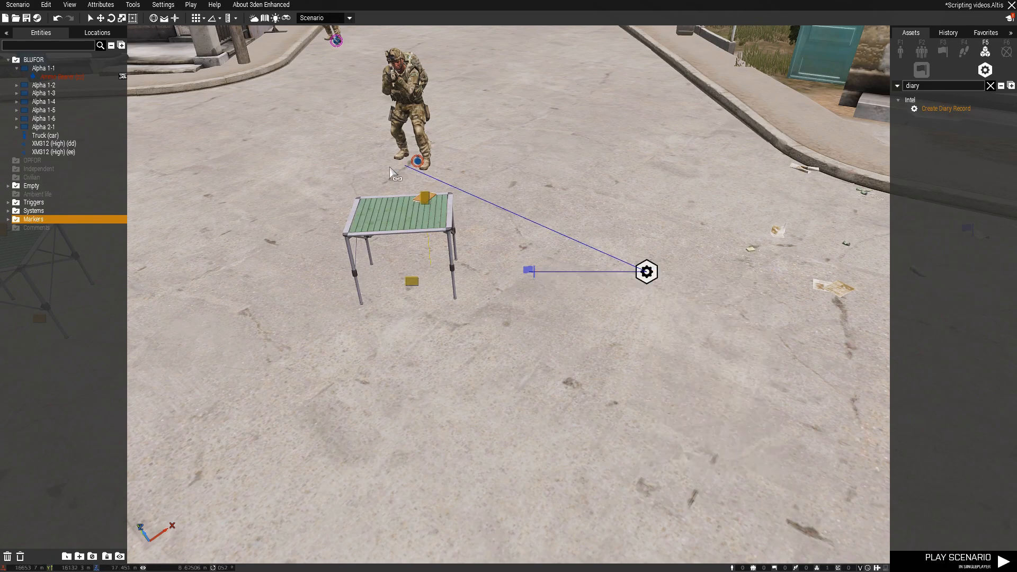
{"action": "left_click", "coordinate": [549, 130]}
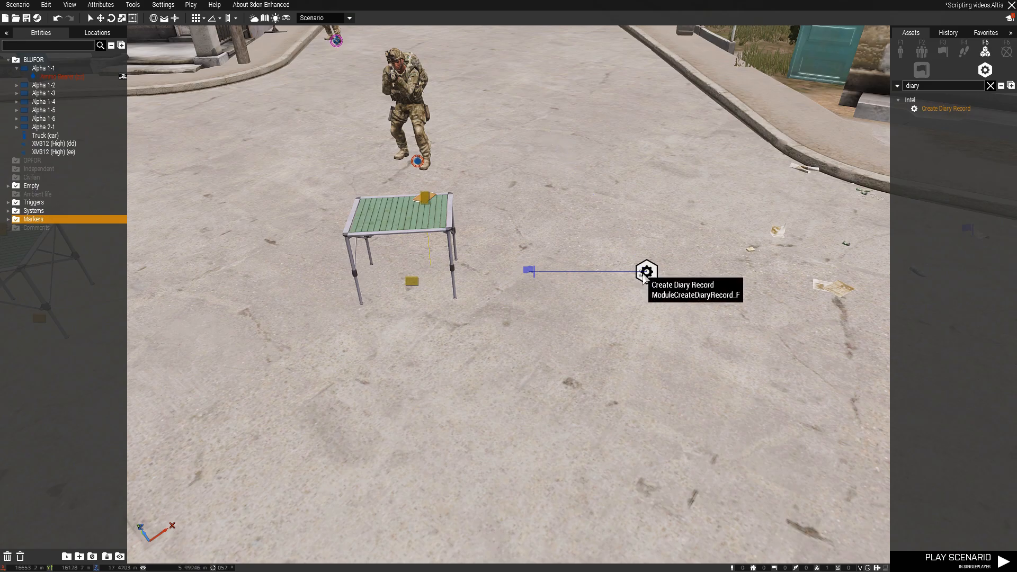
Set the owner of the Create Diary Record module to All playable units
{"action": "double_click", "coordinate": [643, 273]}
{"action": "left_click", "coordinate": [478, 246]}
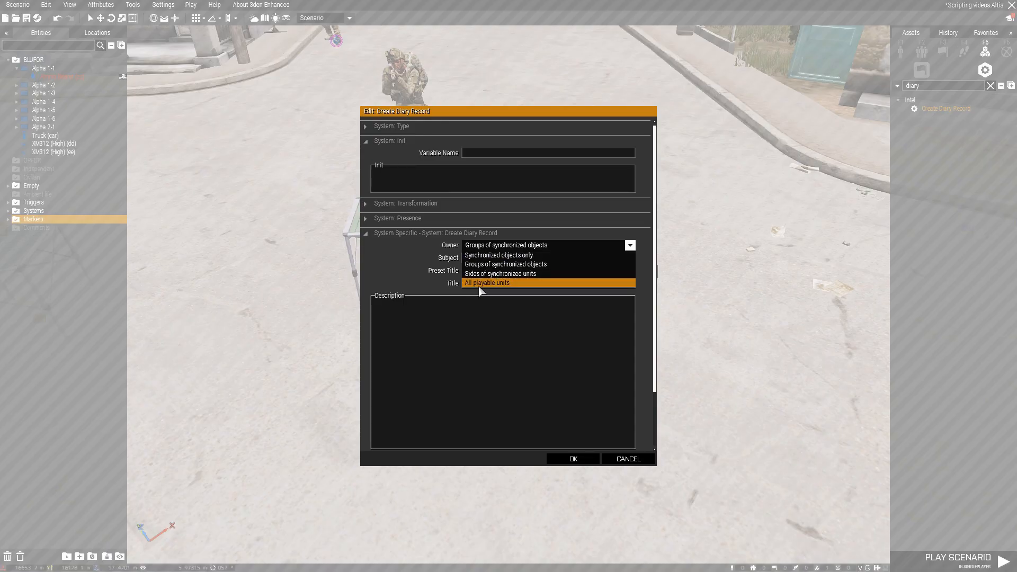
{"action": "left_click", "coordinate": [479, 285]}
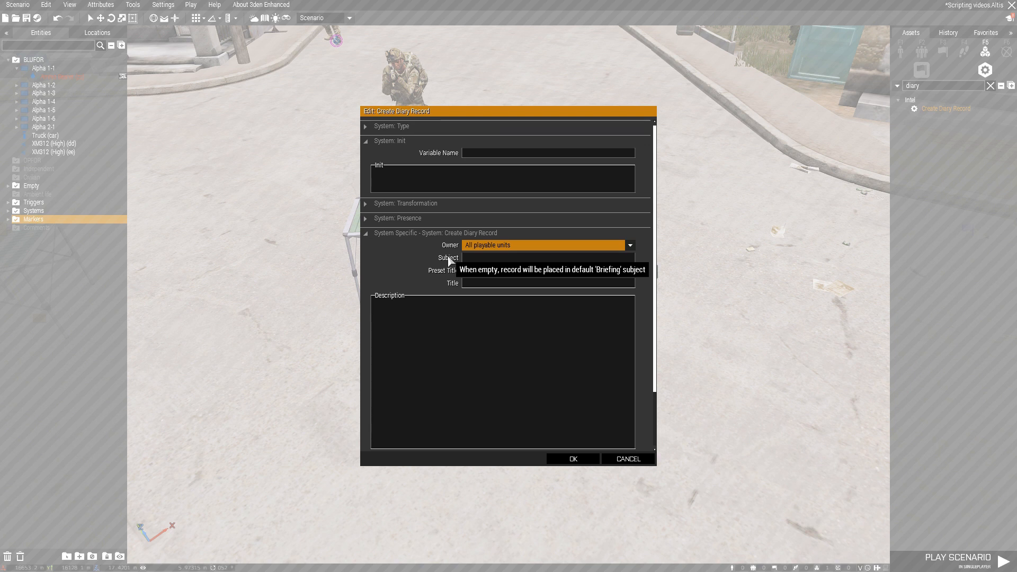
Give the diary record the subject "Intel", the title "Intel1" and the placeholder description "GUAGUAUGAGa"
{"action": "left_click", "coordinate": [474, 259]}
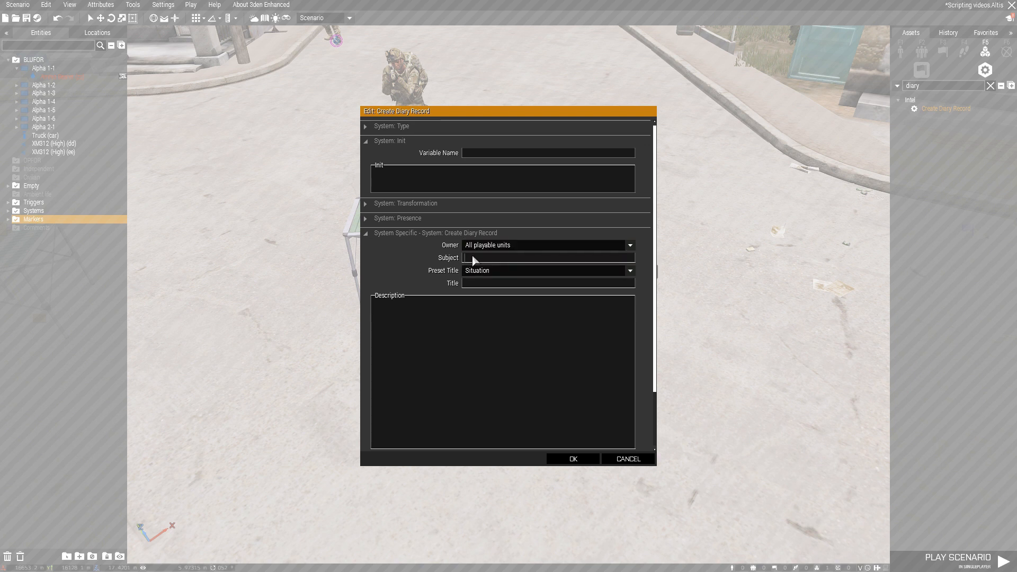
{"action": "type", "text": "Int"}
{"action": "left_click", "coordinate": [474, 283]}
{"action": "type", "text": "Intel"}
{"action": "type", "text": "GUAGUAUGAGa"}
{"action": "scroll", "coordinate": [609, 313], "scroll_direction": "down", "scroll_amount": 3}
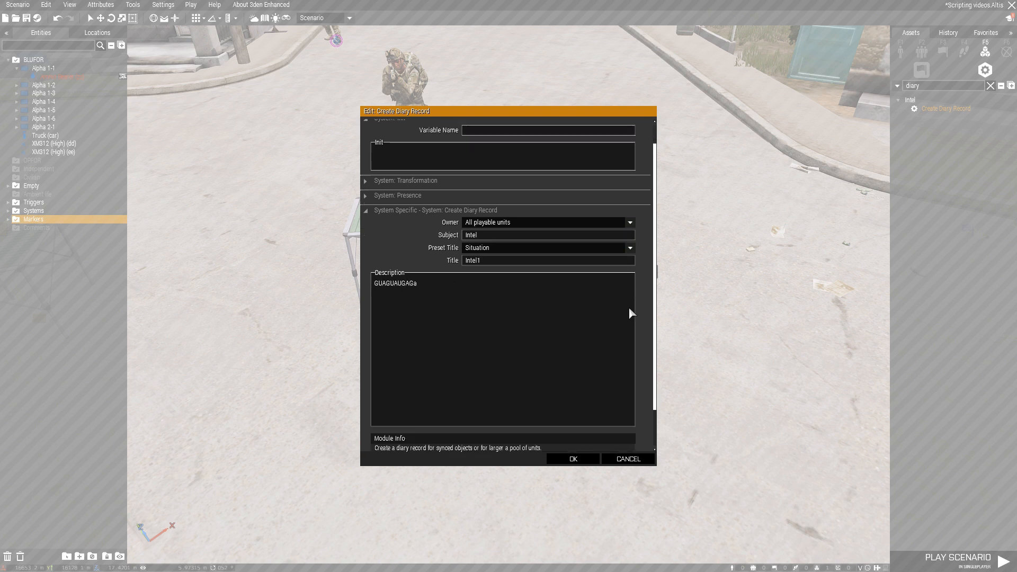
{"action": "left_click", "coordinate": [574, 460]}
Play the scenario and pick up the intel from the table to test the action
{"action": "scroll", "coordinate": [644, 350], "scroll_direction": "up", "scroll_amount": 5}
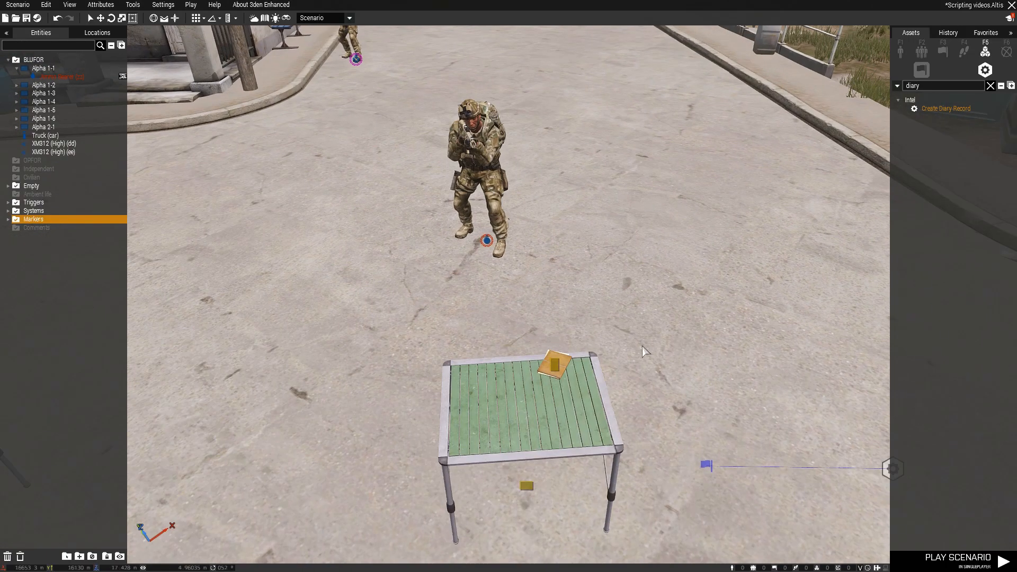
{"action": "left_click", "coordinate": [1004, 562]}
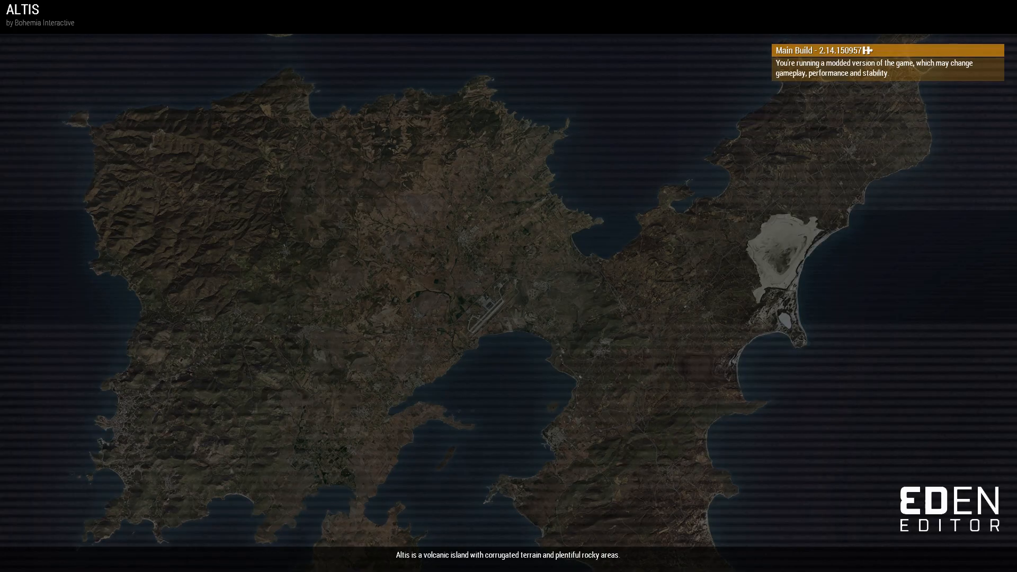
{"action": "key", "text": "w"}
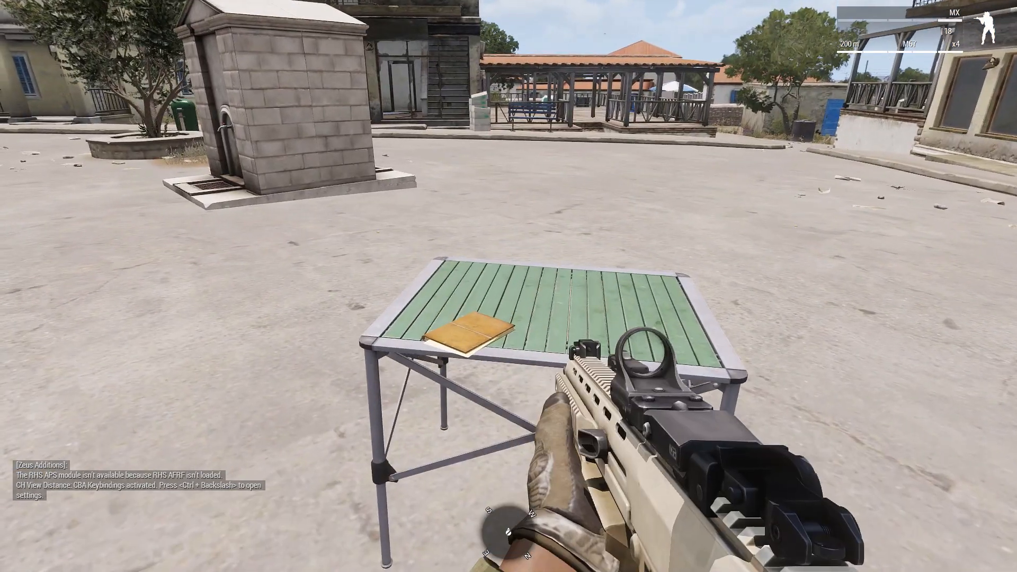
{"action": "key", "text": "w"}
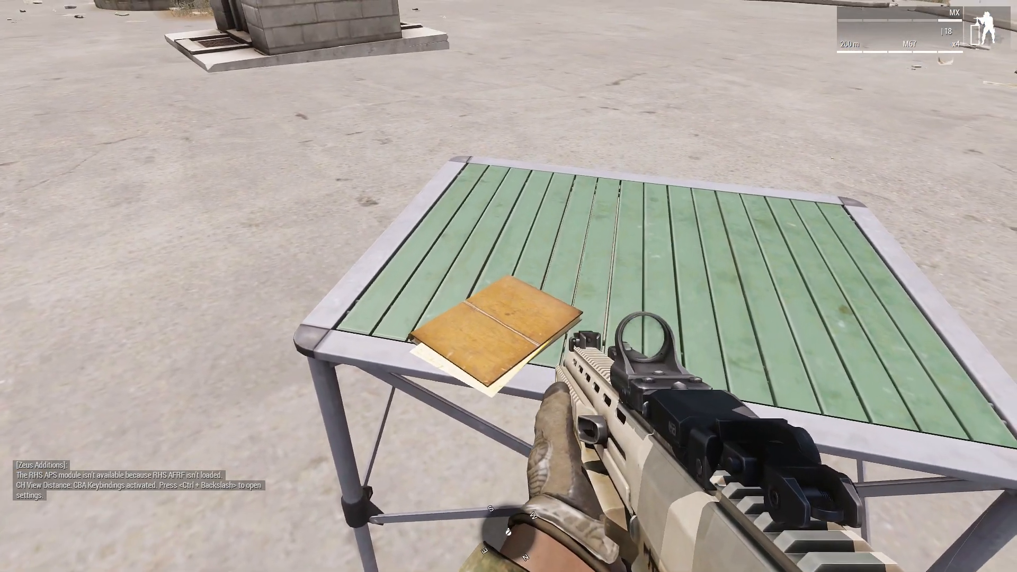
{"action": "key", "text": "KP_Enter"}
{"action": "scroll", "coordinate": [509, 286], "scroll_direction": "down", "scroll_amount": 1}
{"action": "key", "text": "space"}
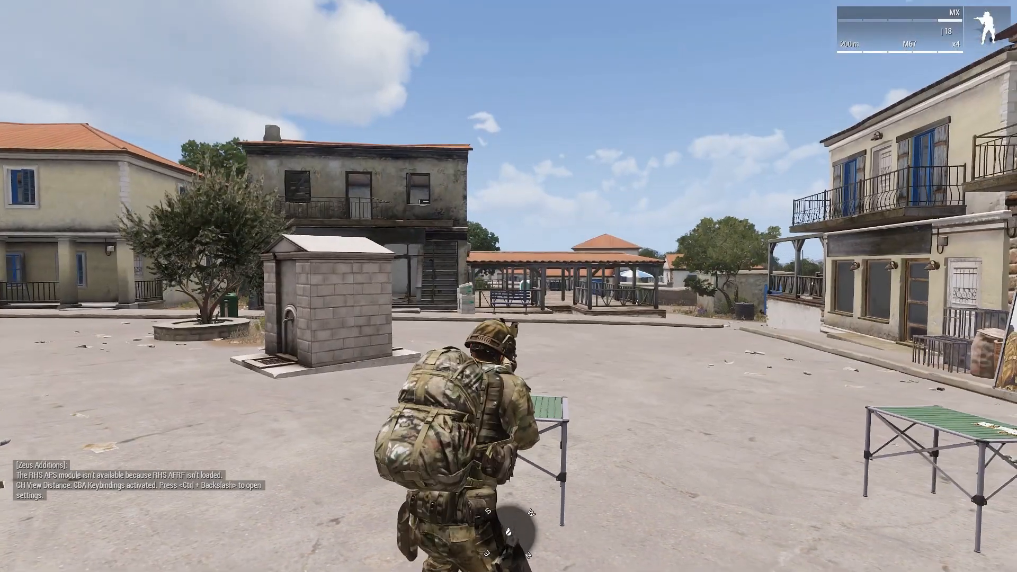
Check the Intel1 record under Intel on the map, then return to the scenario editor
{"action": "key", "text": "m"}
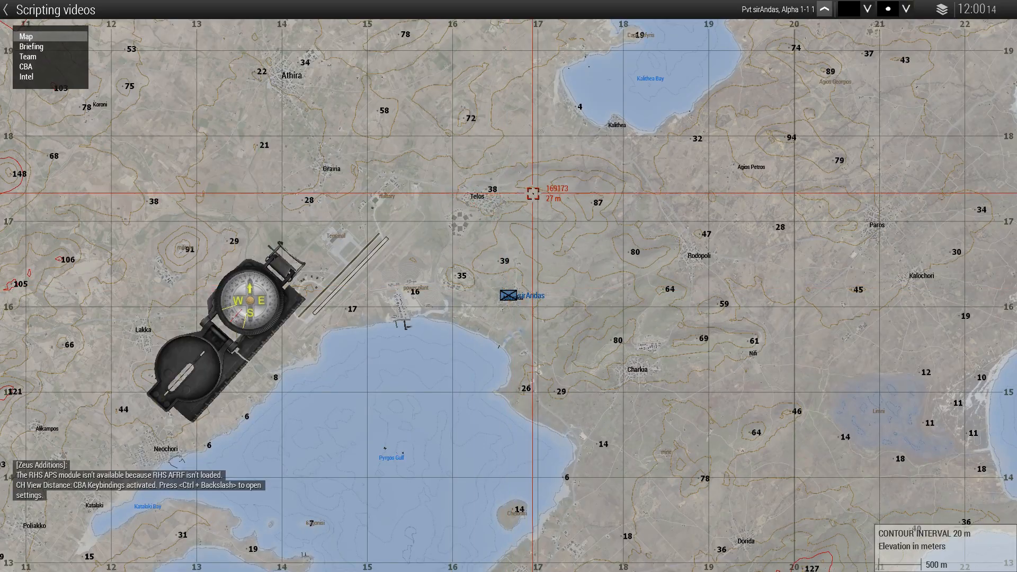
{"action": "left_click", "coordinate": [26, 77]}
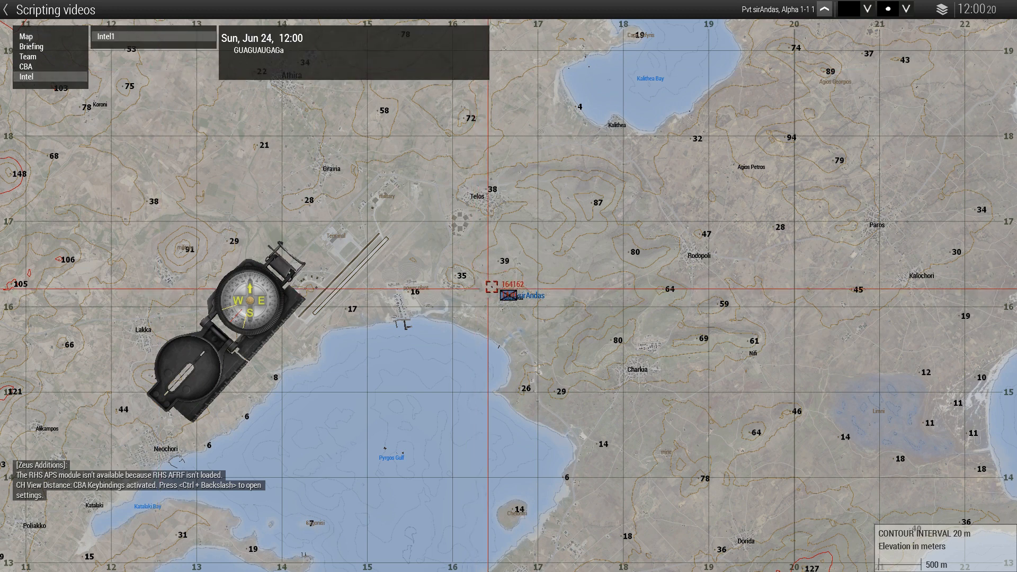
{"action": "key", "text": "m"}
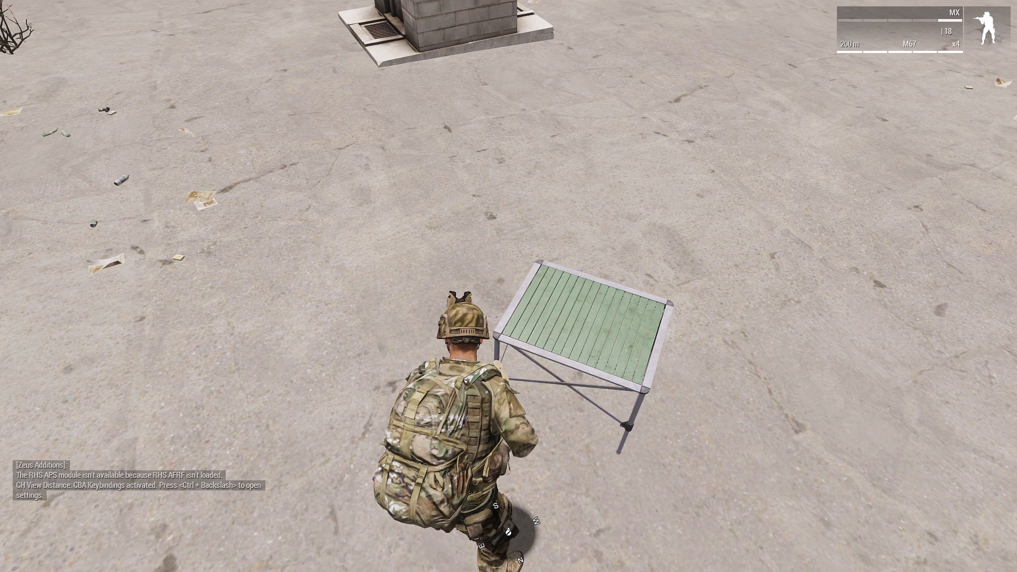
{"action": "key", "text": "Escape"}
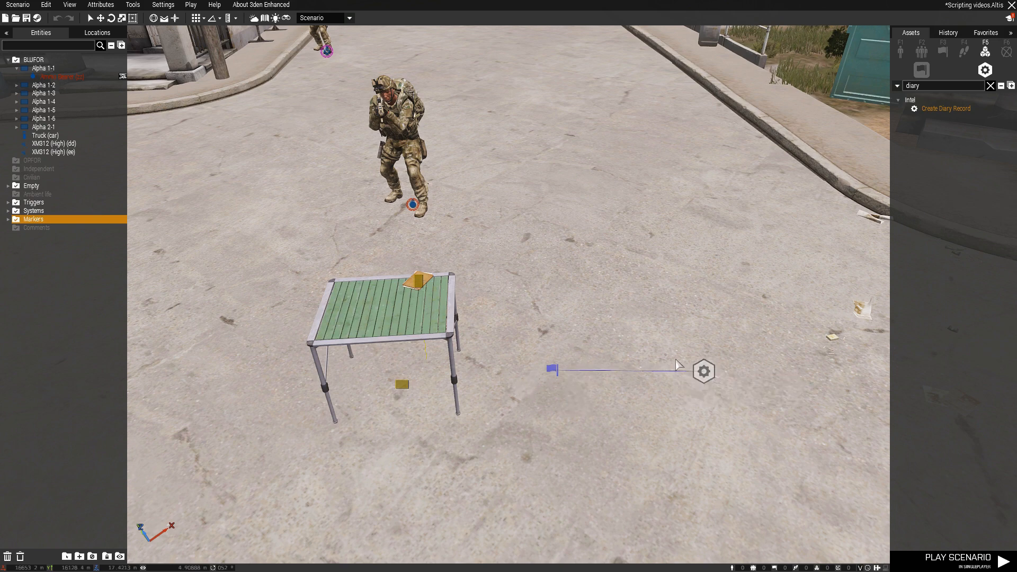
{"action": "left_click_drag", "start_coordinate": [648, 363], "coordinate": [604, 285]}
{"action": "left_click_drag", "start_coordinate": [520, 323], "coordinate": [586, 416]}
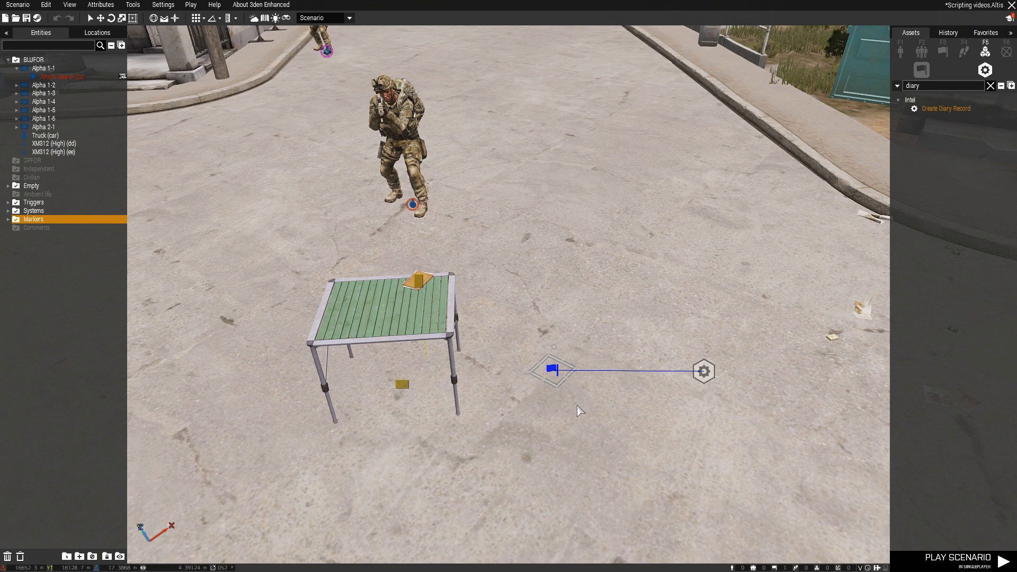
{"action": "left_click", "coordinate": [603, 288]}
{"action": "right_click_drag", "start_coordinate": [609, 262], "coordinate": [556, 274]}
{"action": "key", "text": "w"}
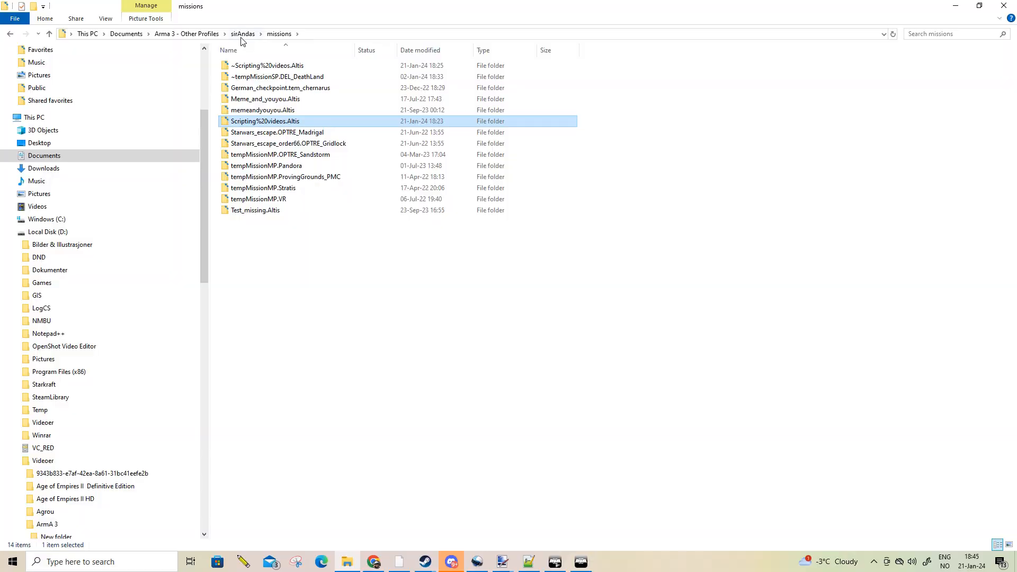
In File Explorer, open the Scripting%20videos.Altis mission folder and view the image_man picture, then switch back to the Arma 3 editor
{"action": "left_click", "coordinate": [243, 34]}
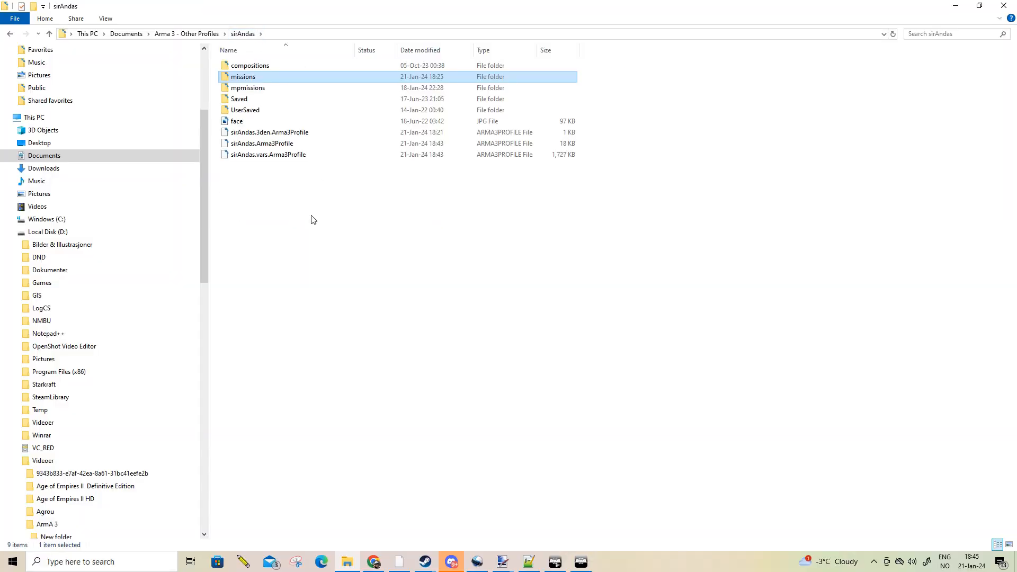
{"action": "double_click", "coordinate": [245, 77]}
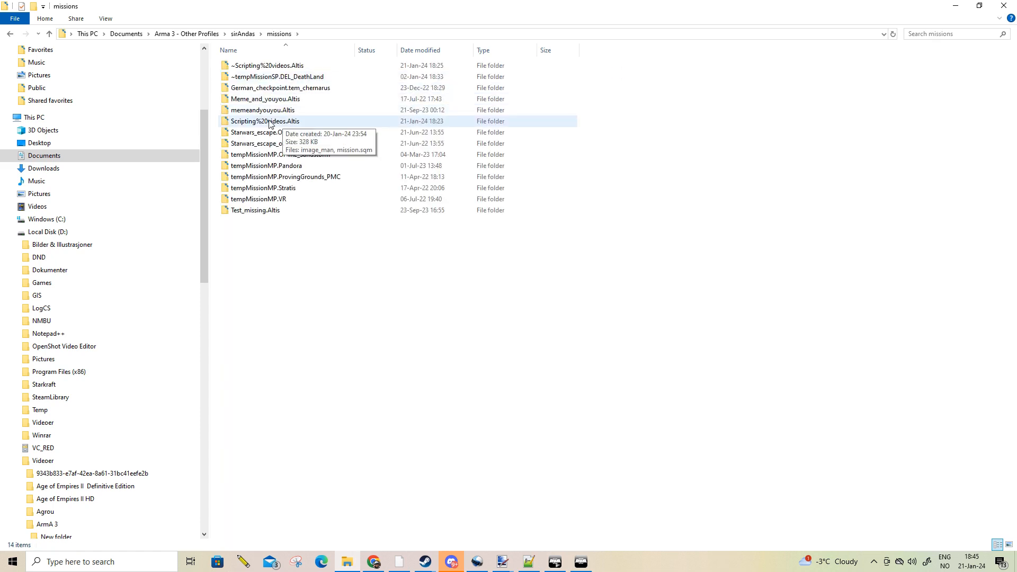
{"action": "double_click", "coordinate": [270, 122]}
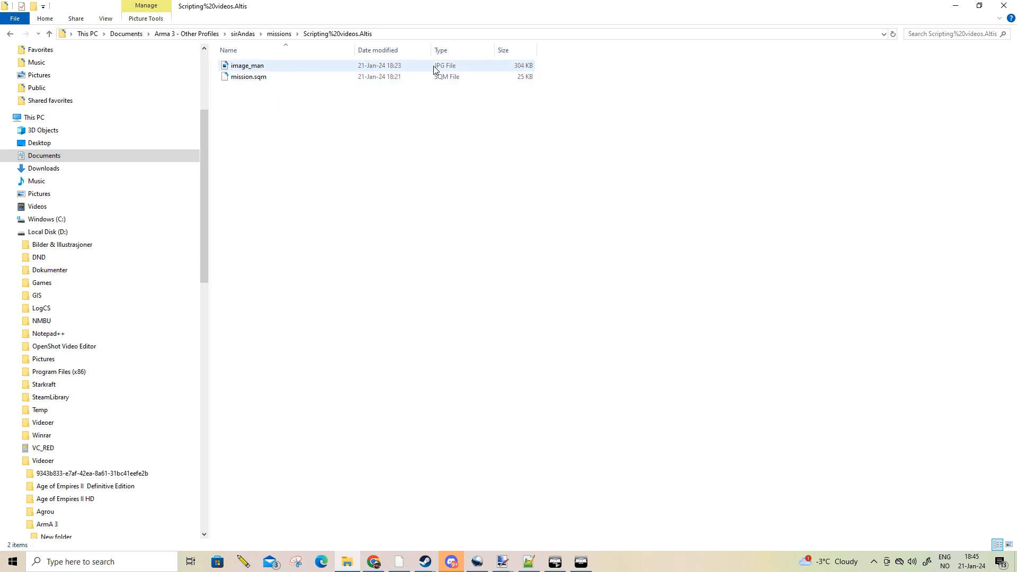
{"action": "double_click", "coordinate": [253, 67]}
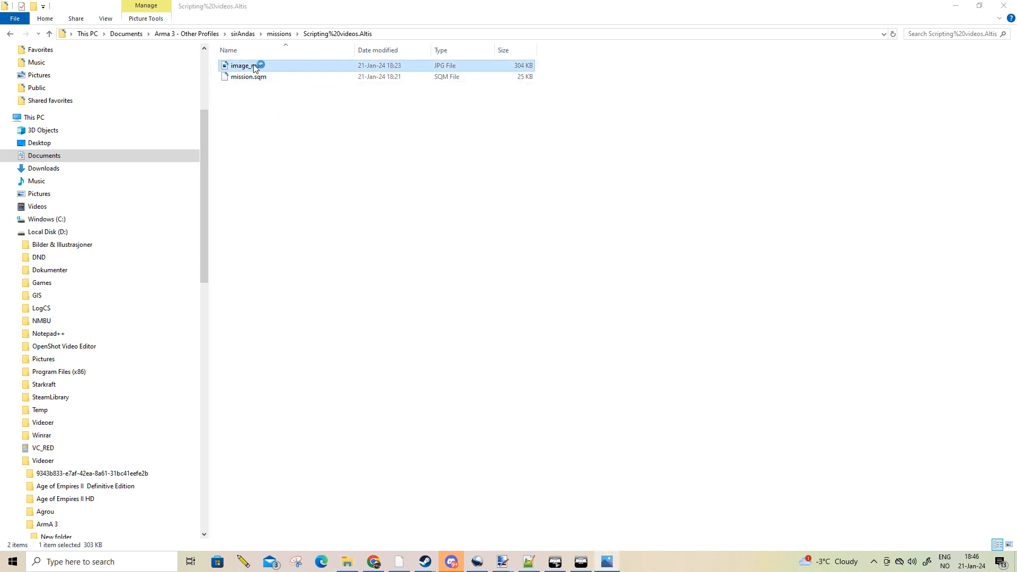
{"action": "left_click", "coordinate": [1002, 8]}
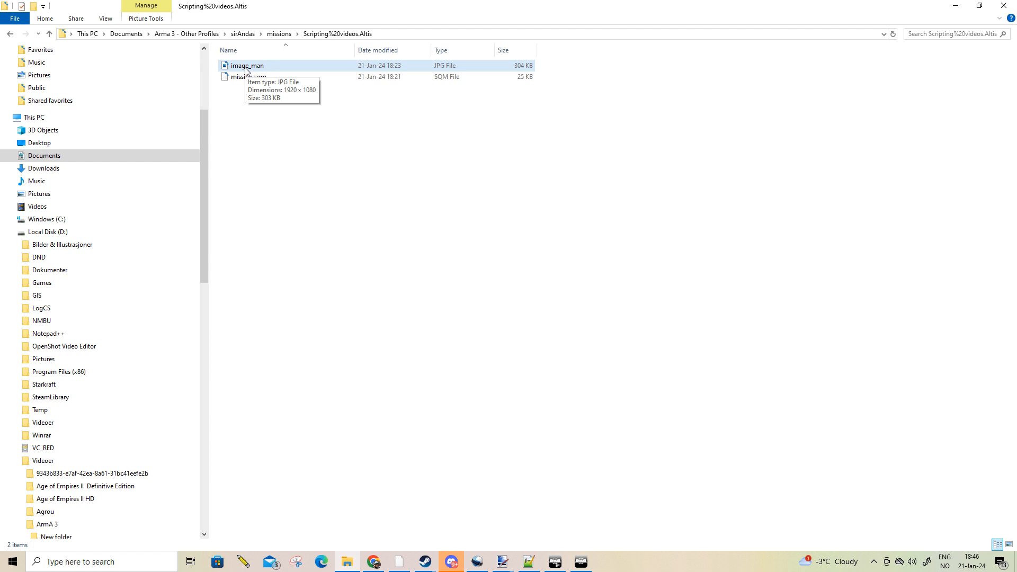
{"action": "key", "text": "alt+Tab"}
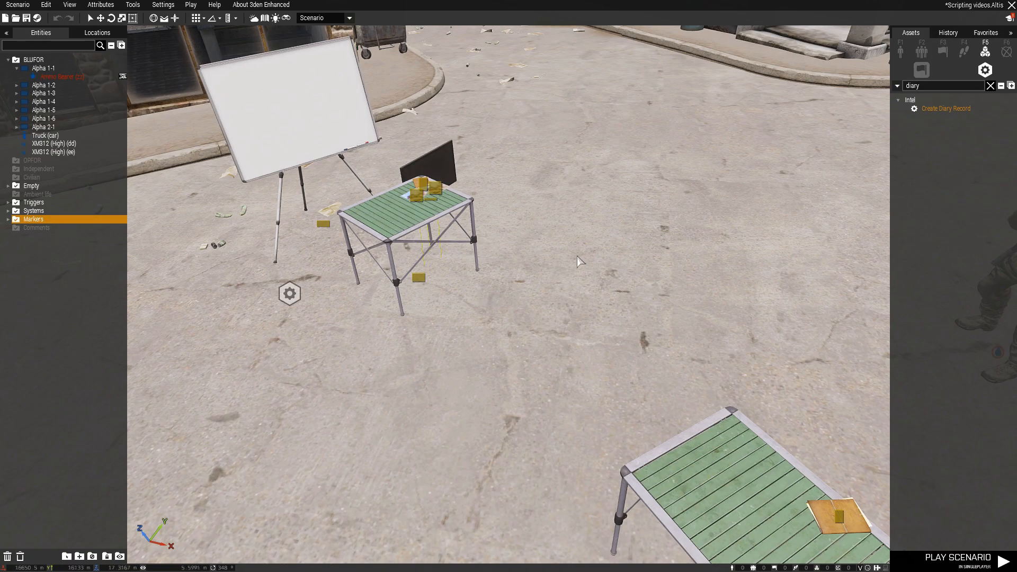
Spread the two photos and the documents file apart on the green table in front of the whiteboard
{"action": "key", "text": "d"}
{"action": "key", "text": "w"}
{"action": "right_click_drag", "start_coordinate": [549, 223], "coordinate": [456, 231]}
{"action": "key", "text": "z"}
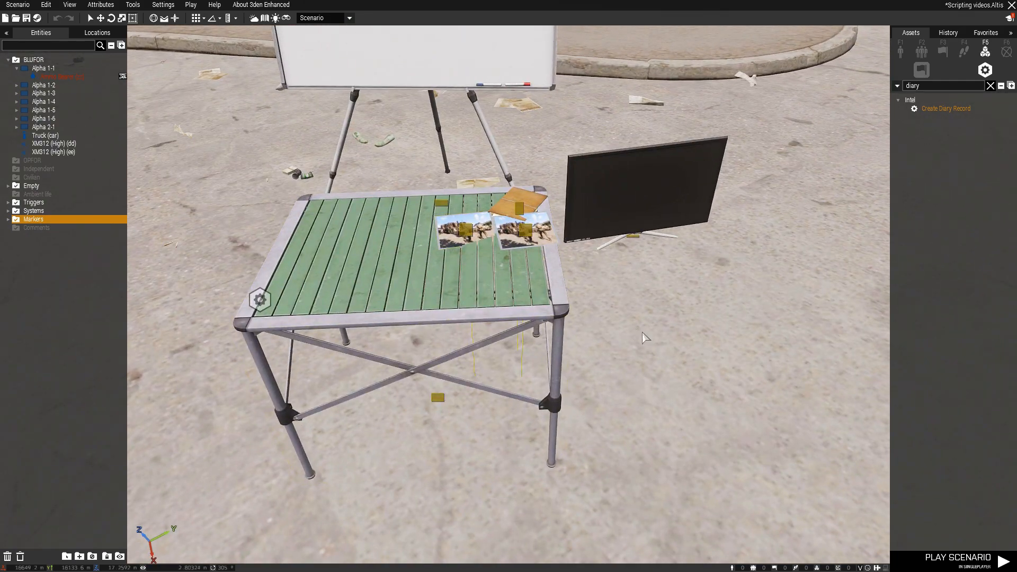
{"action": "left_click_drag", "start_coordinate": [458, 236], "coordinate": [377, 281]}
{"action": "left_click_drag", "start_coordinate": [529, 228], "coordinate": [494, 276]}
{"action": "left_click_drag", "start_coordinate": [519, 209], "coordinate": [423, 249]}
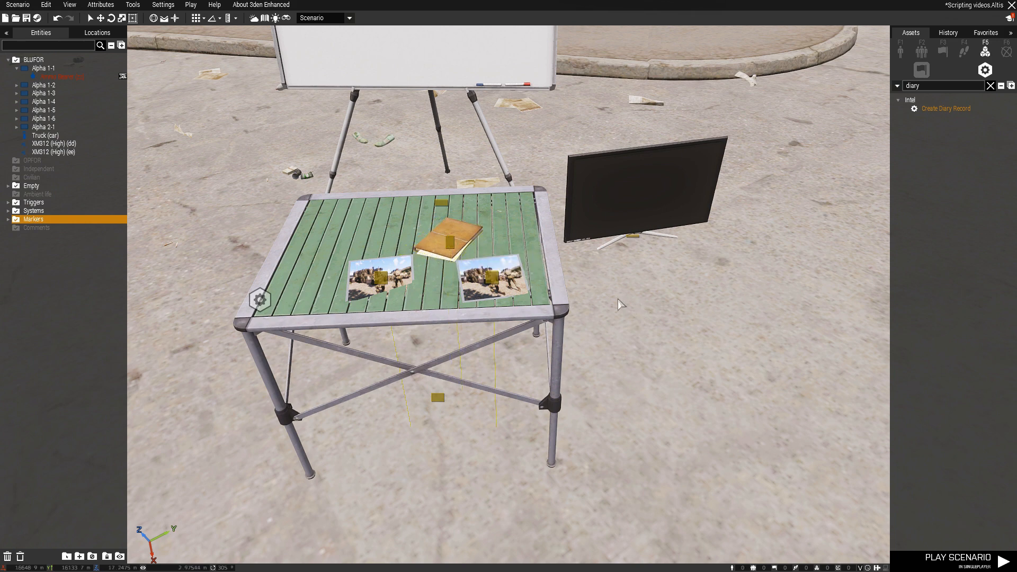
Reposition the flat TV on the ground beside the table, bringing it forward from the whiteboard
{"action": "right_click_drag", "start_coordinate": [626, 273], "coordinate": [622, 213]}
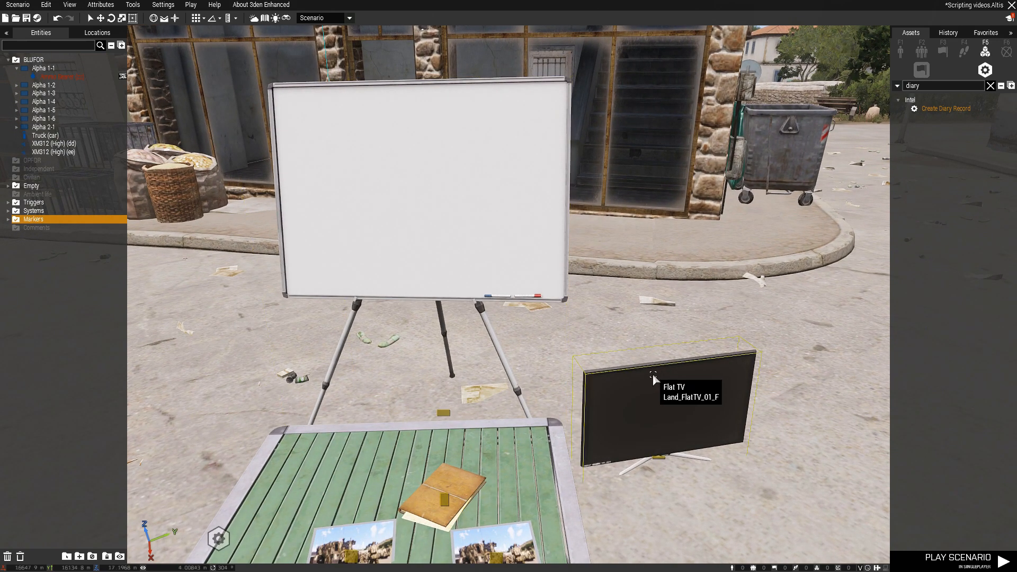
{"action": "key", "text": "s"}
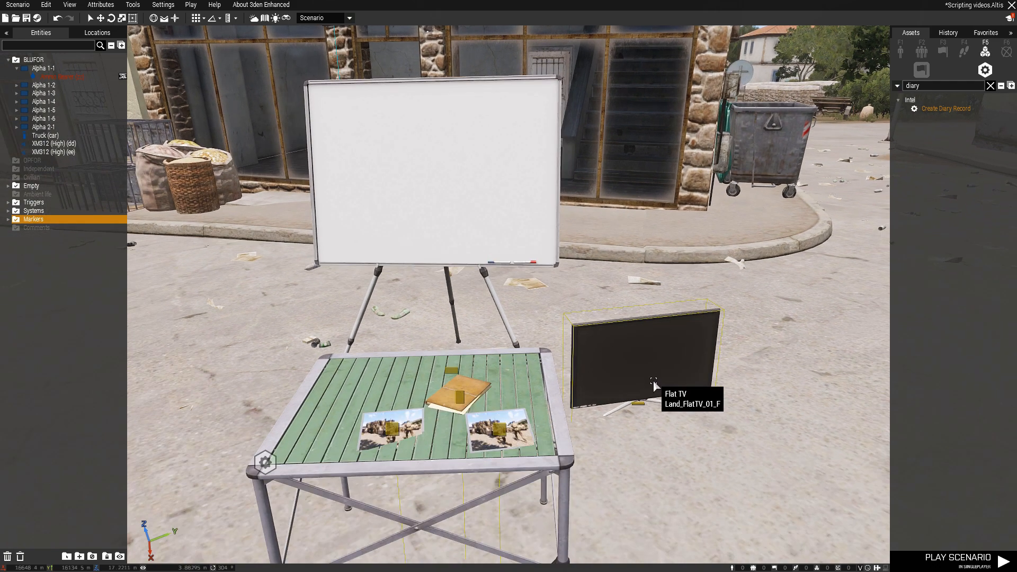
{"action": "left_click_drag", "start_coordinate": [646, 406], "coordinate": [676, 360]}
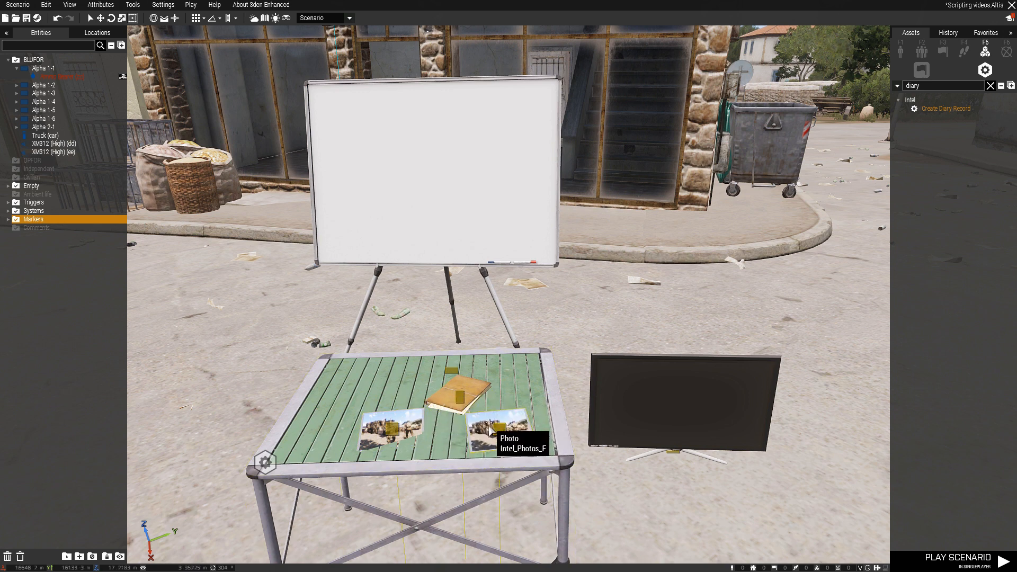
In the init code of the photo nearest the TV, replace the leaflet text with "INTELINITELTEXTTEXT" and keep image_man.jpg as its picture
{"action": "double_click", "coordinate": [505, 433]}
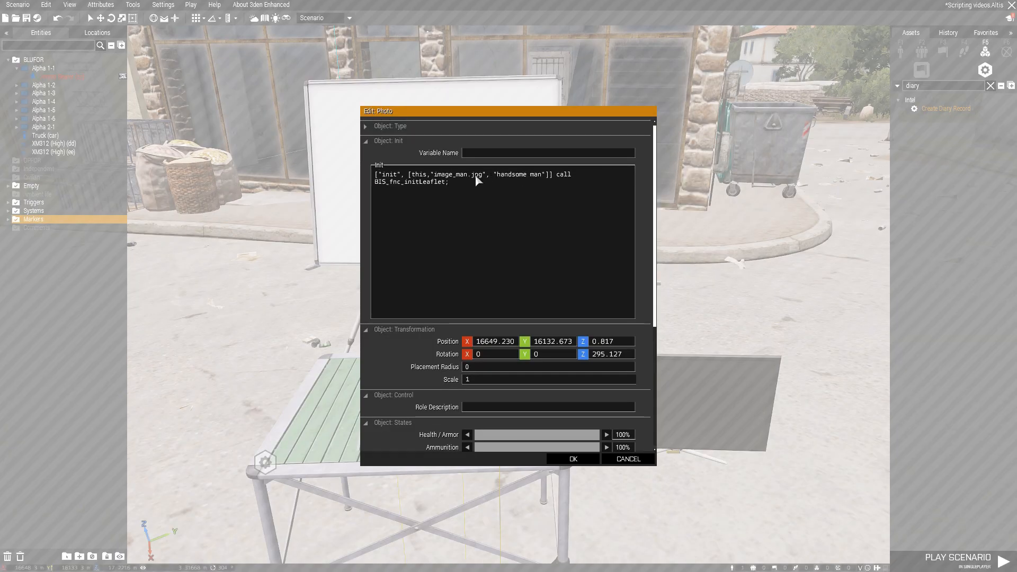
{"action": "left_click_drag", "start_coordinate": [481, 175], "coordinate": [433, 175]}
{"action": "left_click_drag", "start_coordinate": [544, 175], "coordinate": [496, 177]}
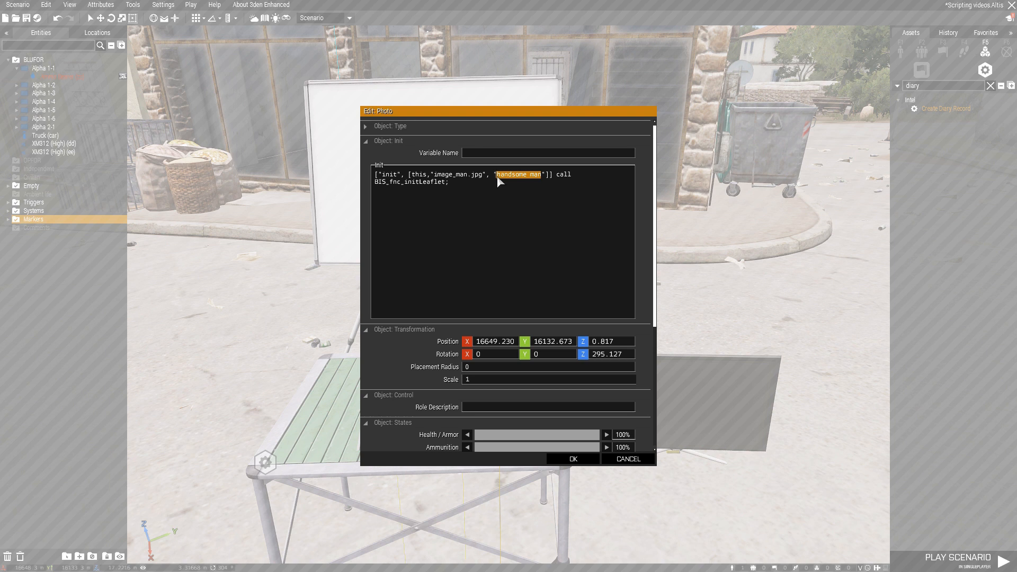
{"action": "type", "text": "INTELINITEL"}
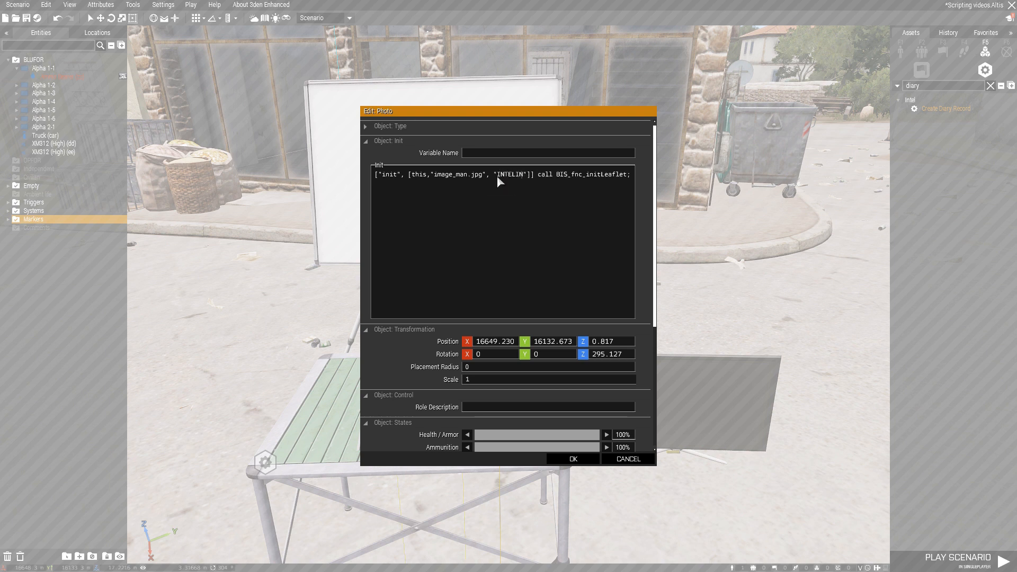
{"action": "type", "text": "TEXTTEXT"}
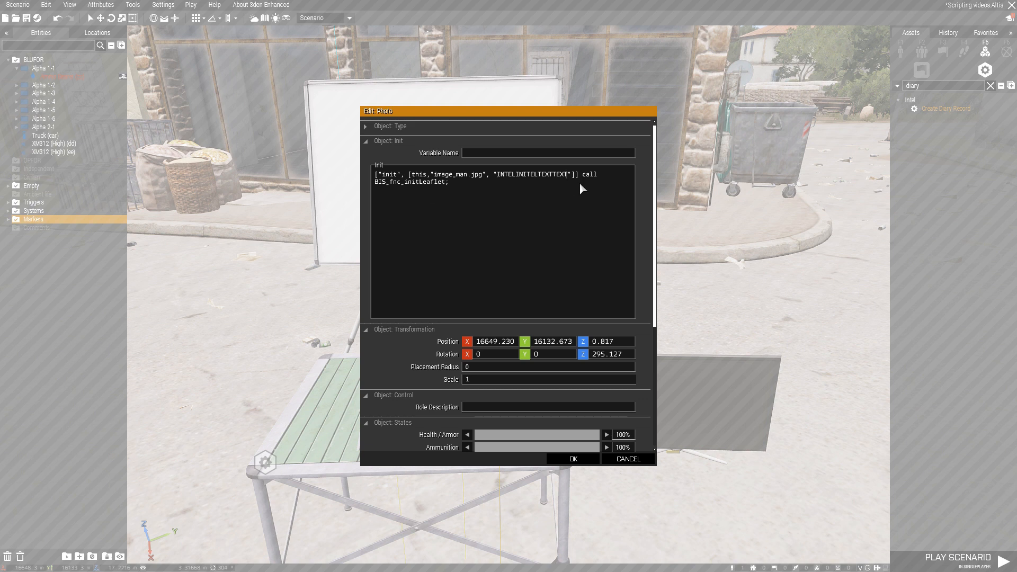
{"action": "left_click_drag", "start_coordinate": [566, 175], "coordinate": [496, 177]}
{"action": "left_click", "coordinate": [572, 458]}
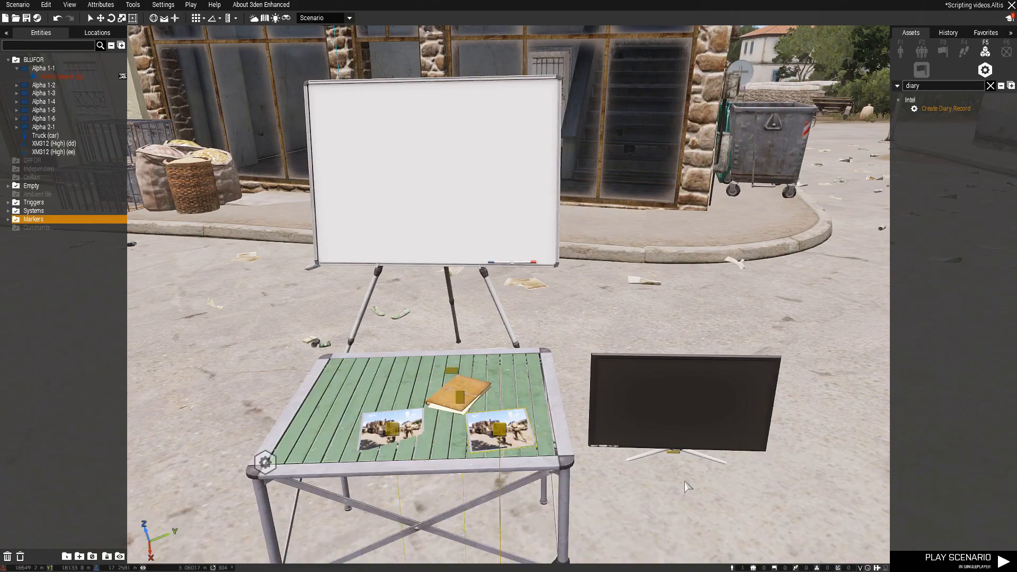
Examine the init code of the documents file and of the other photo, including how each references image_man.jpg
{"action": "double_click", "coordinate": [460, 397]}
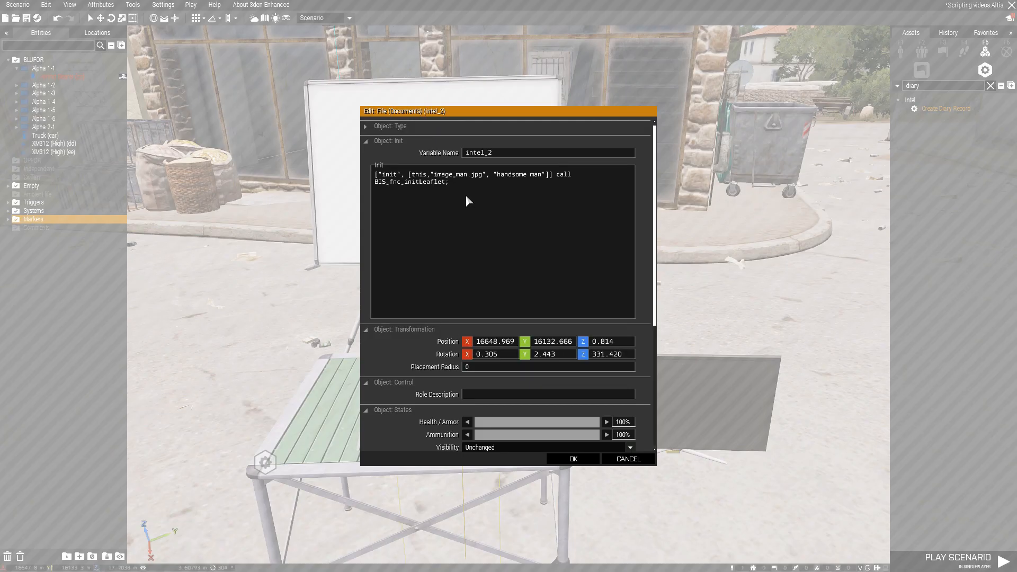
{"action": "left_click", "coordinate": [573, 458]}
{"action": "scroll", "coordinate": [477, 403], "scroll_direction": "up", "scroll_amount": 5}
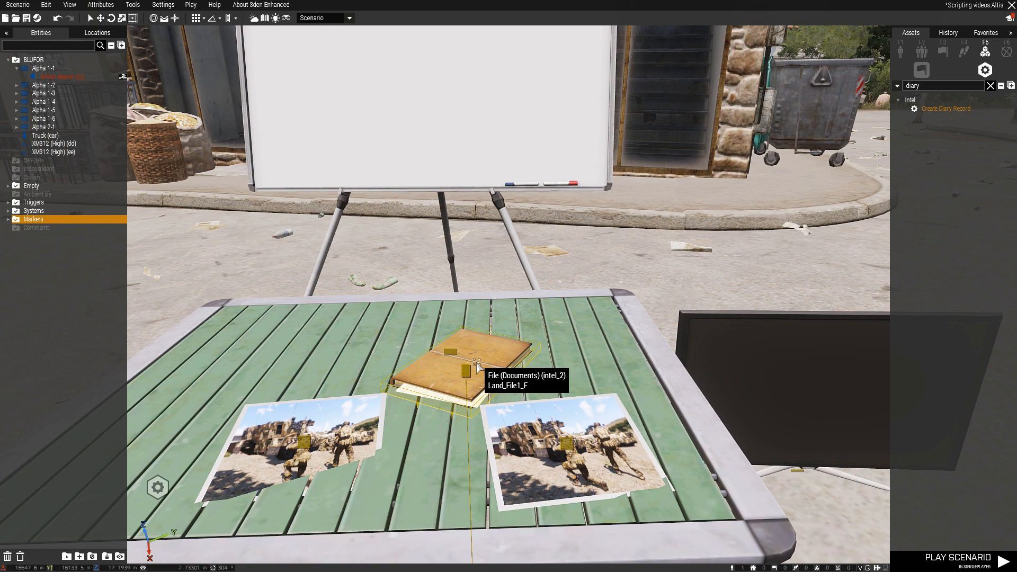
{"action": "scroll", "coordinate": [467, 365], "scroll_direction": "down", "scroll_amount": 3}
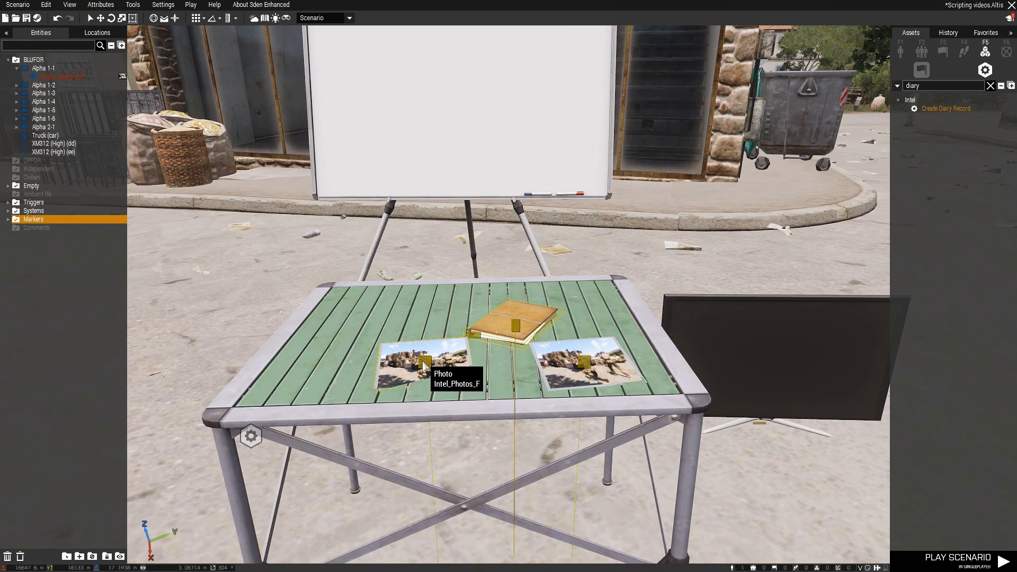
{"action": "double_click", "coordinate": [424, 365]}
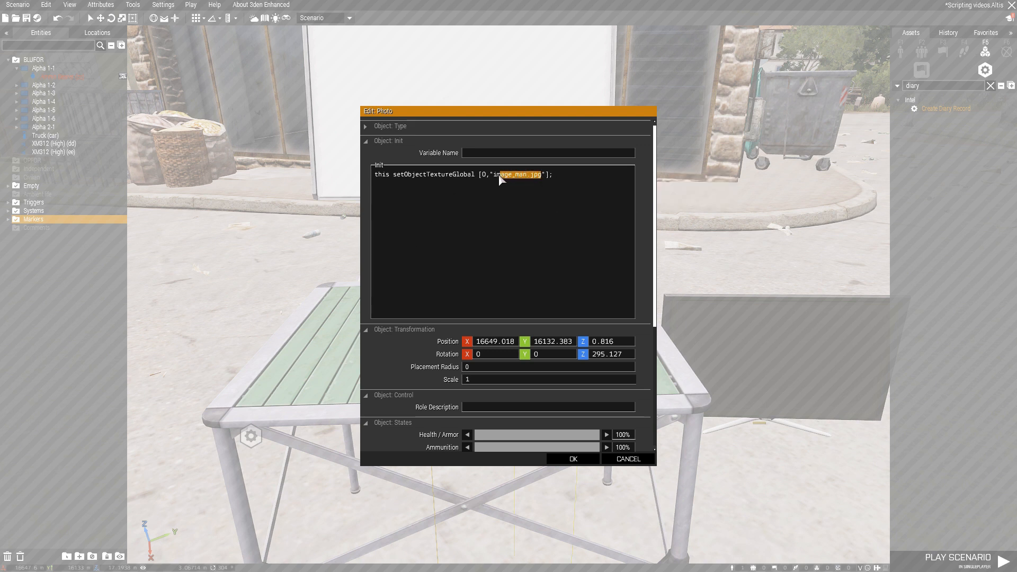
{"action": "left_click", "coordinate": [467, 176]}
{"action": "left_click", "coordinate": [553, 458]}
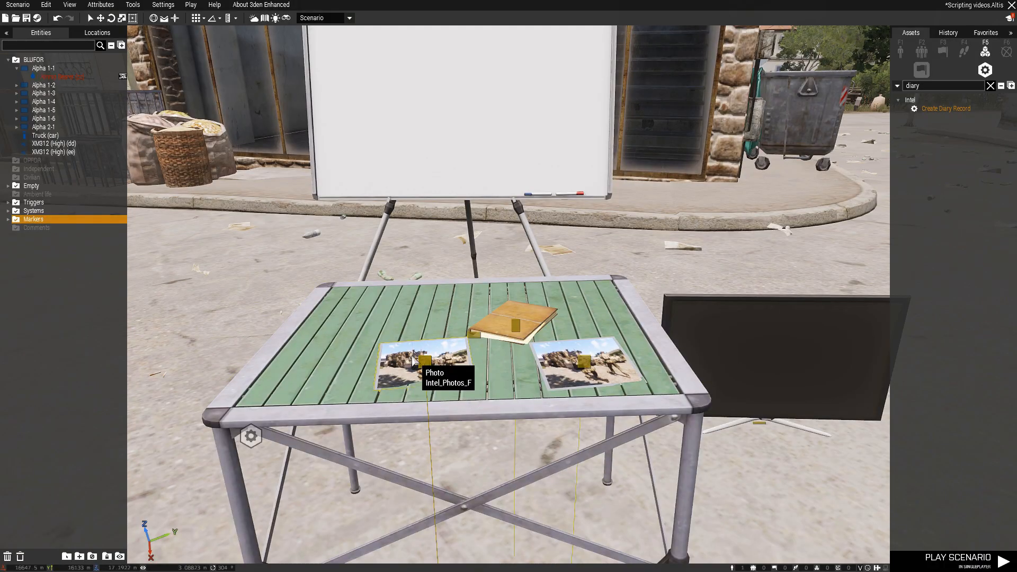
Play the scenario and inspect the image on the whiteboard, the TV and the objects on the table
{"action": "key", "text": "d"}
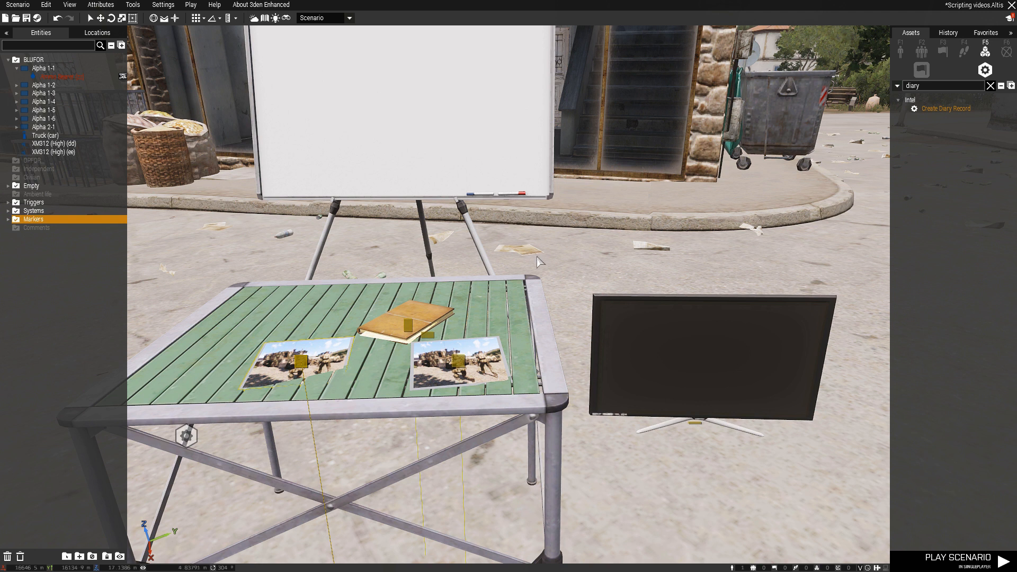
{"action": "left_click", "coordinate": [939, 569]}
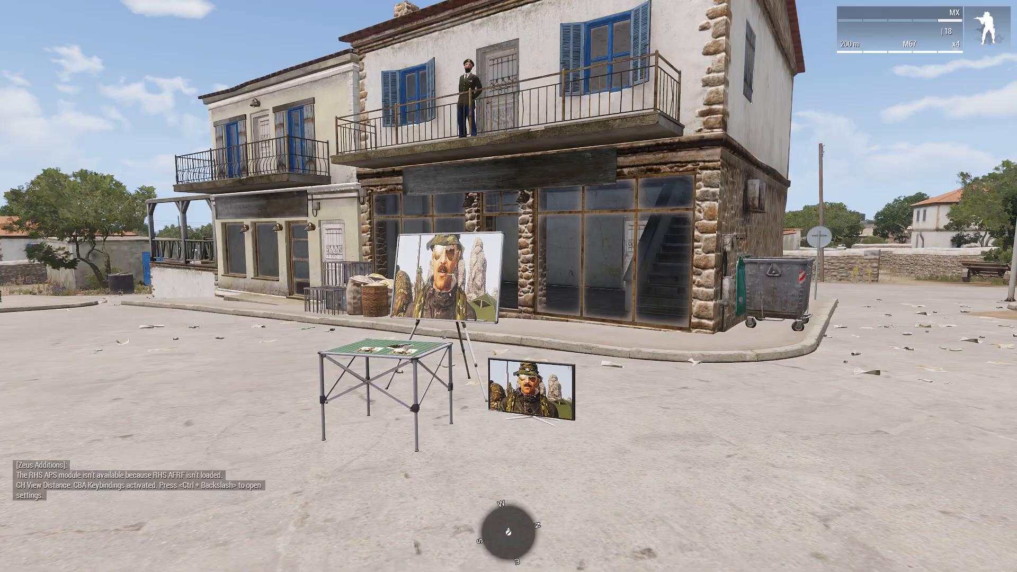
{"action": "key", "text": "w"}
{"action": "key", "text": "w"}
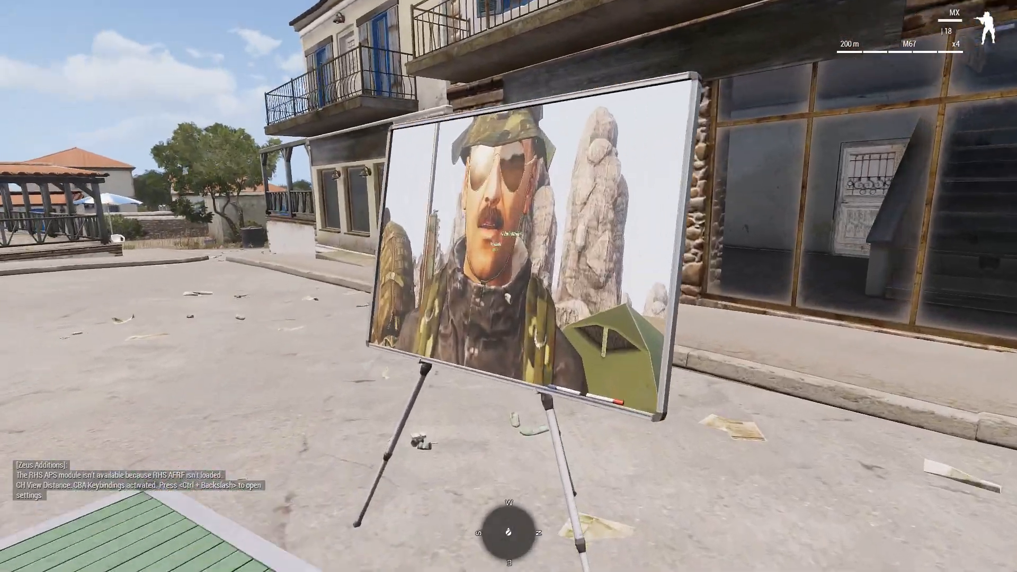
{"action": "key", "text": "w"}
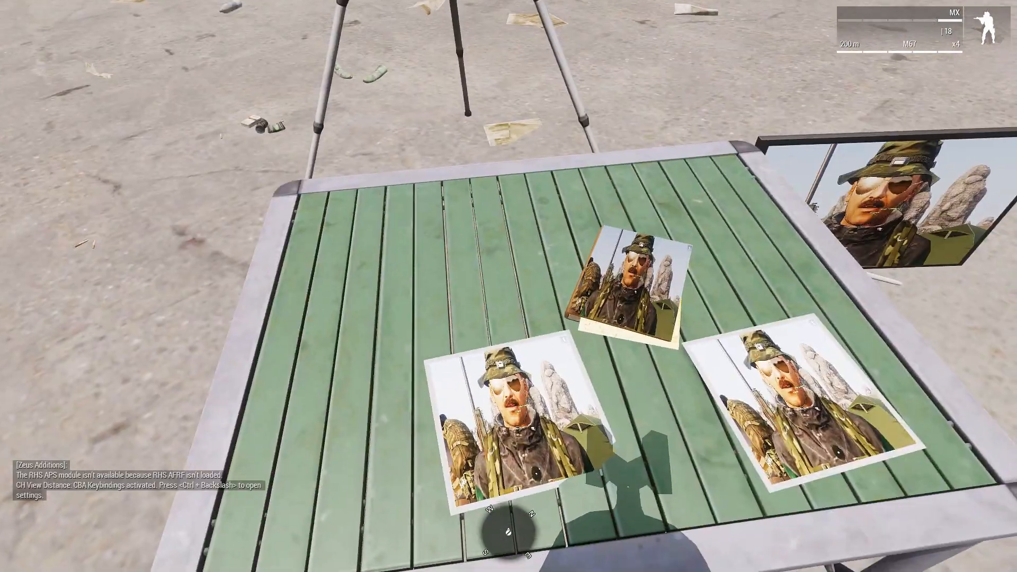
{"action": "key", "text": "w"}
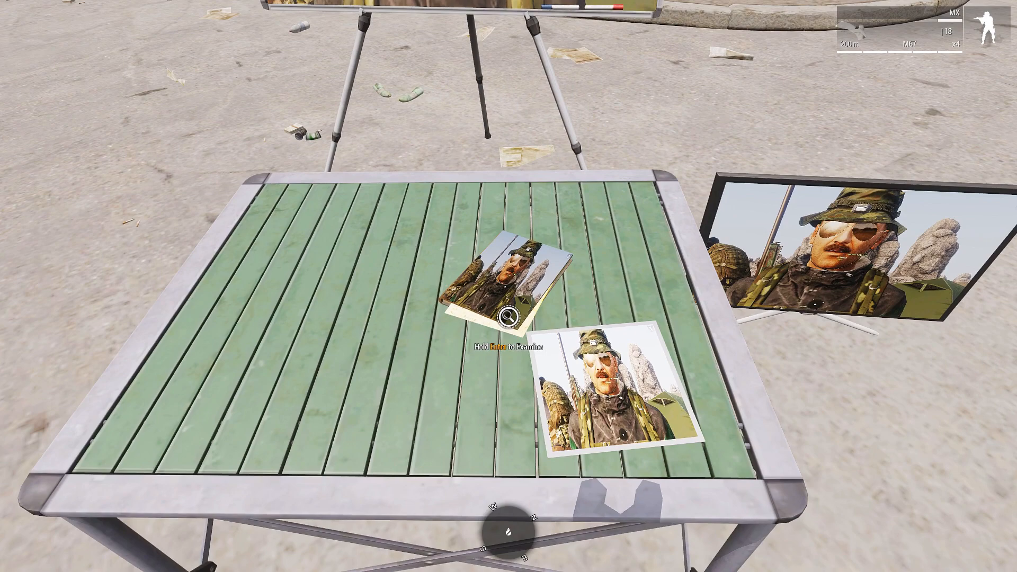
Examine the documents file on the table, read its text and close the image view
{"action": "key", "text": "Return"}
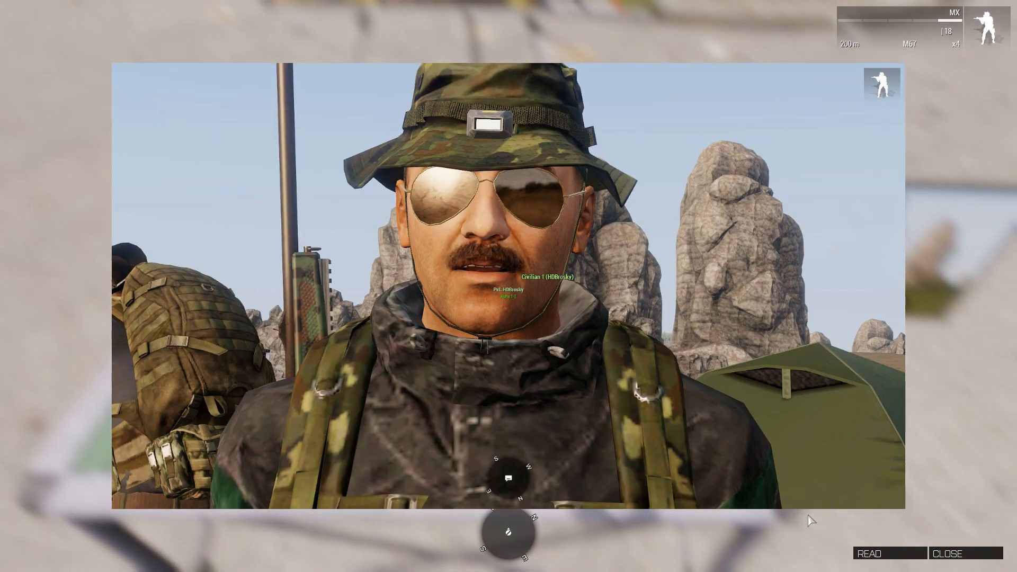
{"action": "left_click", "coordinate": [872, 554]}
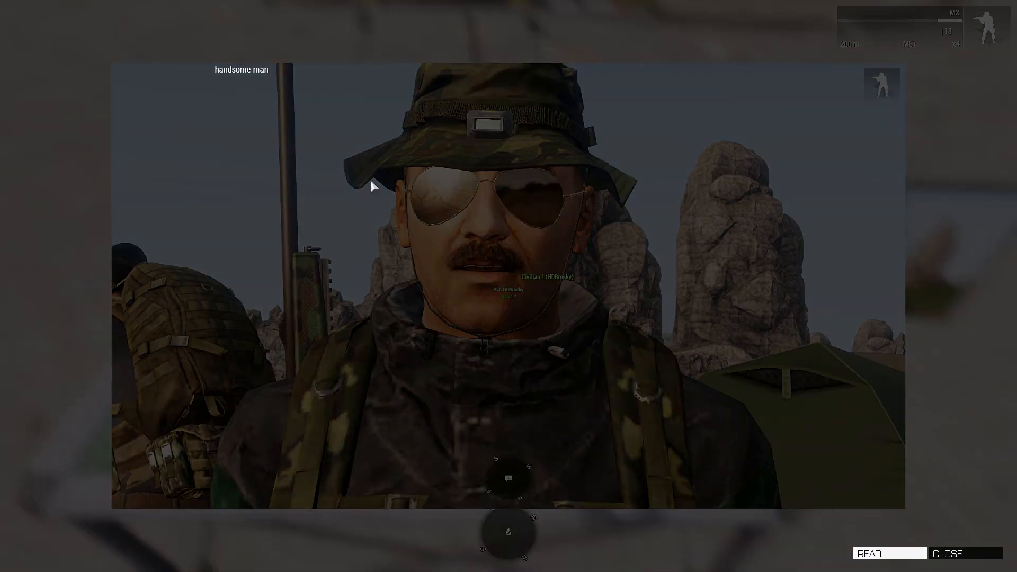
{"action": "left_click", "coordinate": [953, 554]}
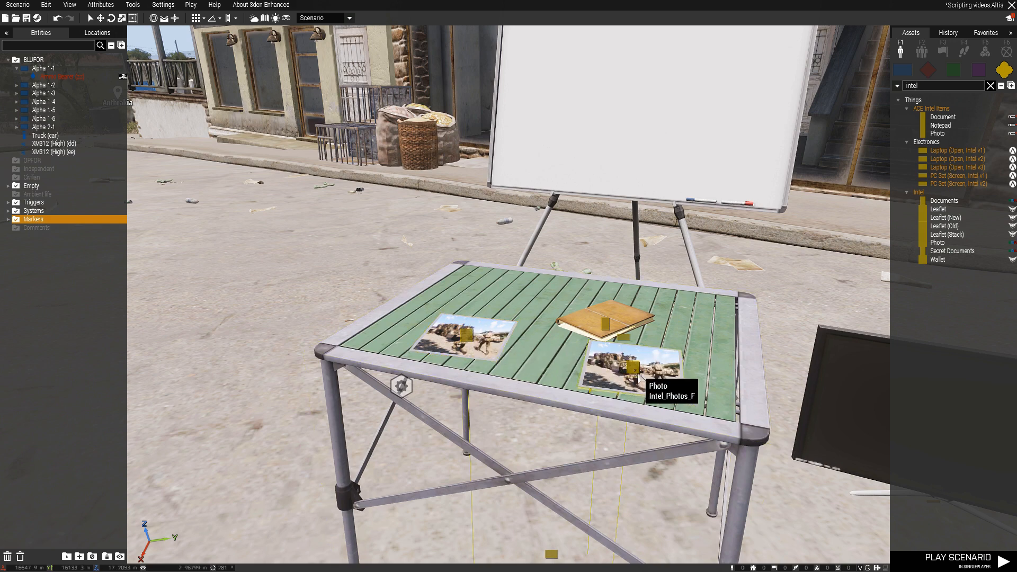
Examine the init code of the photo near the documents file, including its diary record title, text and image_man.jpg texture lines
{"action": "double_click", "coordinate": [621, 372]}
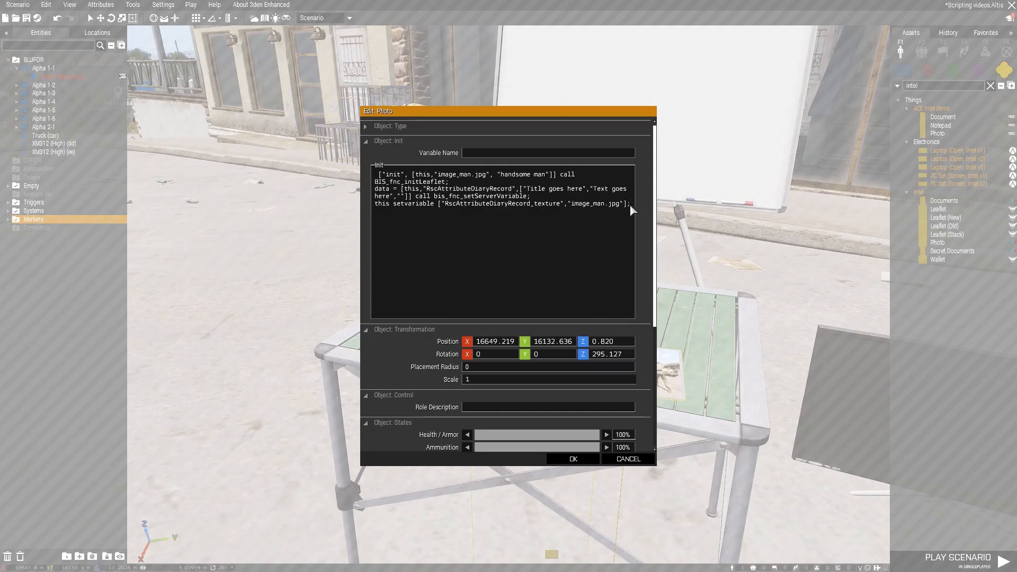
{"action": "left_click_drag", "start_coordinate": [631, 204], "coordinate": [374, 189]}
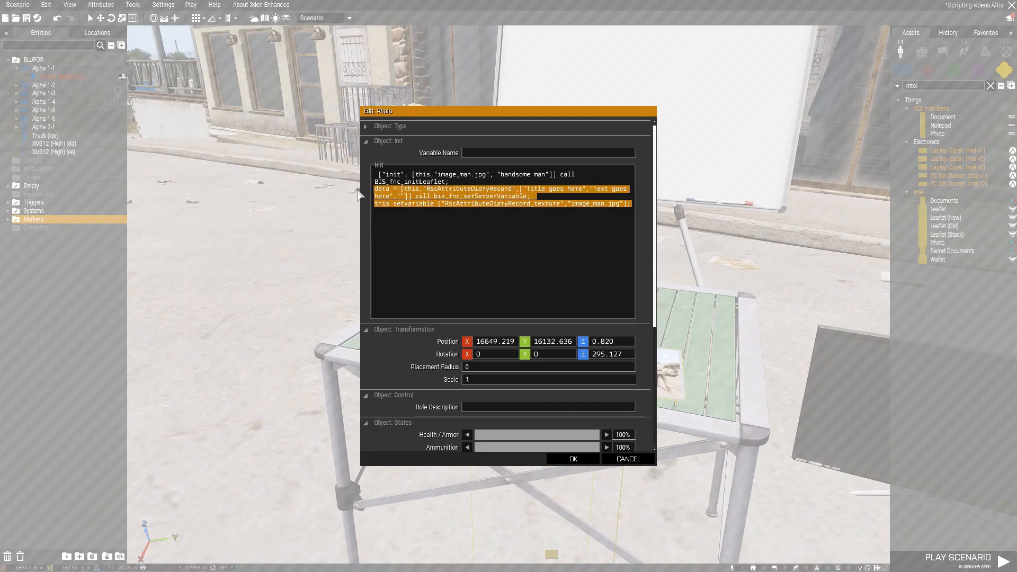
{"action": "left_click", "coordinate": [475, 220]}
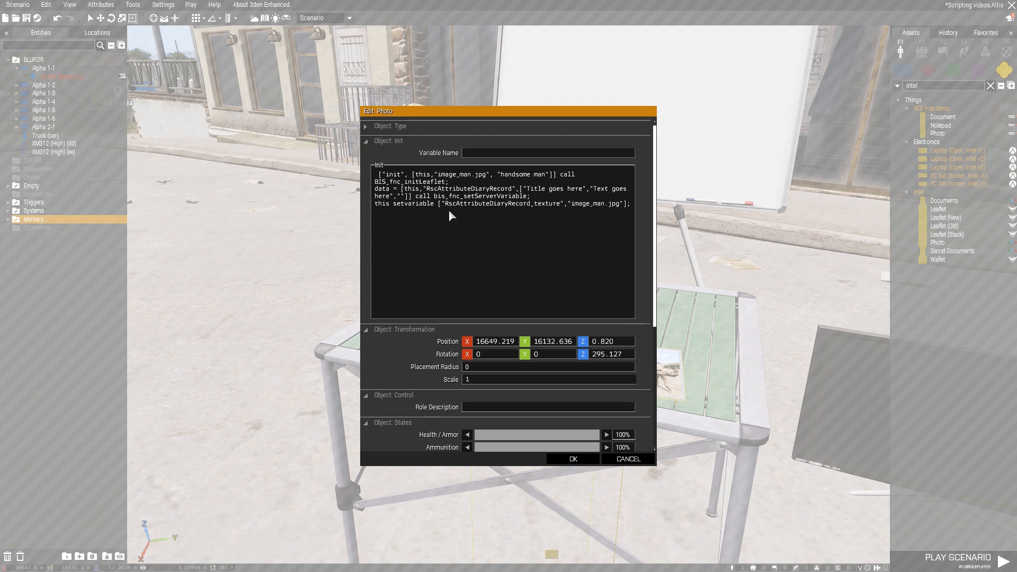
{"action": "left_click_drag", "start_coordinate": [530, 190], "coordinate": [391, 194]}
{"action": "left_click", "coordinate": [519, 205]}
{"action": "left_click_drag", "start_coordinate": [626, 205], "coordinate": [571, 206]}
{"action": "left_click", "coordinate": [457, 232]}
{"action": "left_click_drag", "start_coordinate": [529, 192], "coordinate": [595, 192]}
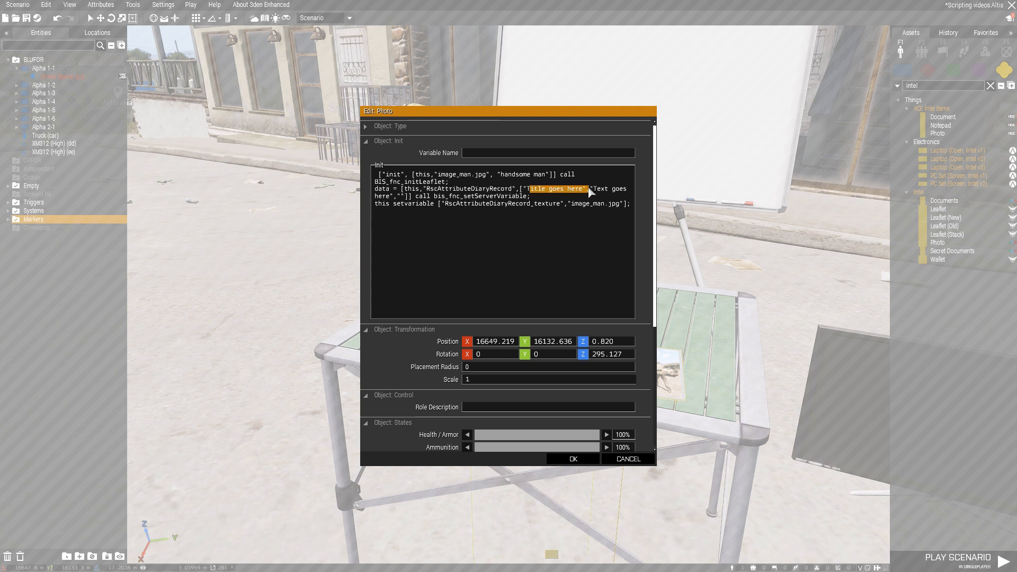
{"action": "left_click", "coordinate": [592, 192]}
{"action": "left_click_drag", "start_coordinate": [421, 206], "coordinate": [448, 319]}
{"action": "left_click", "coordinate": [576, 459]}
Look over the attributes of the Create Diary Record module beside the other table and close them
{"action": "key", "text": "a"}
{"action": "right_click_drag", "start_coordinate": [474, 387], "coordinate": [91, 411]}
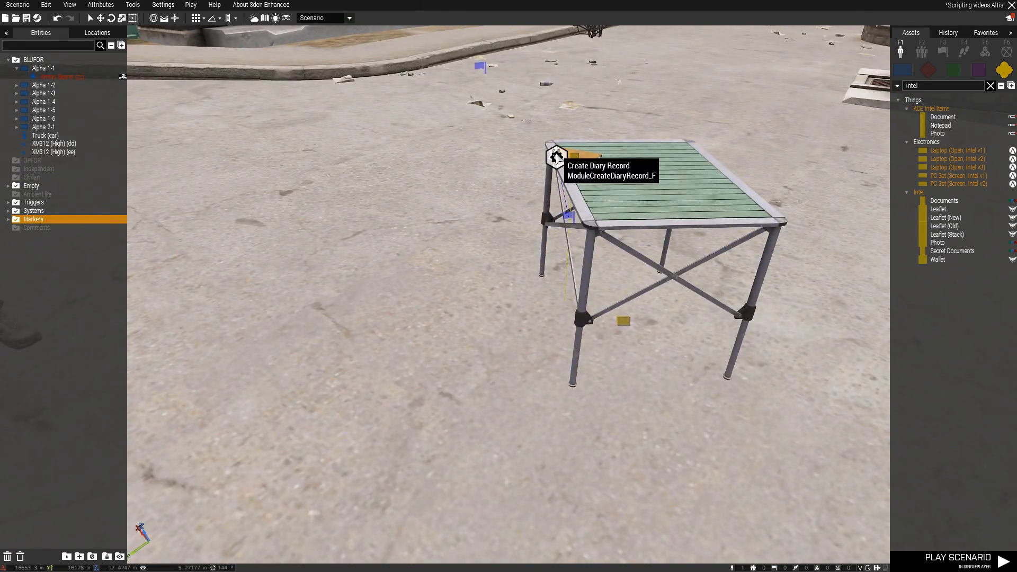
{"action": "double_click", "coordinate": [555, 155]}
{"action": "left_click", "coordinate": [573, 458]}
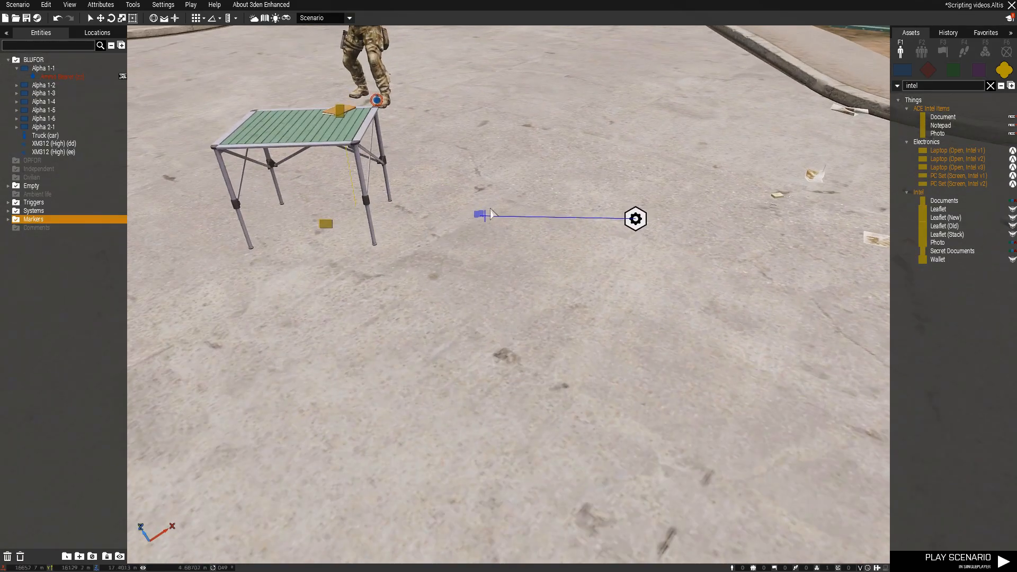
Play the scenario, inspect the photos and documents file on the table, and return to the editor
{"action": "right_click_drag", "start_coordinate": [625, 297], "coordinate": [393, 298]}
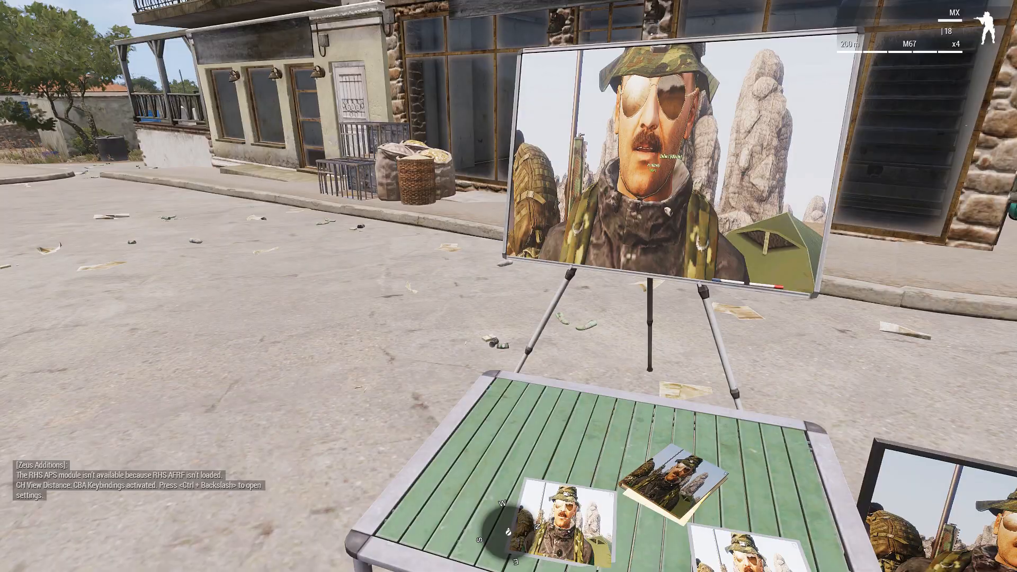
{"action": "key", "text": "w"}
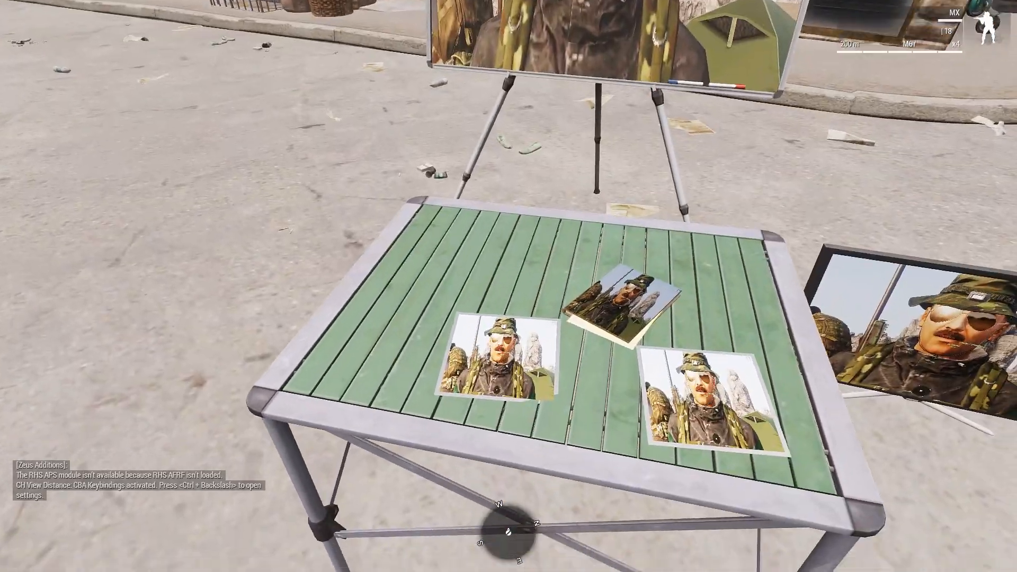
{"action": "key", "text": "Return"}
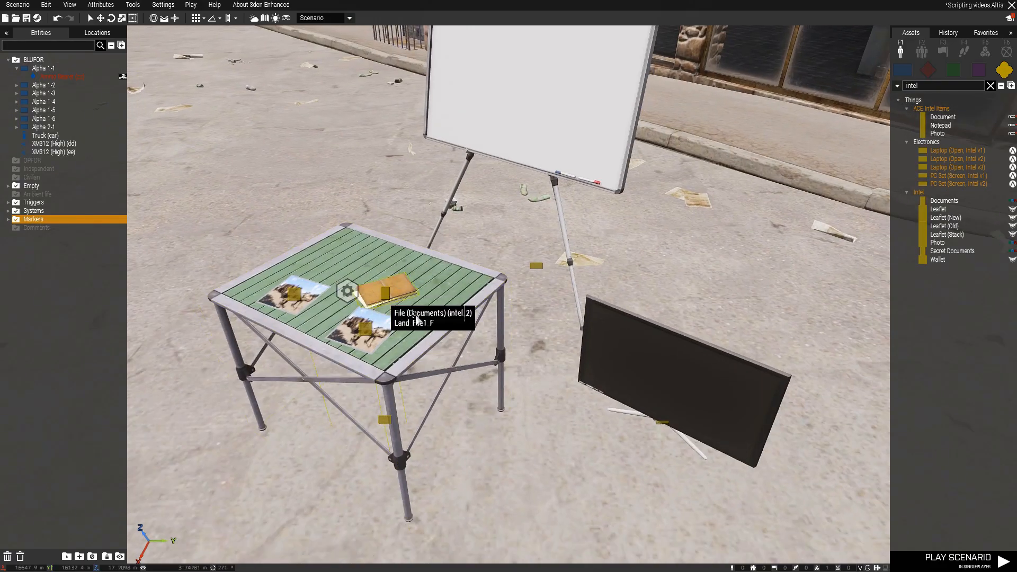
In the Create Diary Record module near the whiteboard, review the image tag's size attributes and append "GUGUGAGA" to the description
{"action": "key", "text": "a"}
{"action": "right_click_drag", "start_coordinate": [388, 338], "coordinate": [594, 309]}
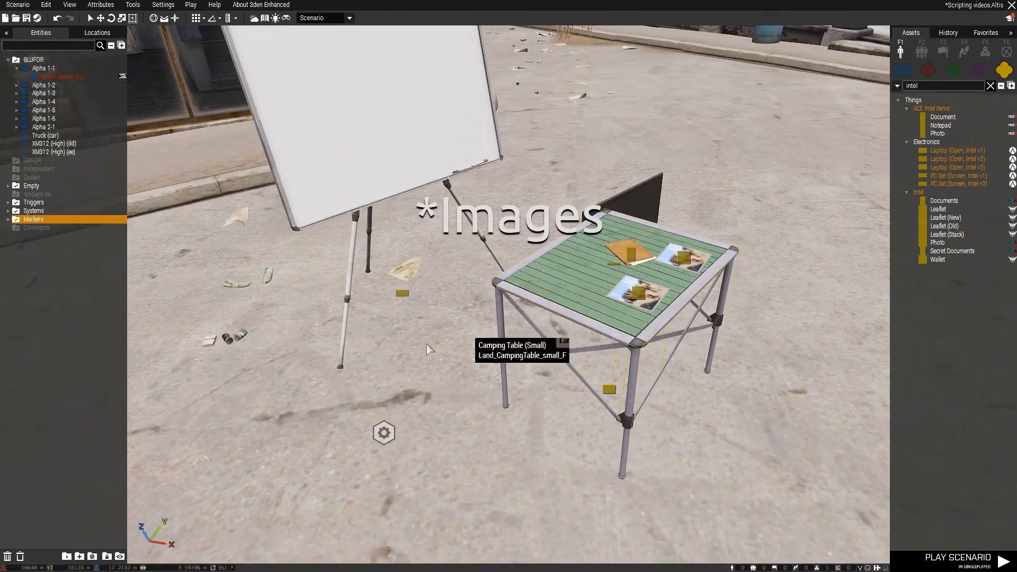
{"action": "key", "text": "s"}
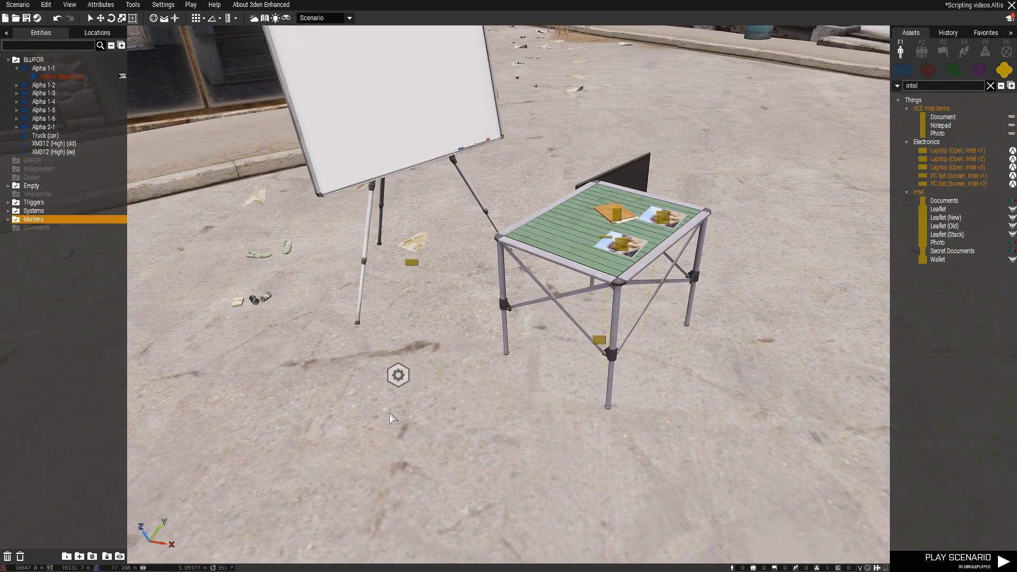
{"action": "double_click", "coordinate": [402, 376]}
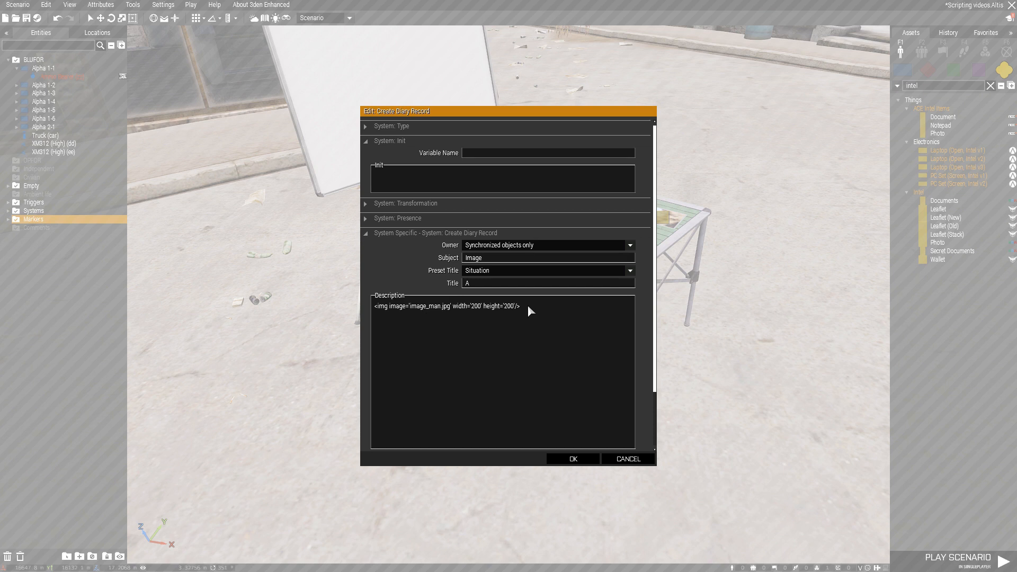
{"action": "left_click_drag", "start_coordinate": [528, 307], "coordinate": [344, 314]}
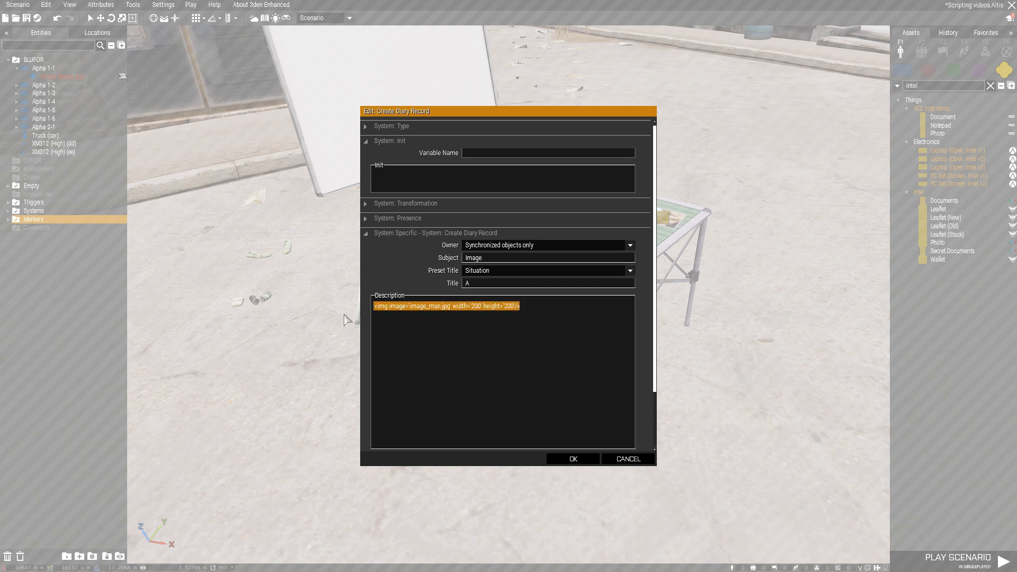
{"action": "left_click", "coordinate": [457, 311]}
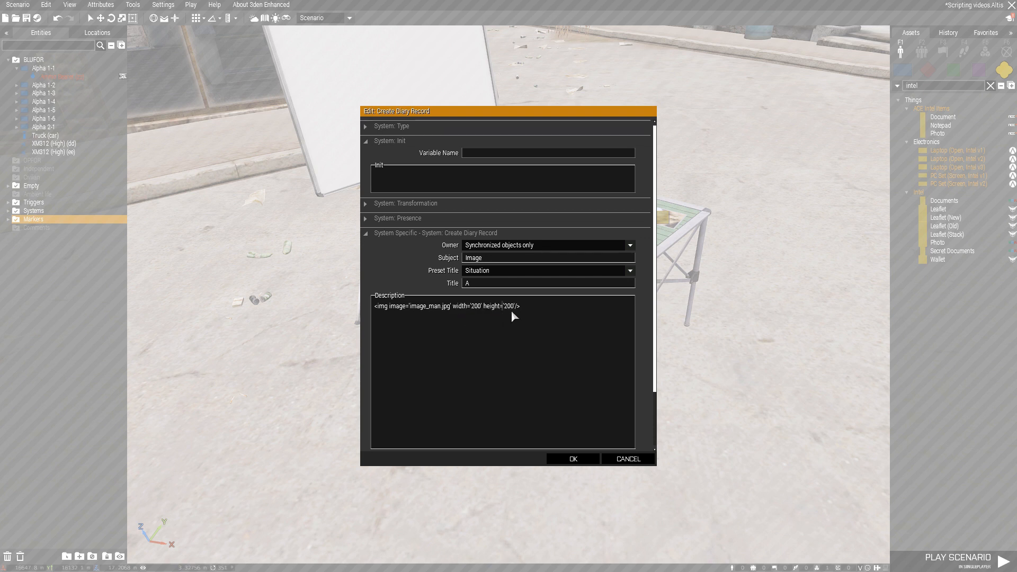
{"action": "left_click_drag", "start_coordinate": [515, 307], "coordinate": [485, 309]}
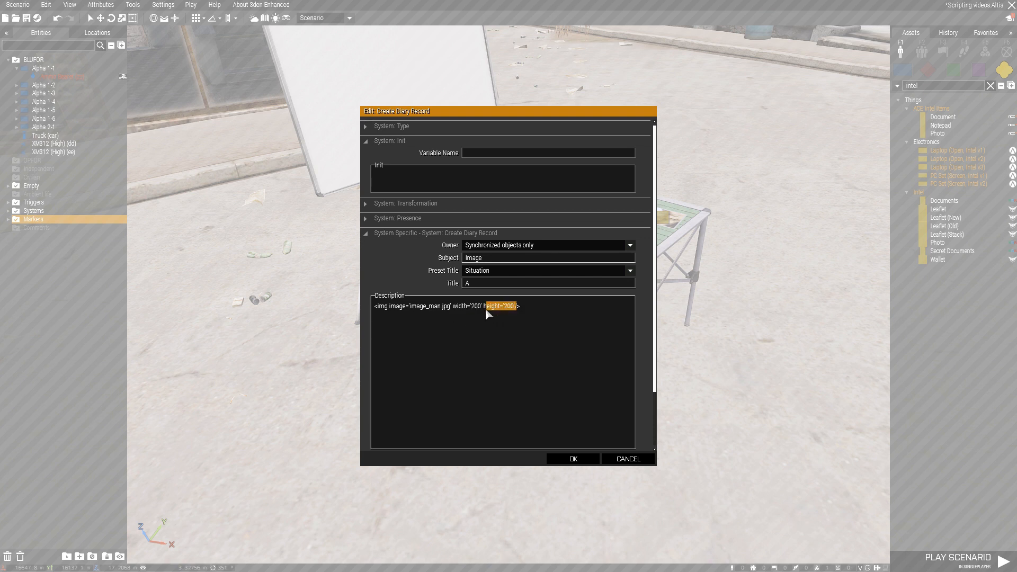
{"action": "left_click", "coordinate": [530, 303]}
{"action": "type", "text": "GUGUGAGA"}
{"action": "left_click", "coordinate": [579, 458]}
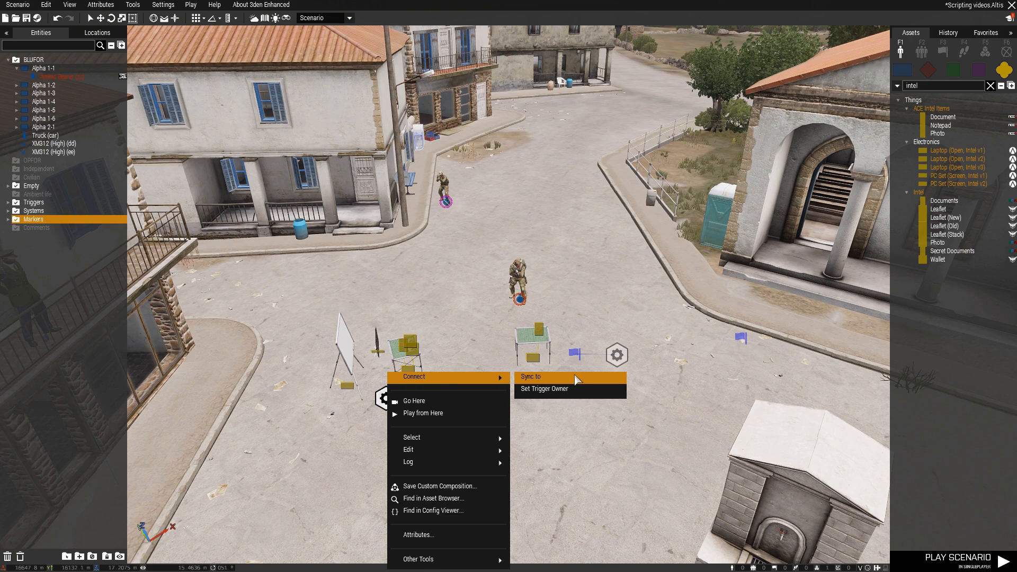
Move the diary record module synchronized with the single-document table's trigger a short way farther from that table
{"action": "left_click", "coordinate": [577, 379]}
{"action": "left_click", "coordinate": [576, 354]}
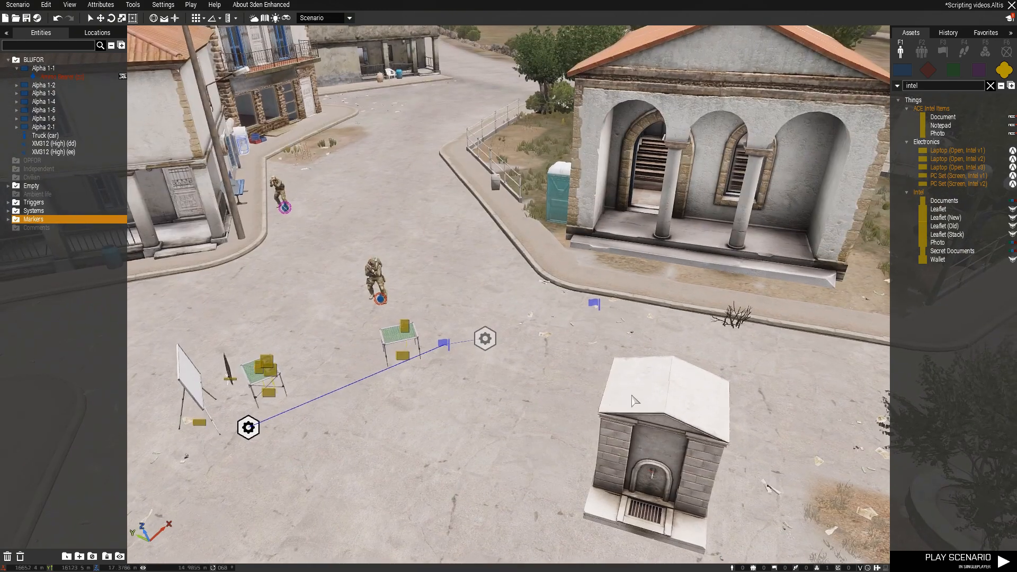
{"action": "key", "text": "a"}
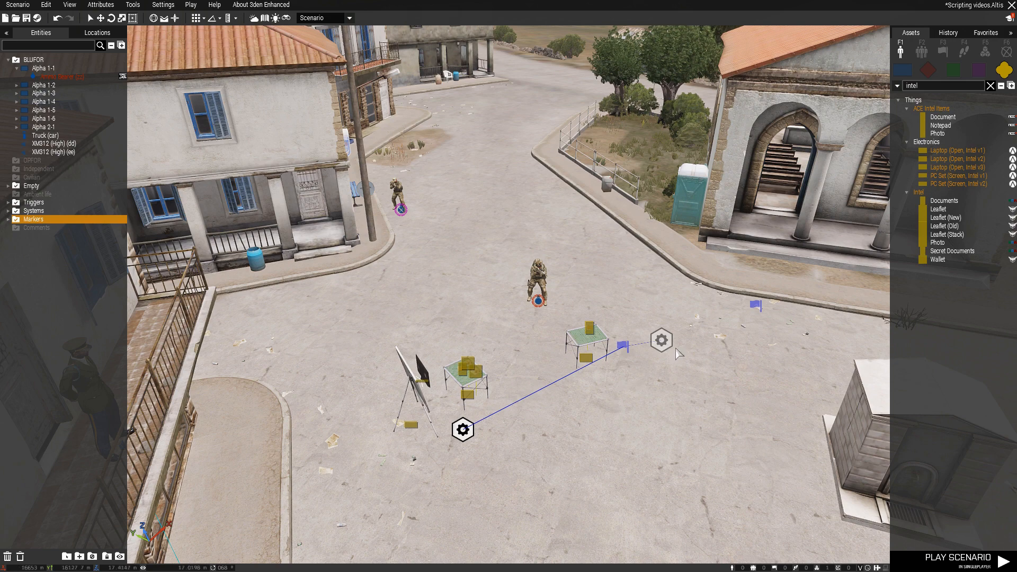
{"action": "left_click_drag", "start_coordinate": [661, 340], "coordinate": [690, 387]}
{"action": "left_click", "coordinate": [691, 387]}
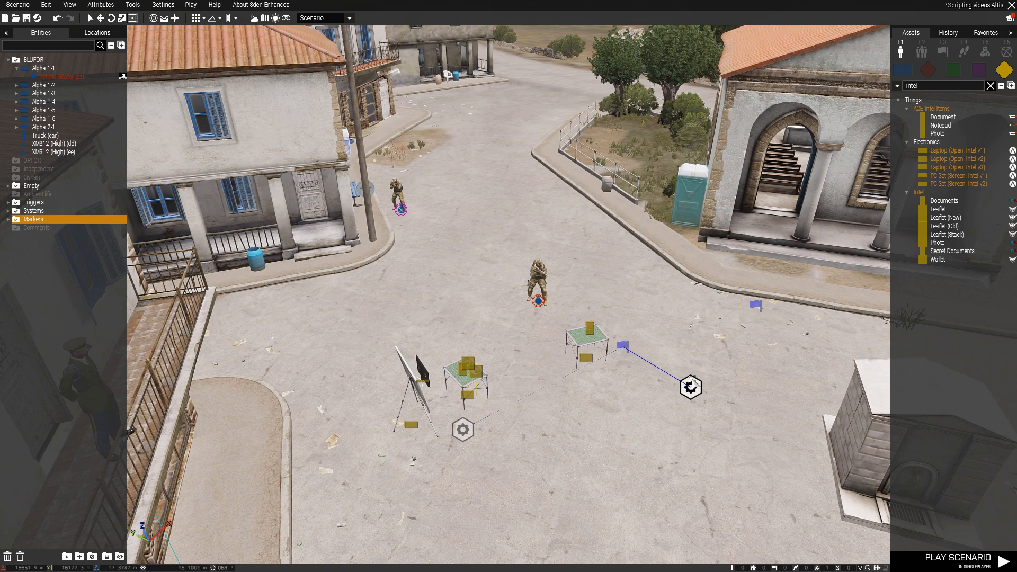
Set the condition of the unsynchronized trigger to "!alive intel", review its activation code and save the trigger
{"action": "key", "text": "w"}
{"action": "left_click_drag", "start_coordinate": [583, 353], "coordinate": [474, 384]}
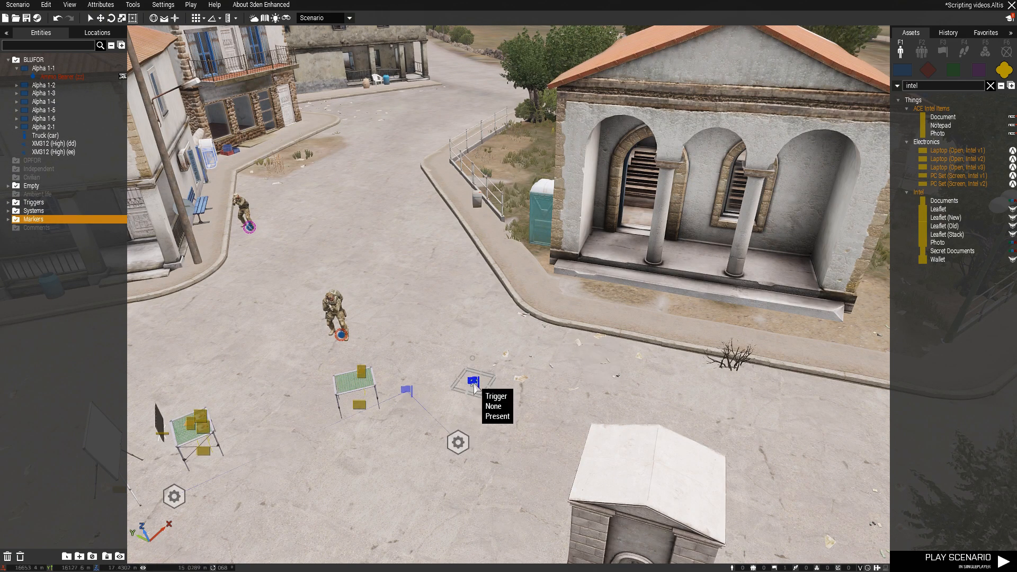
{"action": "double_click", "coordinate": [474, 382]}
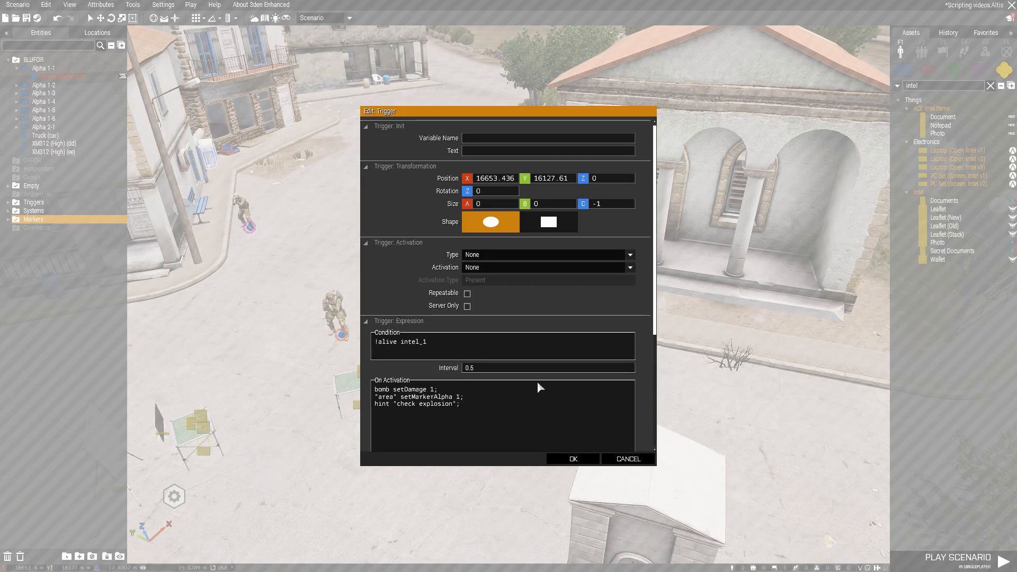
{"action": "left_click", "coordinate": [427, 341]}
{"action": "key", "text": "BackSpace"}
{"action": "key", "text": "BackSpace"}
{"action": "scroll", "coordinate": [397, 381], "scroll_direction": "down", "scroll_amount": 3}
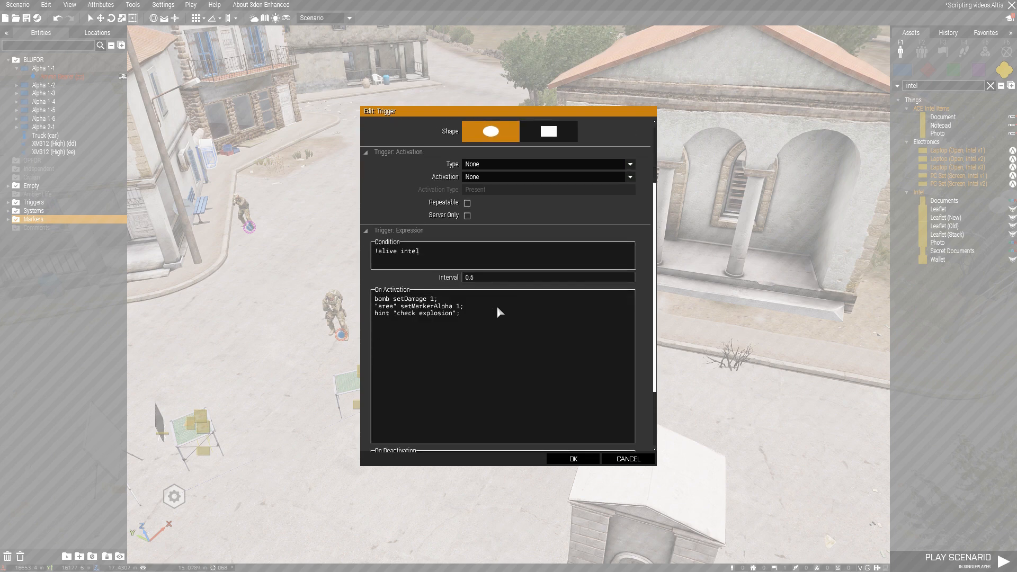
{"action": "left_click_drag", "start_coordinate": [476, 314], "coordinate": [347, 296]}
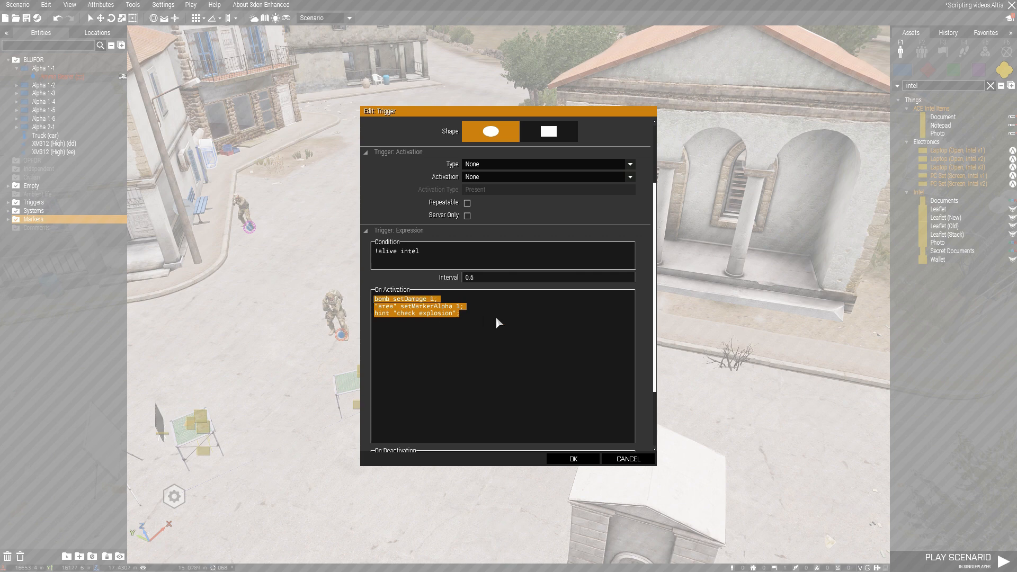
{"action": "left_click", "coordinate": [494, 317]}
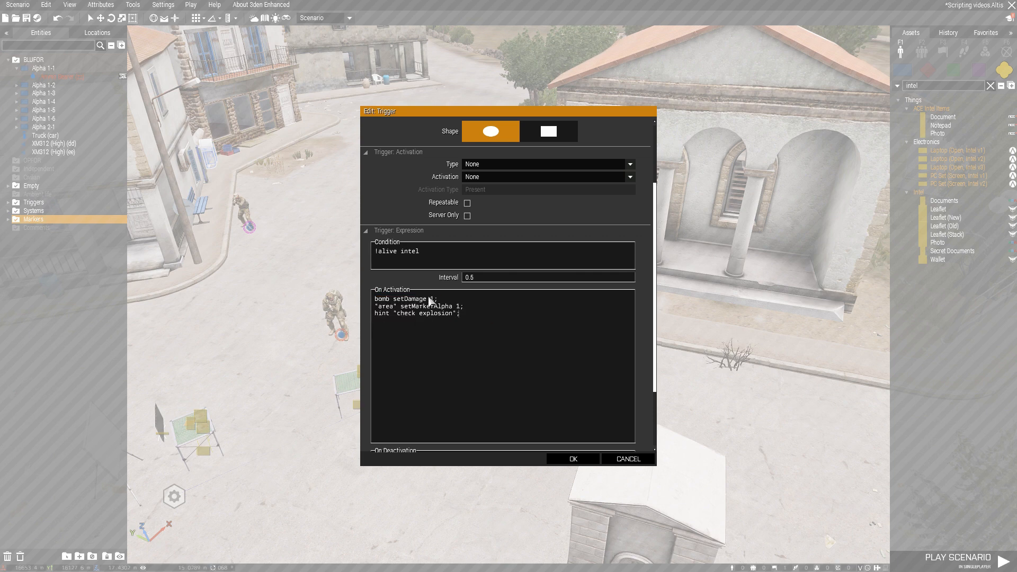
{"action": "left_click_drag", "start_coordinate": [438, 299], "coordinate": [374, 300]}
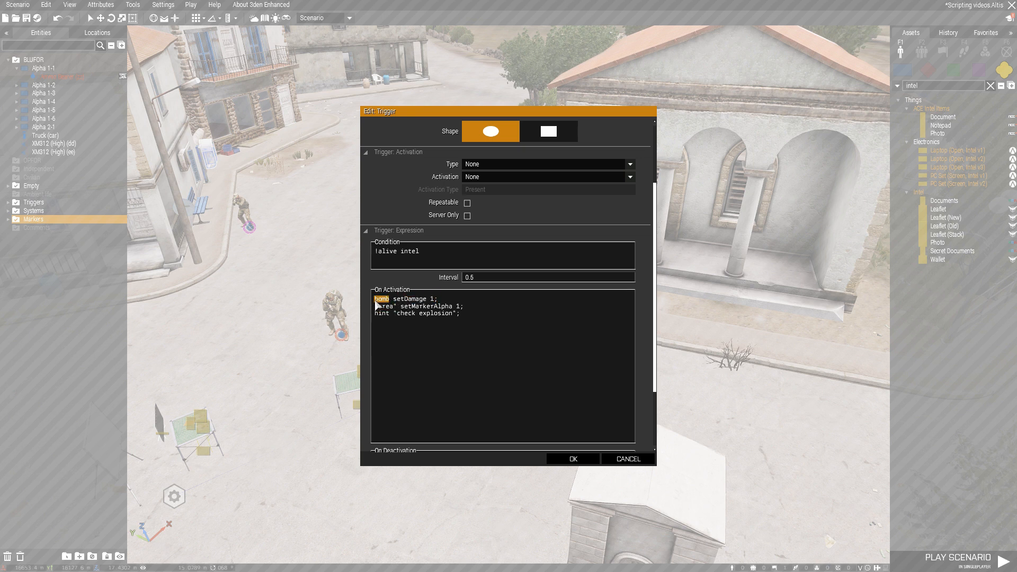
{"action": "left_click", "coordinate": [582, 459]}
Find the Large IED on the road and examine its variable name and Show Model setting
{"action": "right_click_drag", "start_coordinate": [521, 443], "coordinate": [481, 463]}
{"action": "key", "text": "a"}
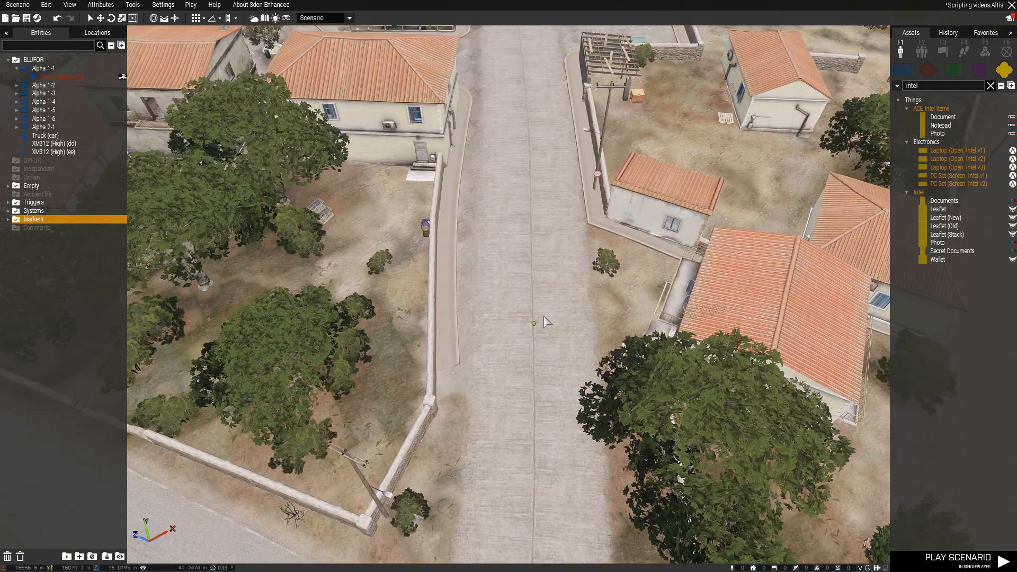
{"action": "scroll", "coordinate": [535, 332], "scroll_direction": "up", "scroll_amount": 8}
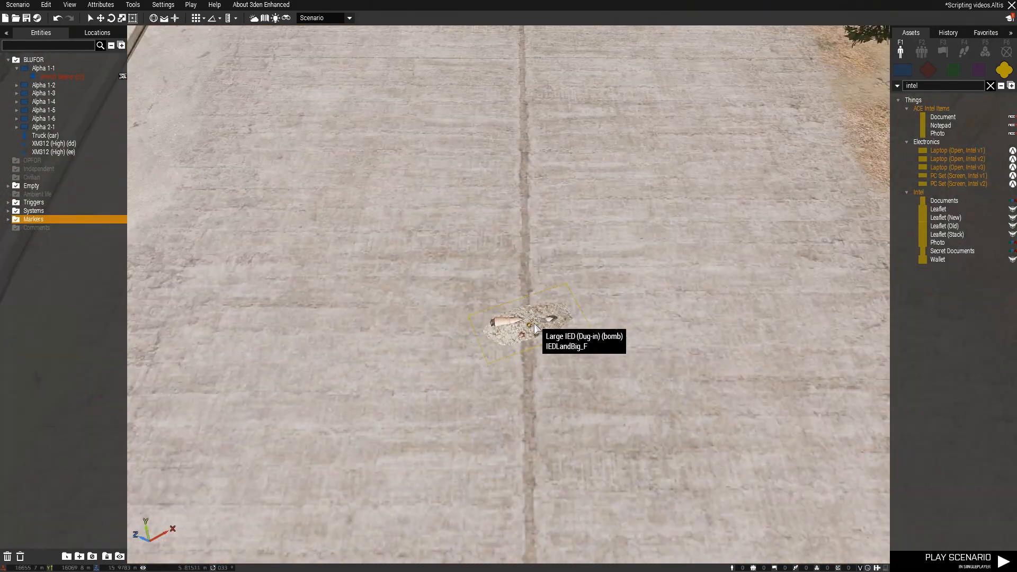
{"action": "double_click", "coordinate": [529, 332]}
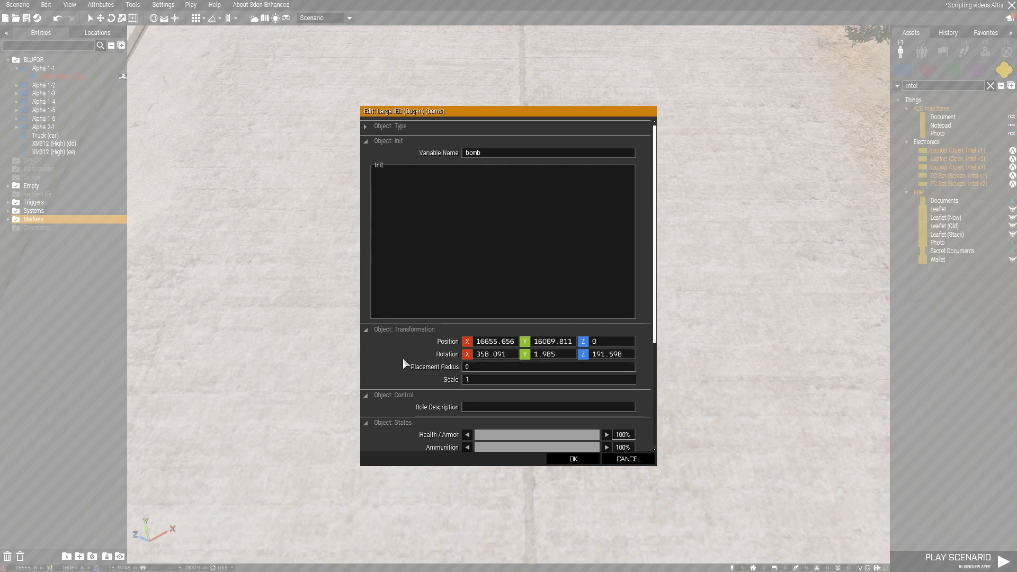
{"action": "scroll", "coordinate": [403, 357], "scroll_direction": "down", "scroll_amount": 5}
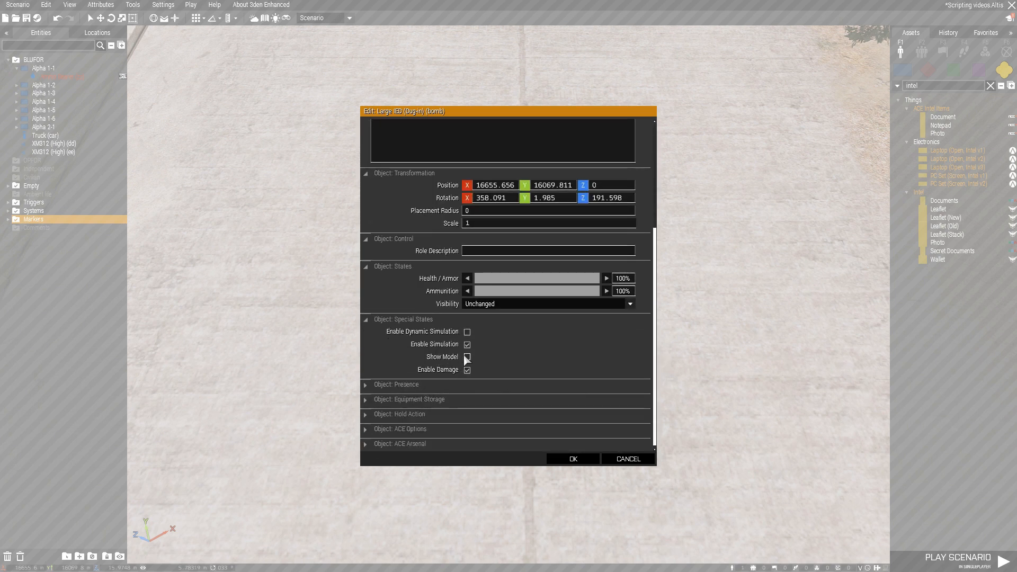
{"action": "scroll", "coordinate": [560, 373], "scroll_direction": "up", "scroll_amount": 5}
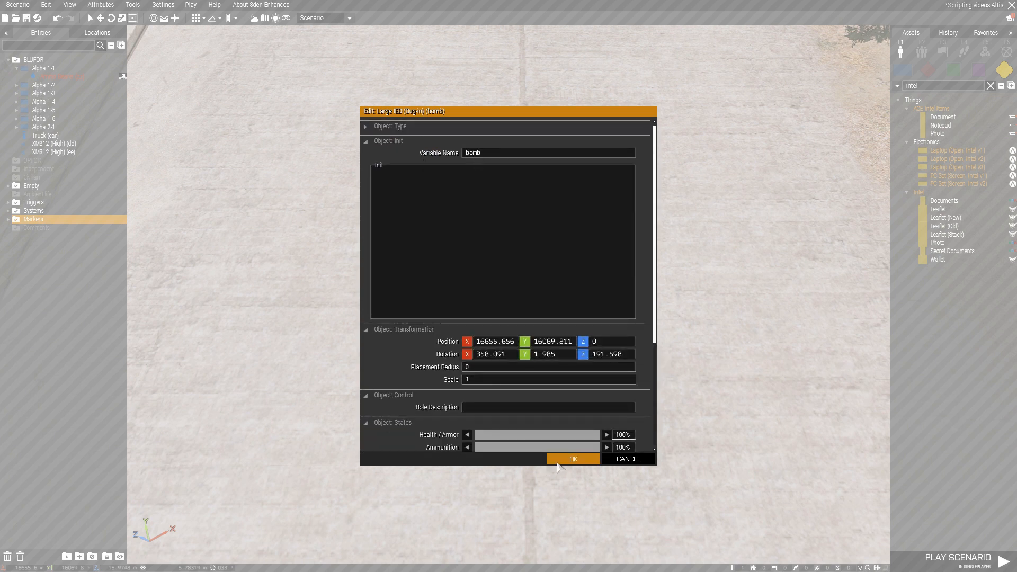
{"action": "left_click", "coordinate": [558, 462]}
Return to the "!alive intel" trigger and examine the activation line that sets the area marker's alpha
{"action": "key", "text": "w"}
{"action": "right_click_drag", "start_coordinate": [586, 463], "coordinate": [650, 408]}
{"action": "scroll", "coordinate": [650, 408], "scroll_direction": "up", "scroll_amount": 5}
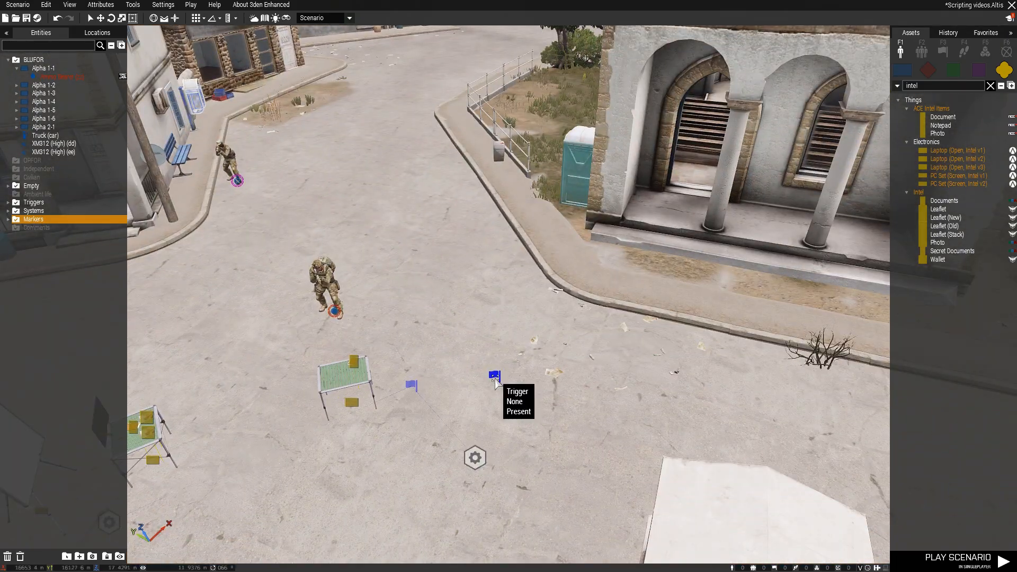
{"action": "double_click", "coordinate": [495, 377]}
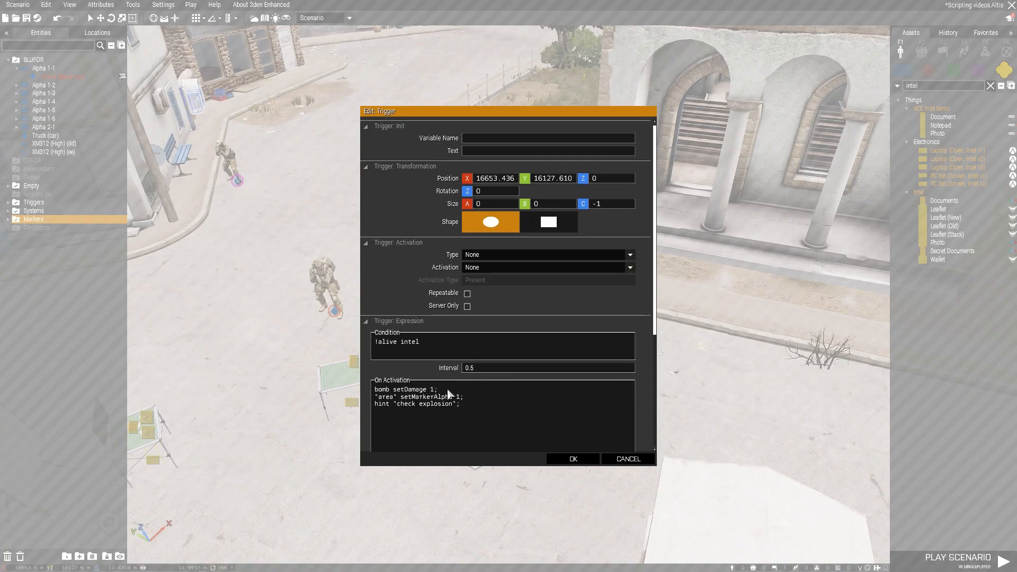
{"action": "scroll", "coordinate": [473, 396], "scroll_direction": "down", "scroll_amount": 2}
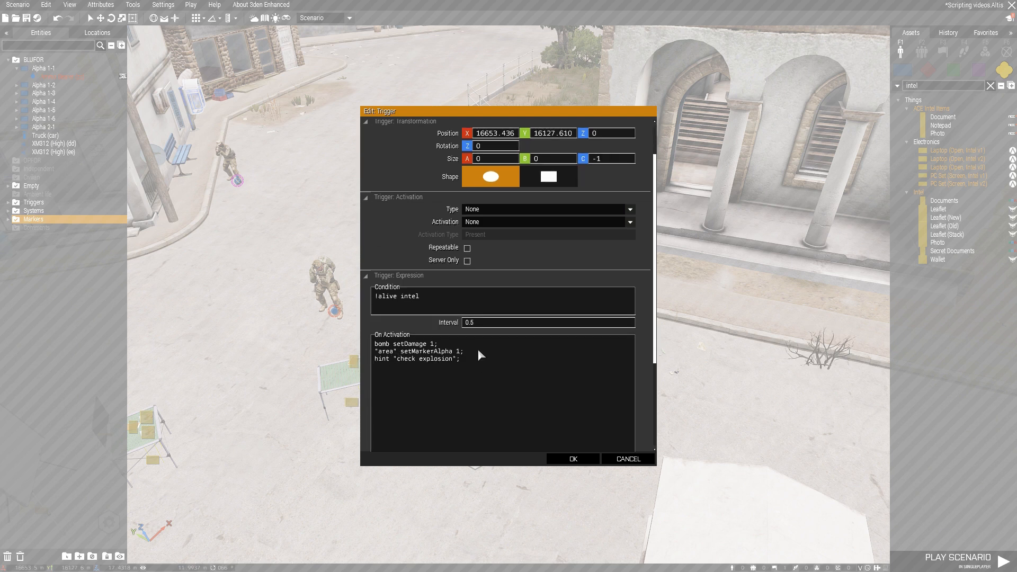
{"action": "left_click_drag", "start_coordinate": [475, 351], "coordinate": [371, 351]}
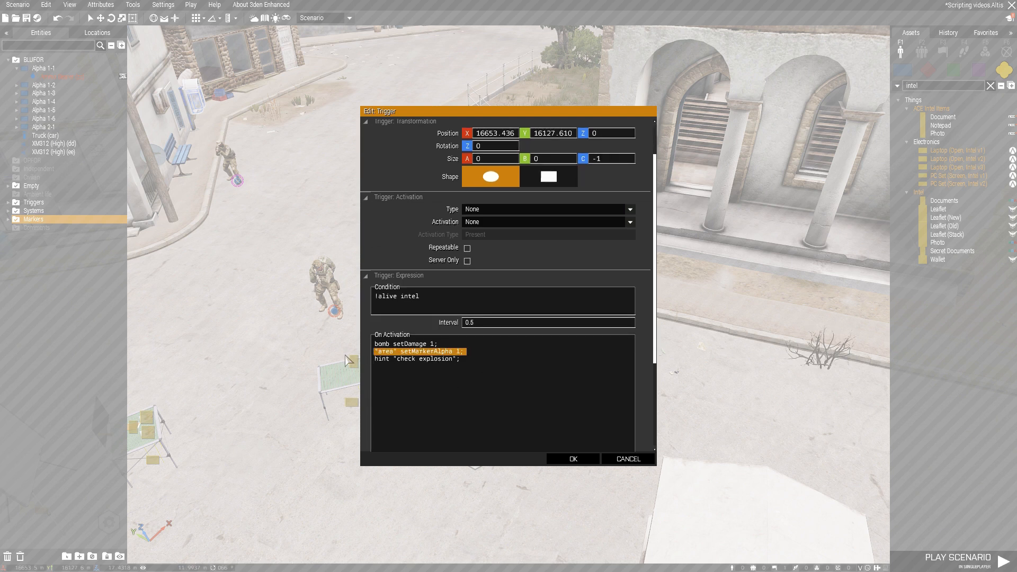
{"action": "left_click", "coordinate": [420, 355]}
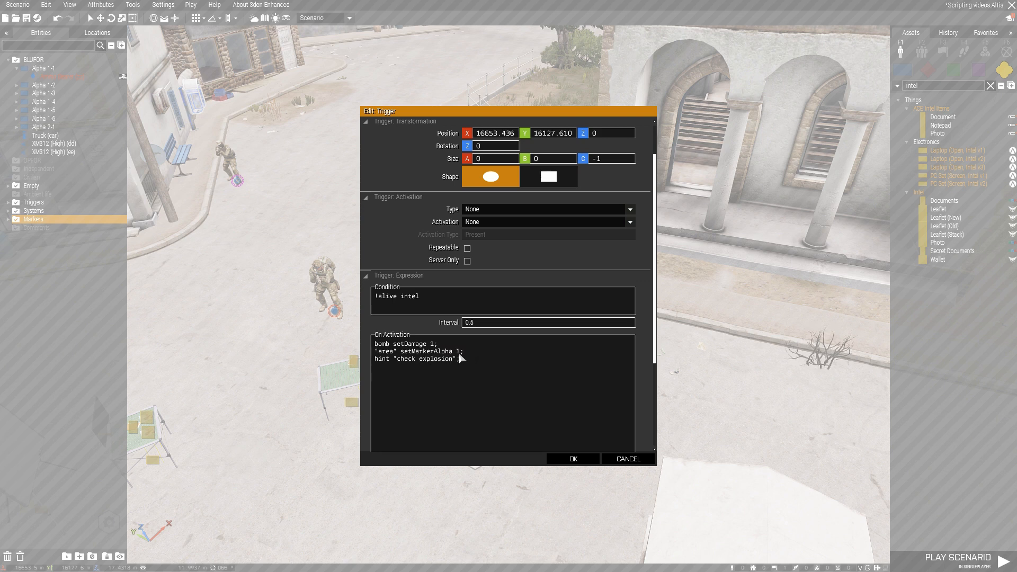
{"action": "left_click", "coordinate": [571, 459]}
Locate the Large IED on the map and open the attributes of the Ellipse (area) marker
{"action": "key", "text": "m"}
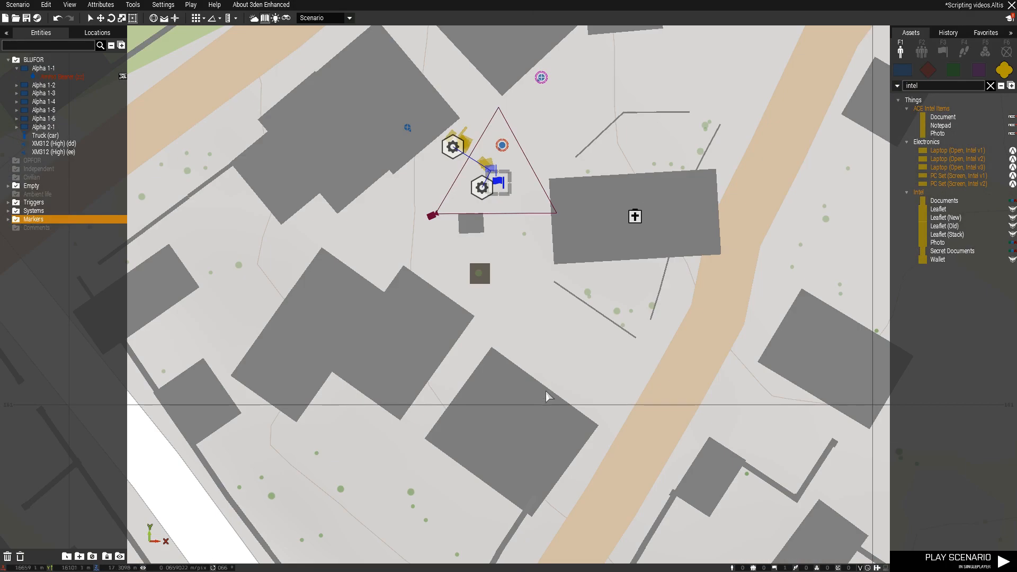
{"action": "scroll", "coordinate": [552, 390], "scroll_direction": "down", "scroll_amount": 3}
{"action": "scroll", "coordinate": [551, 386], "scroll_direction": "down", "scroll_amount": 4}
{"action": "right_click_drag", "start_coordinate": [532, 463], "coordinate": [495, 370]}
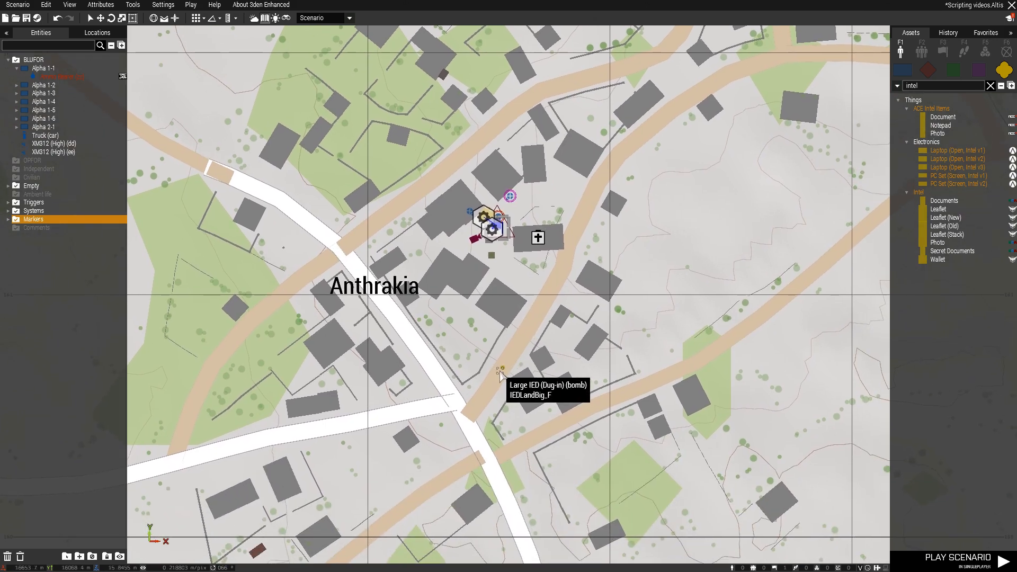
{"action": "left_click", "coordinate": [8, 220]}
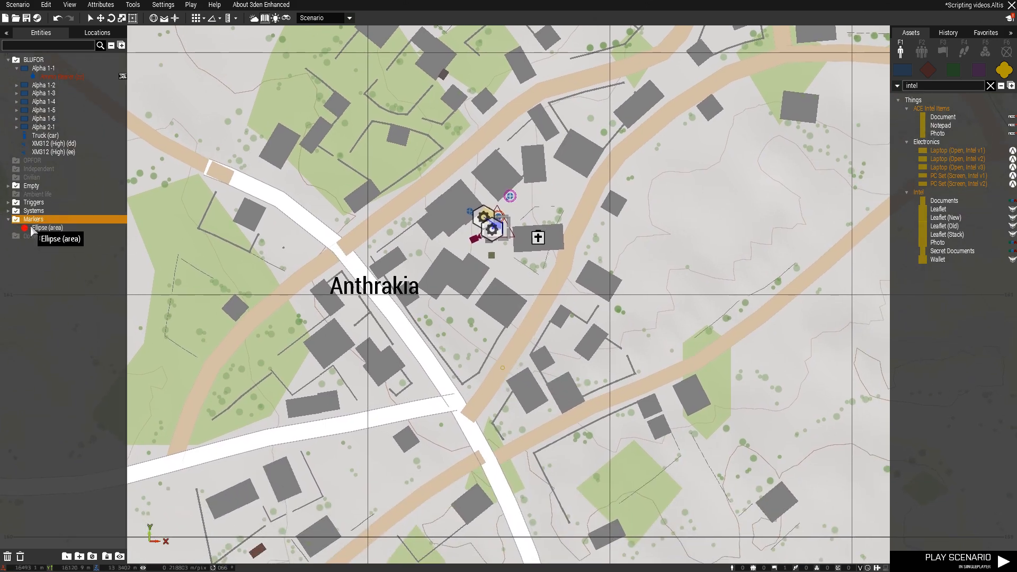
{"action": "left_click", "coordinate": [32, 229]}
{"action": "double_click", "coordinate": [32, 229]}
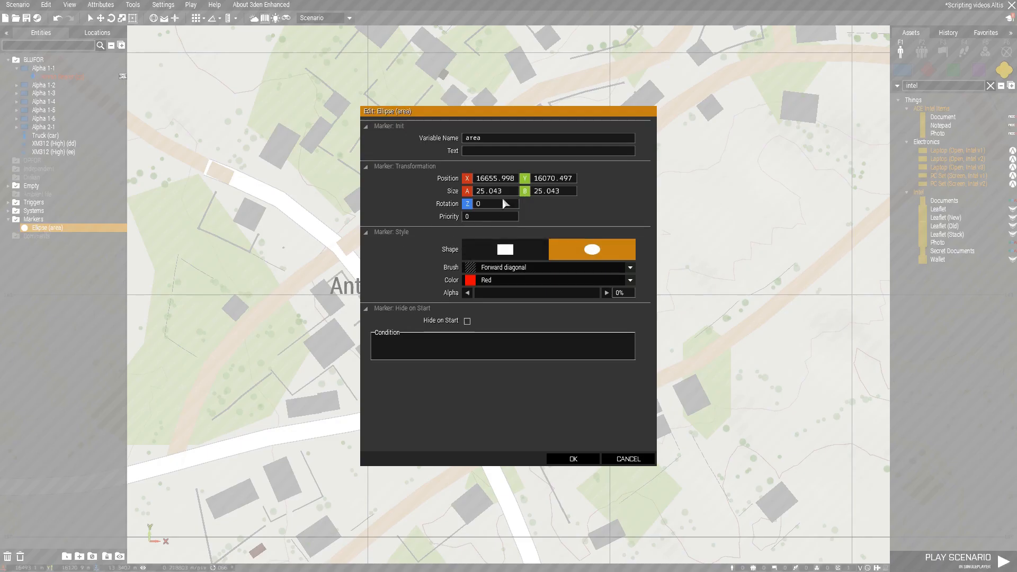
Raise the area marker's alpha to show it on the map, and return the alpha to 0%
{"action": "left_click_drag", "start_coordinate": [489, 290], "coordinate": [598, 293]}
{"action": "left_click", "coordinate": [573, 459]}
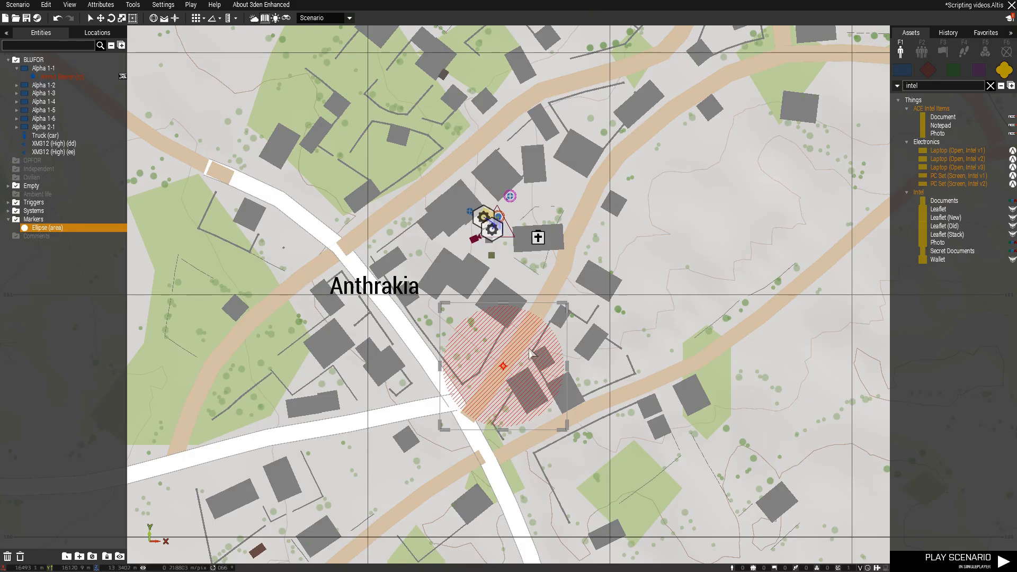
{"action": "double_click", "coordinate": [504, 366]}
{"action": "left_click_drag", "start_coordinate": [495, 298], "coordinate": [437, 284]}
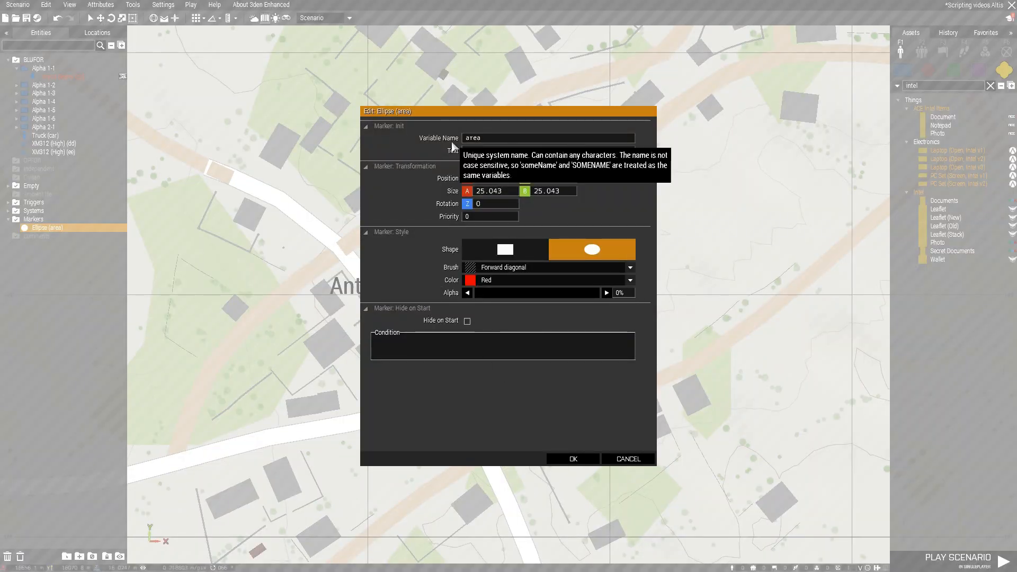
{"action": "left_click", "coordinate": [566, 459]}
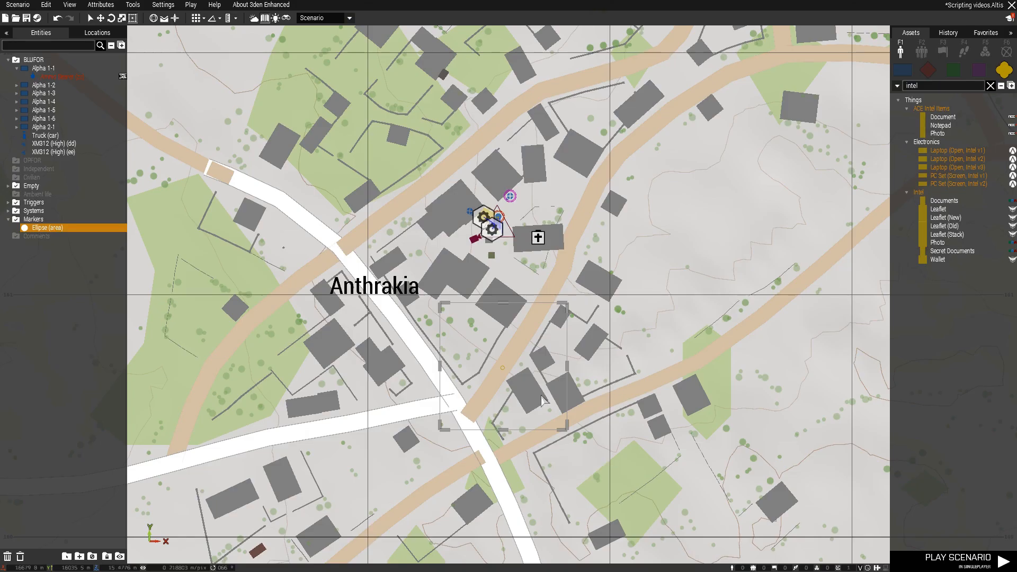
Examine the activation code lines of the unsynchronized trigger and compare them with the expressions of the trigger linked to the diary records
{"action": "key", "text": "m"}
{"action": "double_click", "coordinate": [495, 375]}
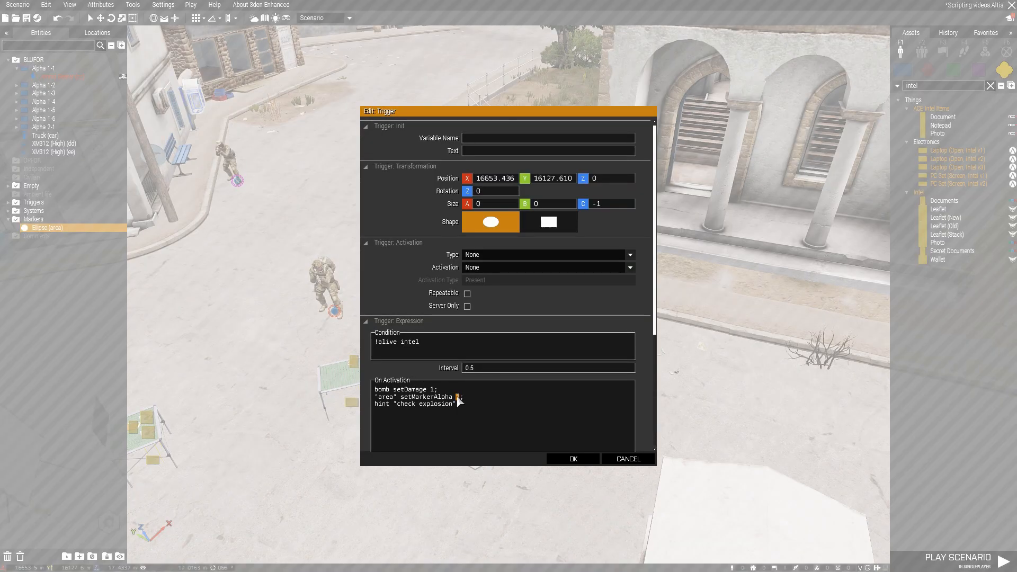
{"action": "left_click_drag", "start_coordinate": [434, 390], "coordinate": [460, 399]}
{"action": "left_click", "coordinate": [457, 396]}
{"action": "scroll", "coordinate": [495, 393], "scroll_direction": "down", "scroll_amount": 3}
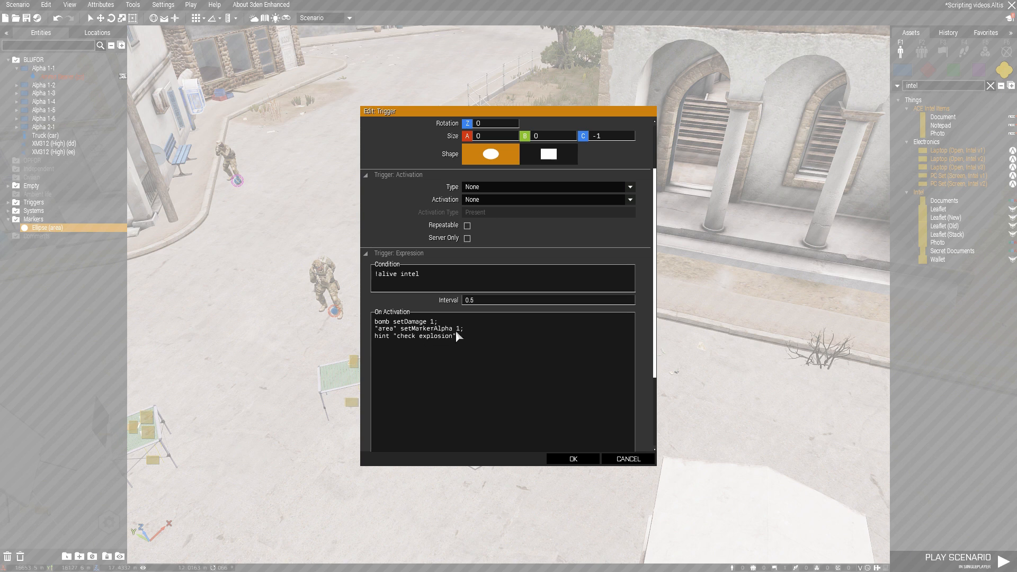
{"action": "left_click_drag", "start_coordinate": [453, 335], "coordinate": [405, 341]}
{"action": "left_click", "coordinate": [473, 345]}
{"action": "key", "text": "Escape"}
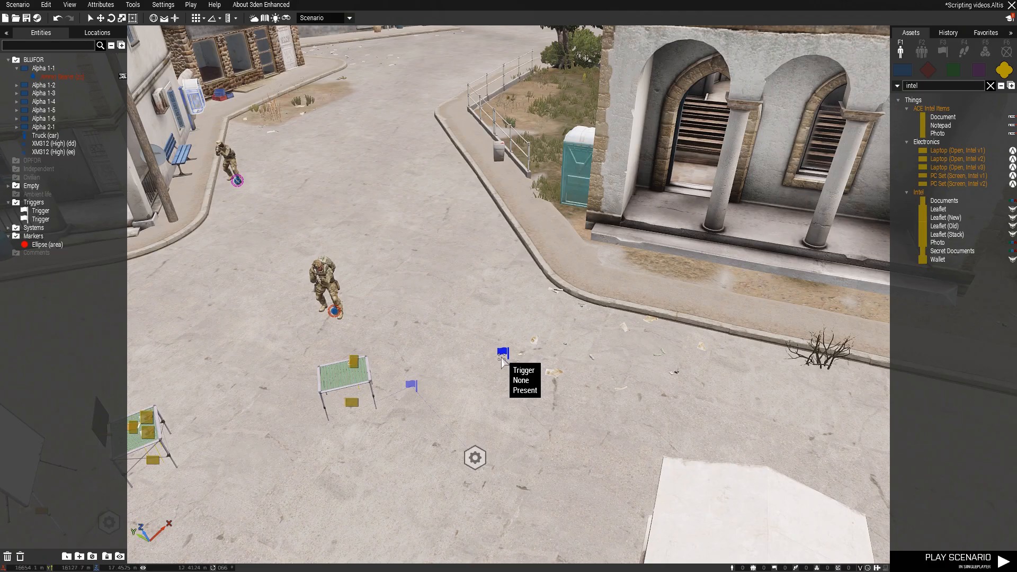
{"action": "double_click", "coordinate": [412, 386]}
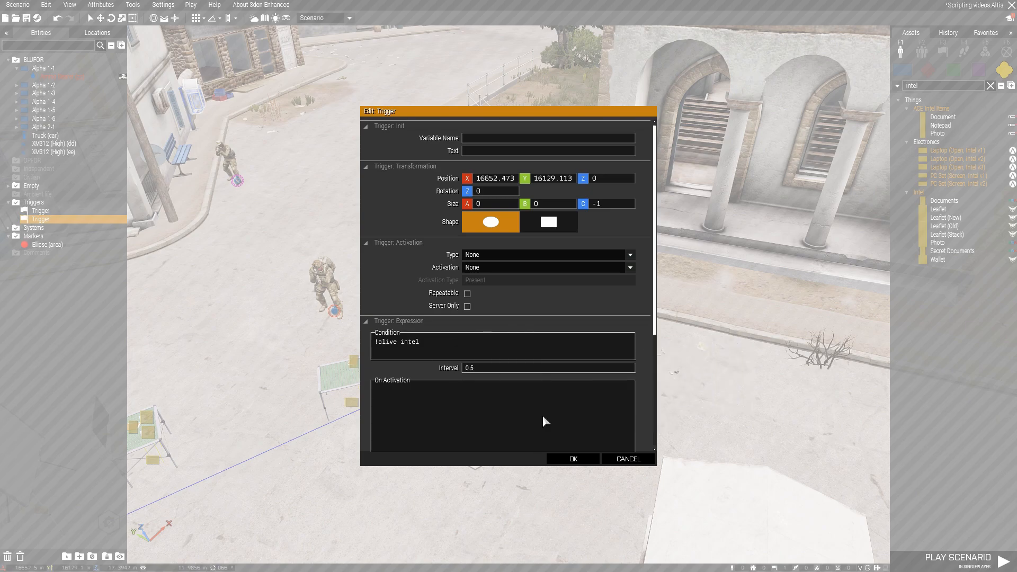
{"action": "left_click", "coordinate": [562, 459]}
Move the synchronized trigger between the two Create Diary Record modules and the other trigger closer to the table with the single document
{"action": "key", "text": "s"}
{"action": "key", "text": "a"}
{"action": "left_click", "coordinate": [403, 359]}
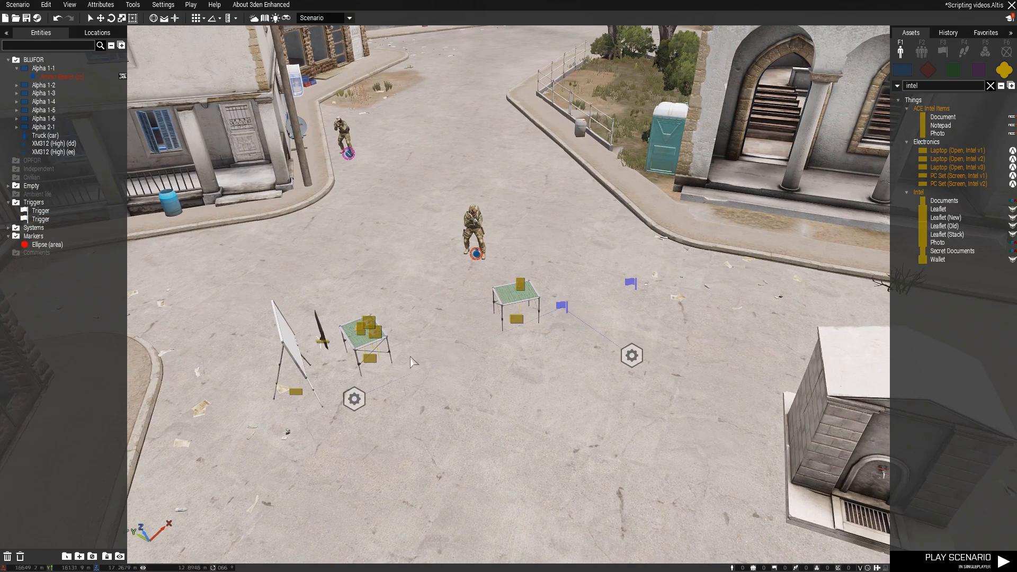
{"action": "left_click_drag", "start_coordinate": [562, 308], "coordinate": [507, 393]}
{"action": "left_click_drag", "start_coordinate": [633, 285], "coordinate": [579, 296]}
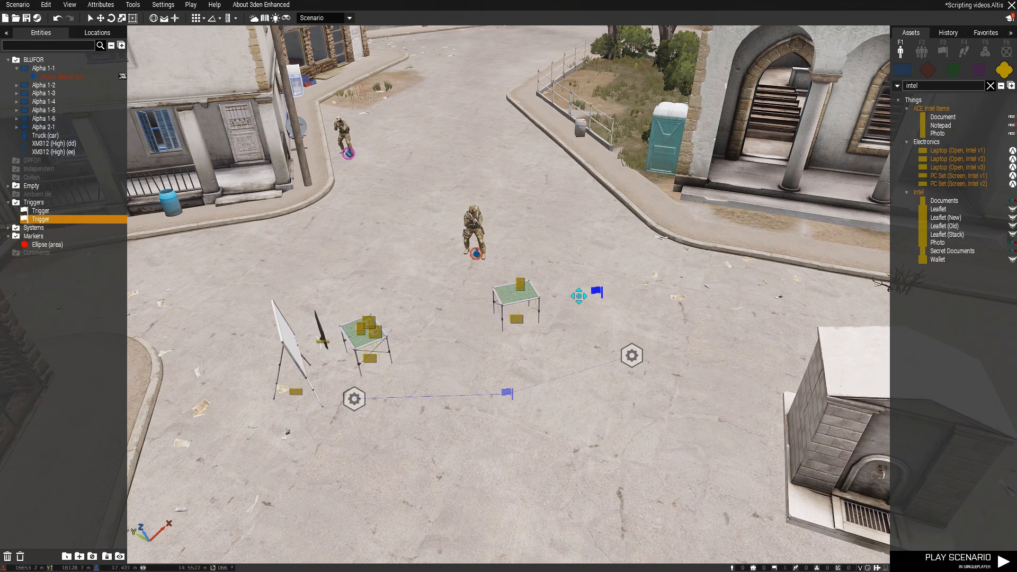
{"action": "left_click", "coordinate": [578, 337]}
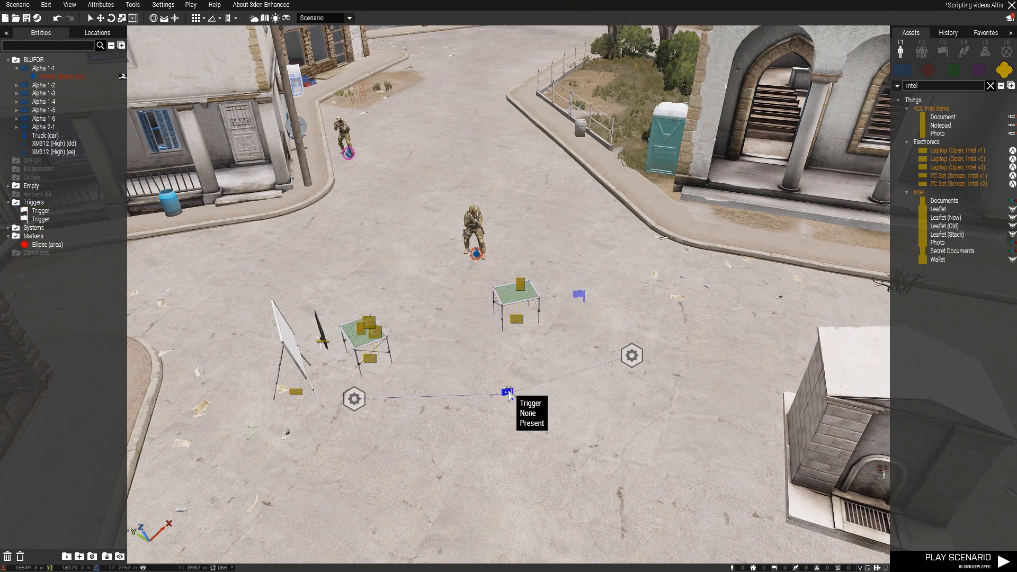
Play the scenario and check the map around Anthrakia for the area marker before collecting the intel
{"action": "scroll", "coordinate": [572, 324], "scroll_direction": "up", "scroll_amount": 5}
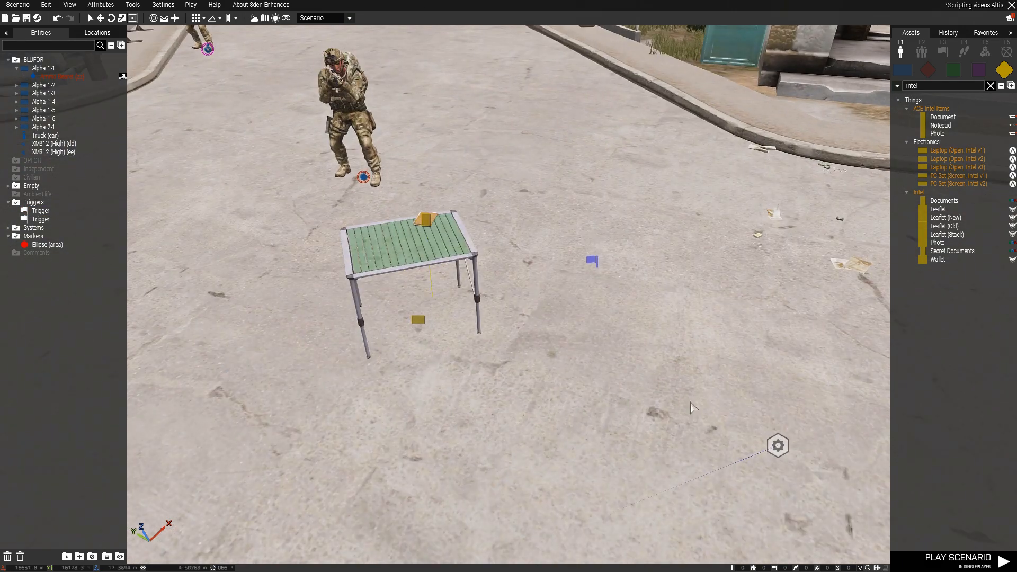
{"action": "left_click", "coordinate": [927, 561]}
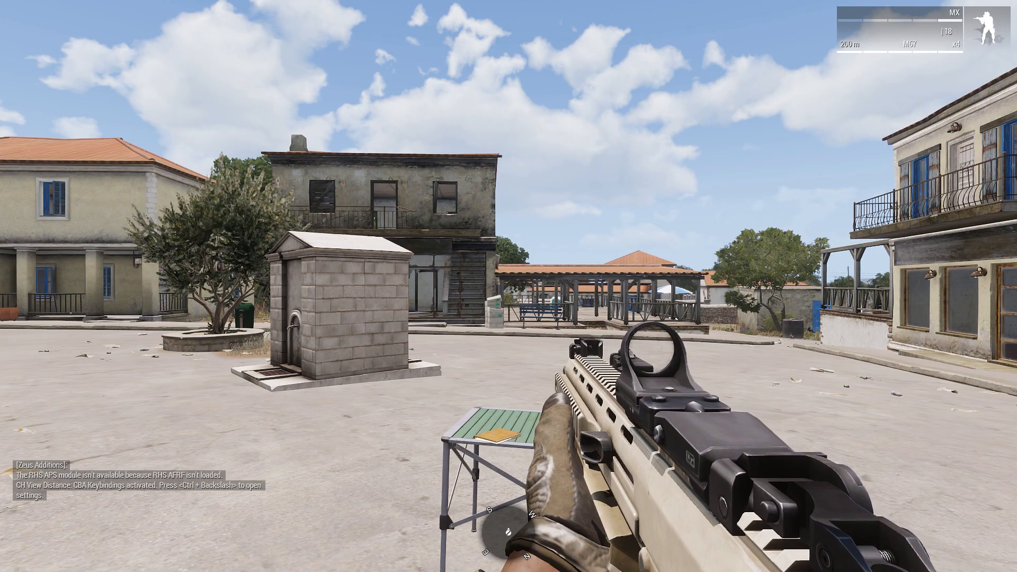
{"action": "key", "text": "m"}
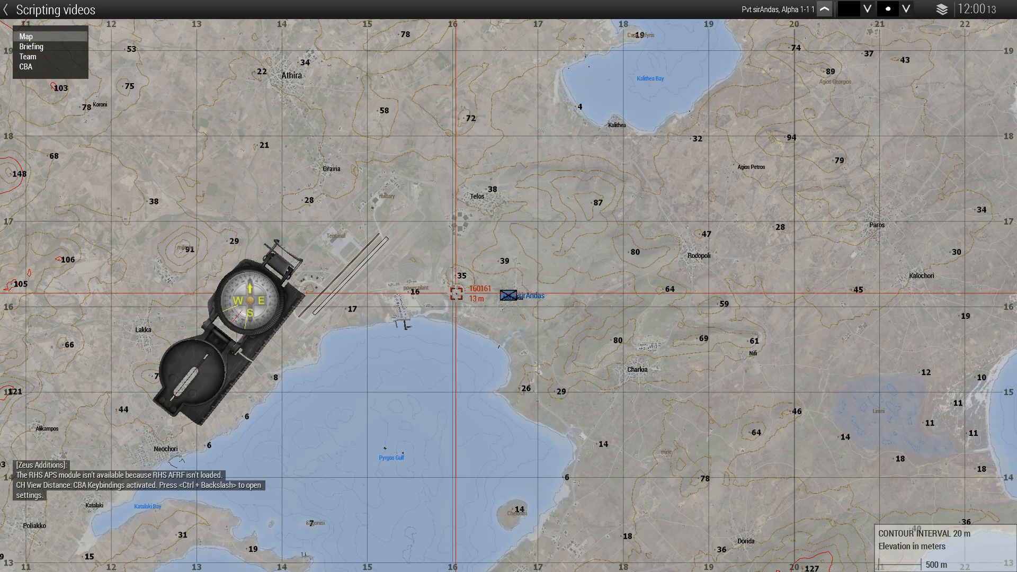
{"action": "scroll", "coordinate": [508, 292], "scroll_direction": "up", "scroll_amount": 5}
{"action": "scroll", "coordinate": [521, 297], "scroll_direction": "up", "scroll_amount": 4}
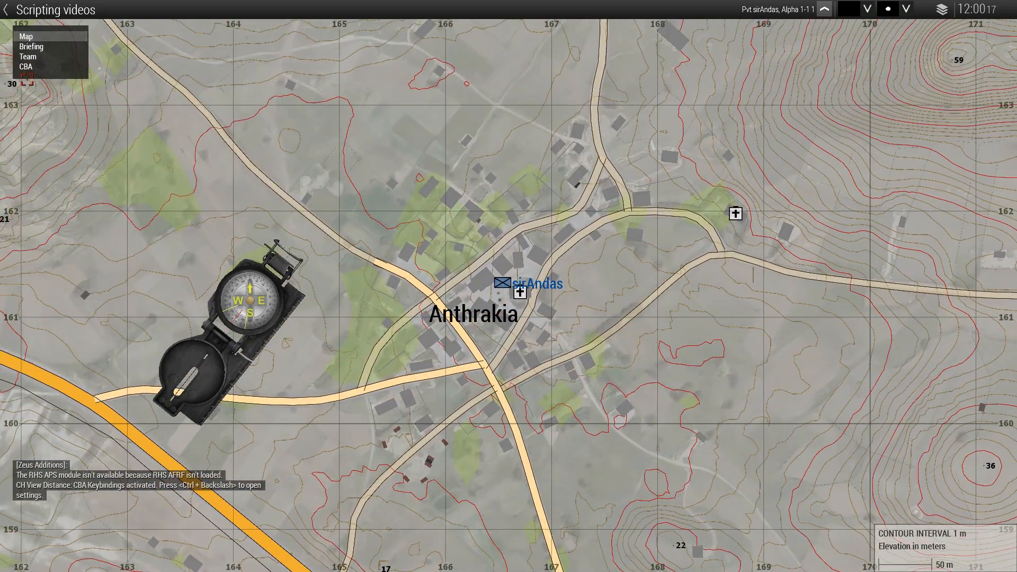
{"action": "key", "text": "m"}
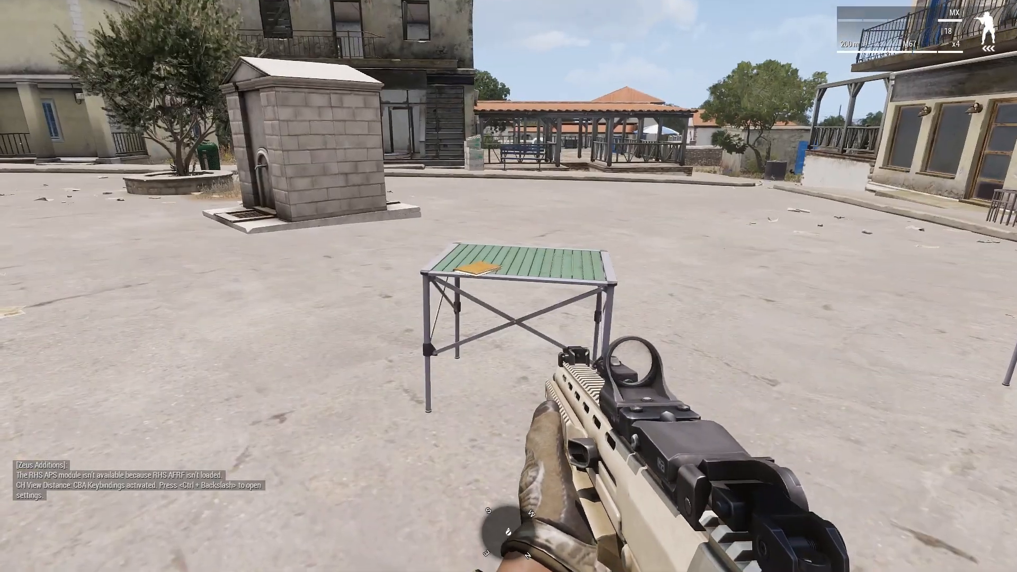
Pick up the intel document from the table in the running scenario
{"action": "key", "text": "s"}
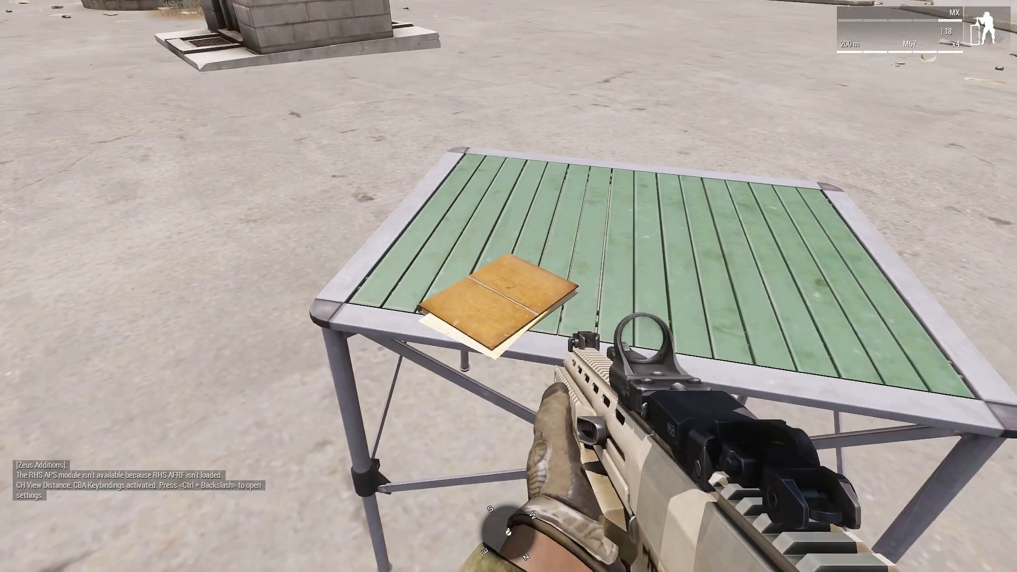
{"action": "scroll", "coordinate": [508, 286], "scroll_direction": "down", "scroll_amount": 1}
{"action": "scroll", "coordinate": [508, 286], "scroll_direction": "down", "scroll_amount": 1}
{"action": "key", "text": "space"}
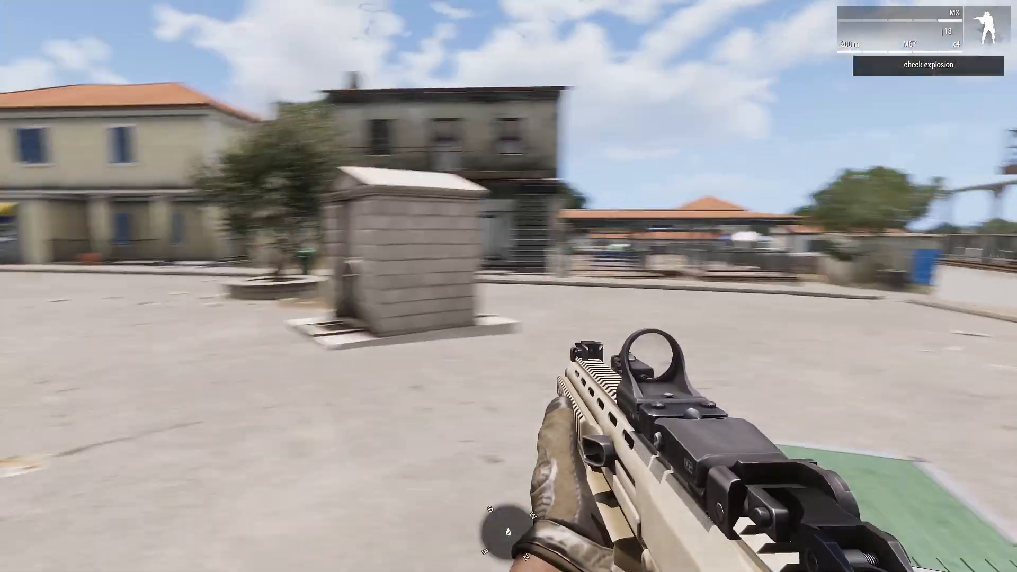
Examine the area marker on the in-game map and read the Intel and Image diary entries
{"action": "key", "text": "m"}
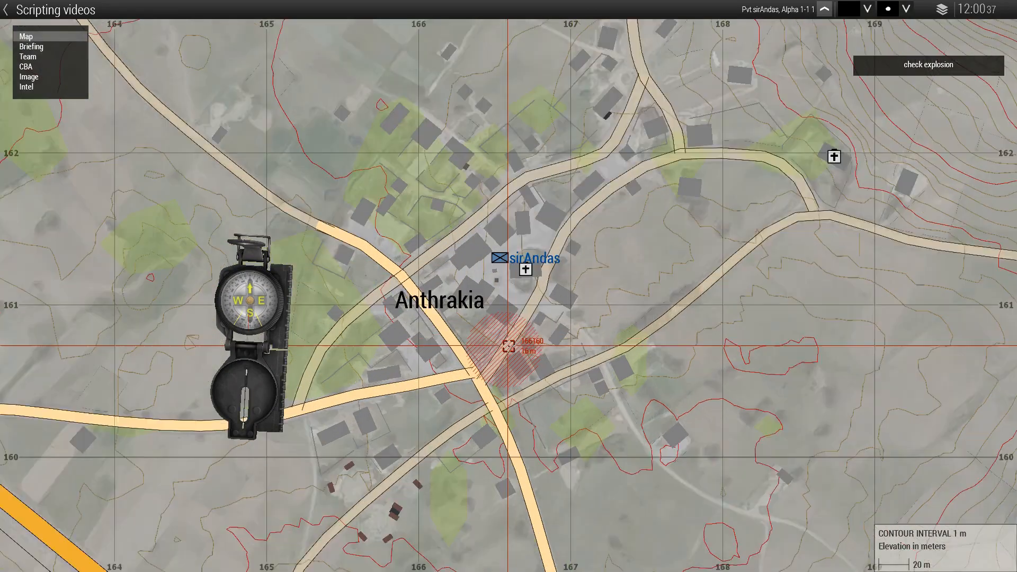
{"action": "scroll", "coordinate": [508, 346], "scroll_direction": "up", "scroll_amount": 3}
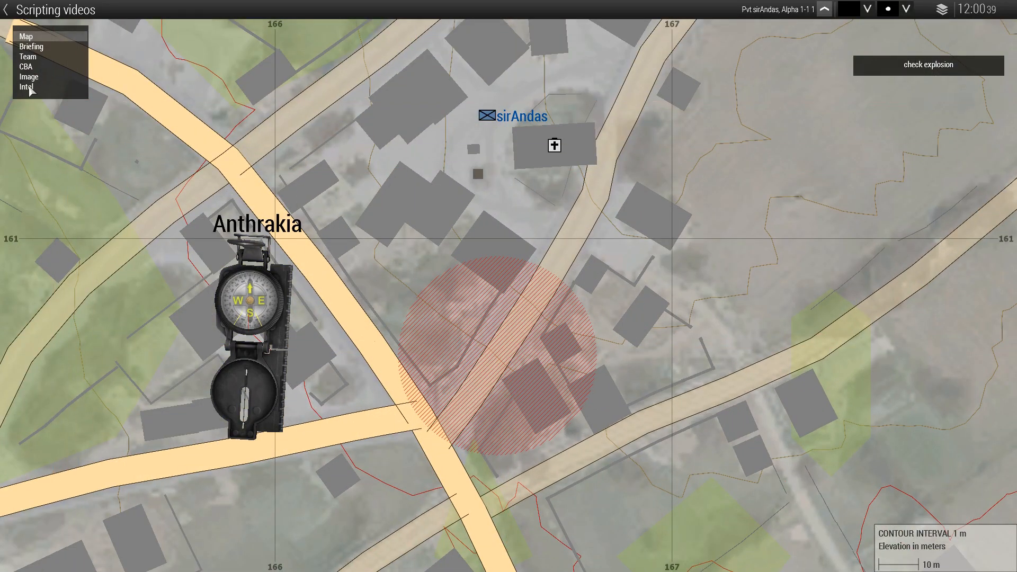
{"action": "left_click", "coordinate": [26, 88]}
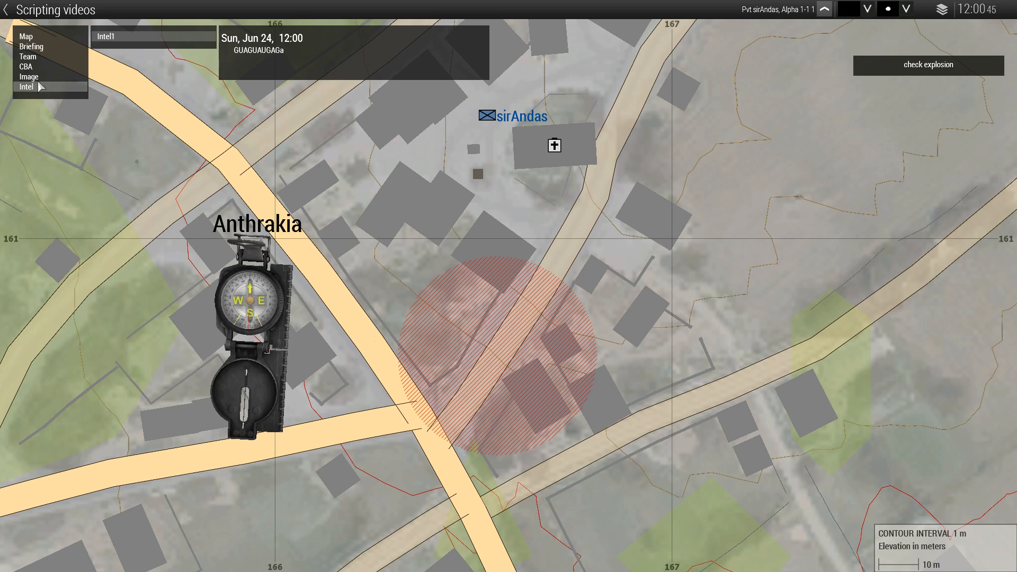
{"action": "right_click_drag", "start_coordinate": [449, 113], "coordinate": [491, 193]}
{"action": "scroll", "coordinate": [489, 191], "scroll_direction": "up", "scroll_amount": 3}
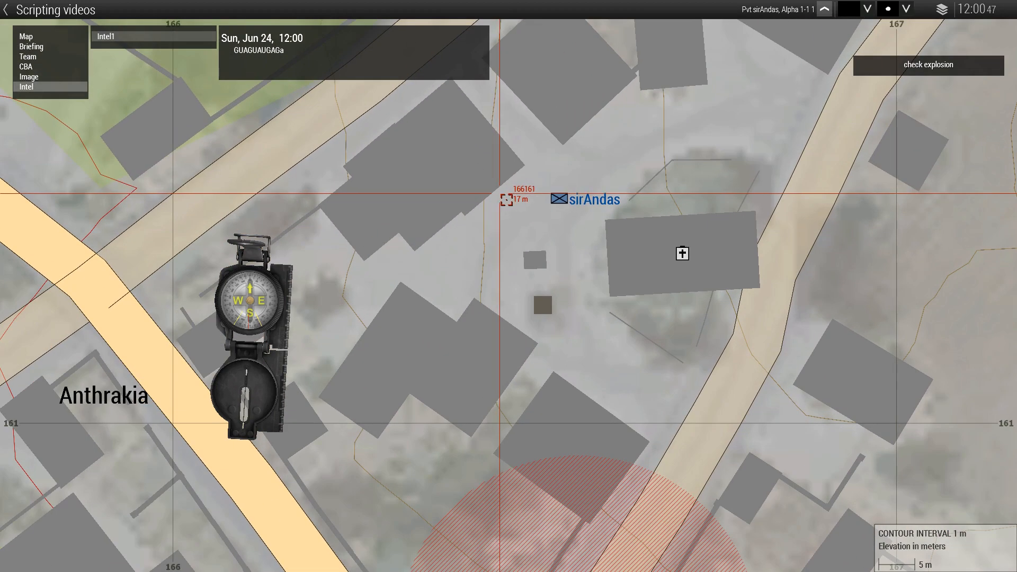
{"action": "left_click", "coordinate": [25, 77]}
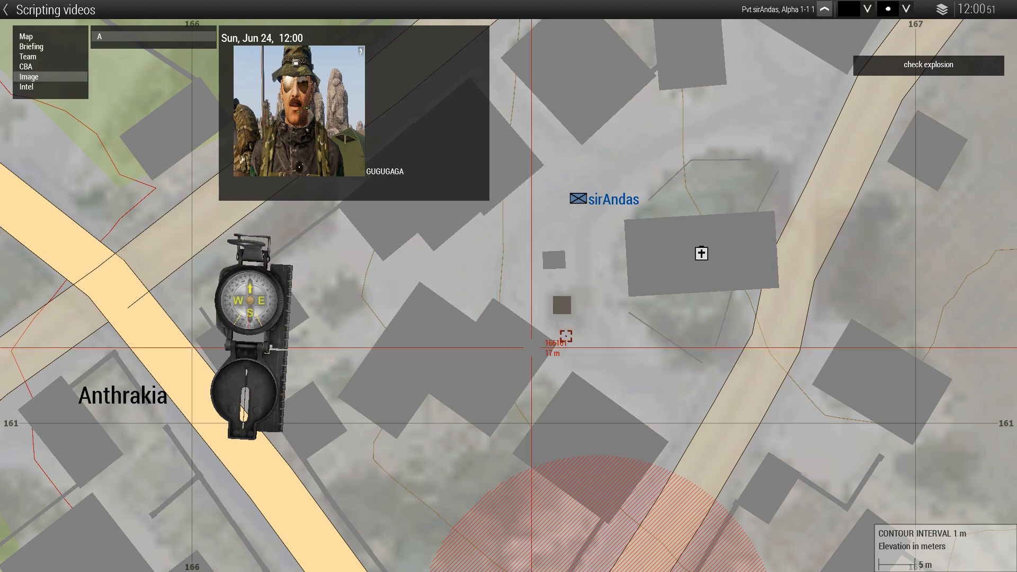
{"action": "scroll", "coordinate": [556, 329], "scroll_direction": "down", "scroll_amount": 2}
{"action": "right_click_drag", "start_coordinate": [499, 325], "coordinate": [497, 212]}
{"action": "scroll", "coordinate": [497, 212], "scroll_direction": "down", "scroll_amount": 3}
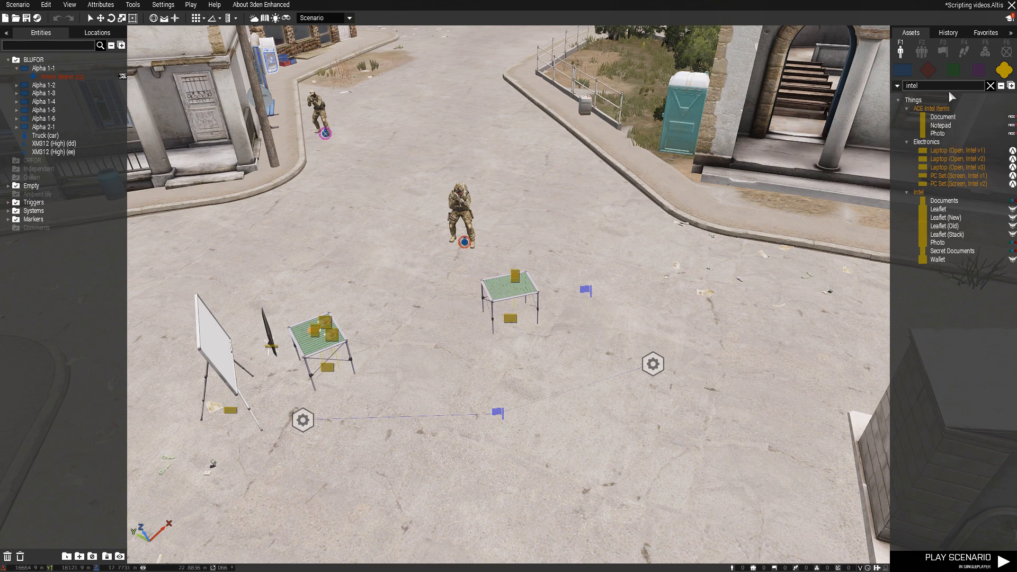
Find the Create Task module by searching for "task" and place it beside the unsynchronized trigger
{"action": "left_click", "coordinate": [990, 85]}
{"action": "key", "text": "F5"}
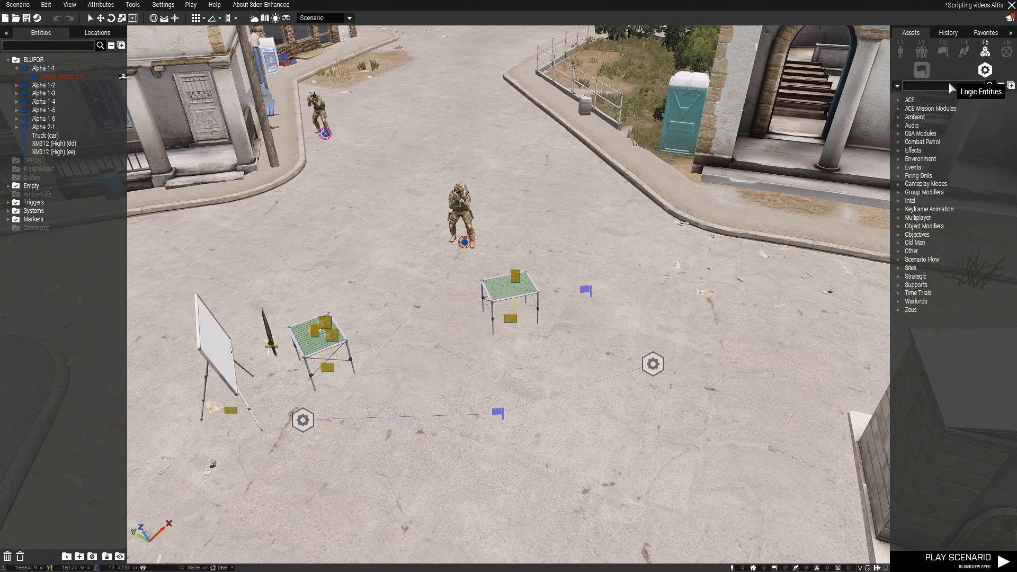
{"action": "left_click", "coordinate": [949, 87]}
{"action": "type", "text": "task"}
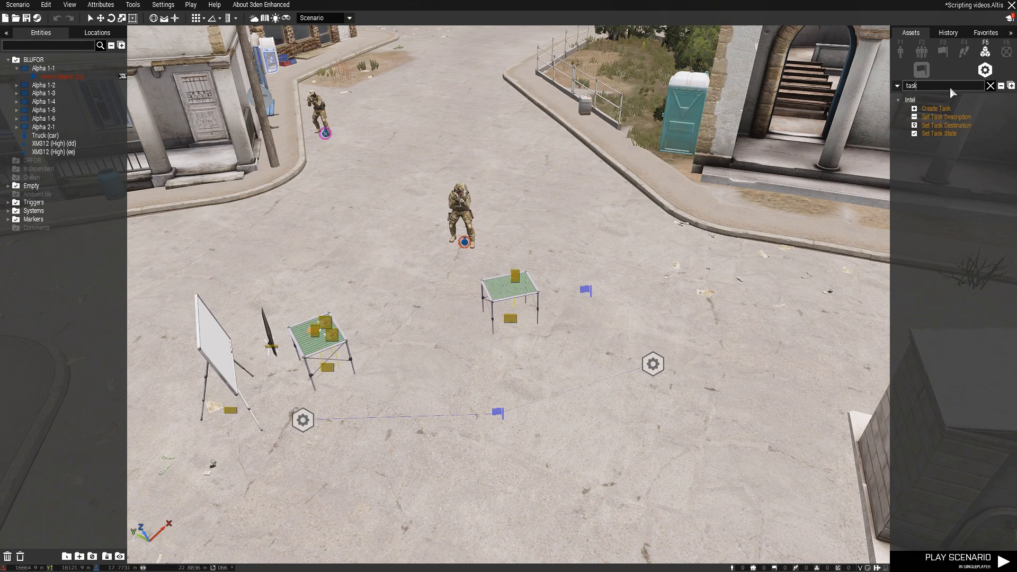
{"action": "left_click", "coordinate": [935, 109]}
{"action": "key", "text": "d"}
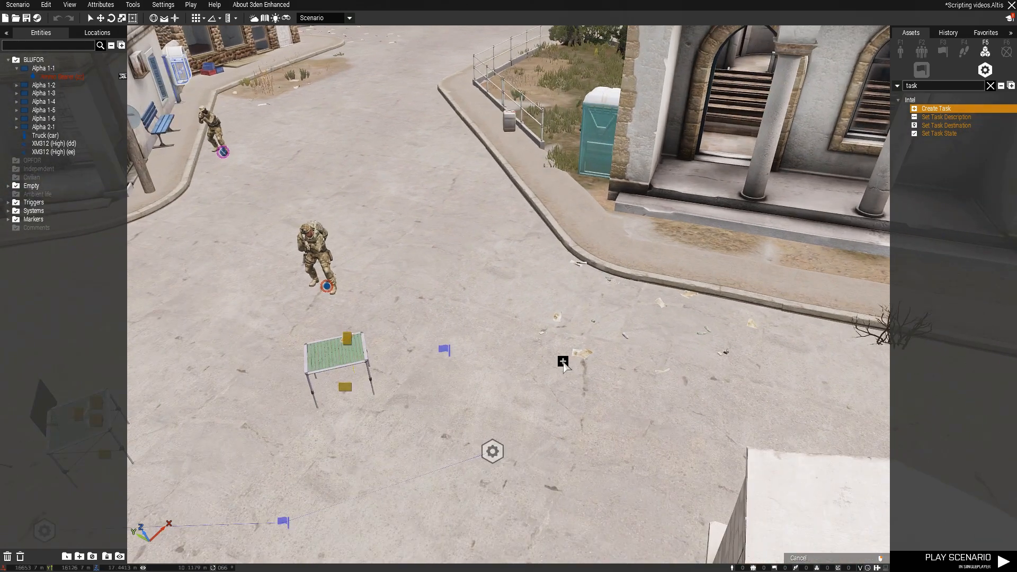
{"action": "scroll", "coordinate": [561, 361], "scroll_direction": "down", "scroll_amount": 5}
{"action": "left_click", "coordinate": [562, 361]}
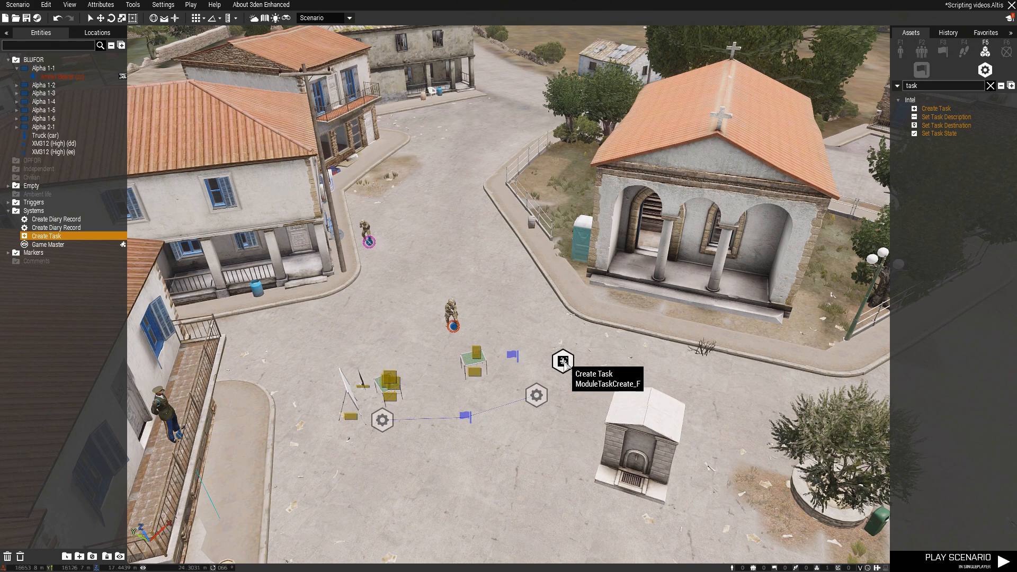
Review the condition and activation code of the trigger beside the Create Task module
{"action": "scroll", "coordinate": [565, 363], "scroll_direction": "up", "scroll_amount": 3}
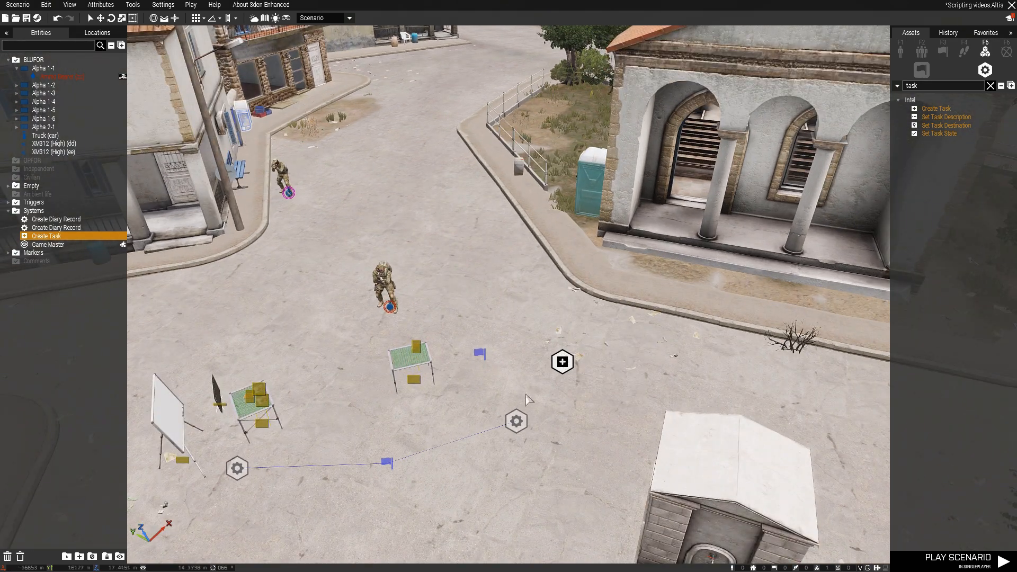
{"action": "double_click", "coordinate": [480, 352]}
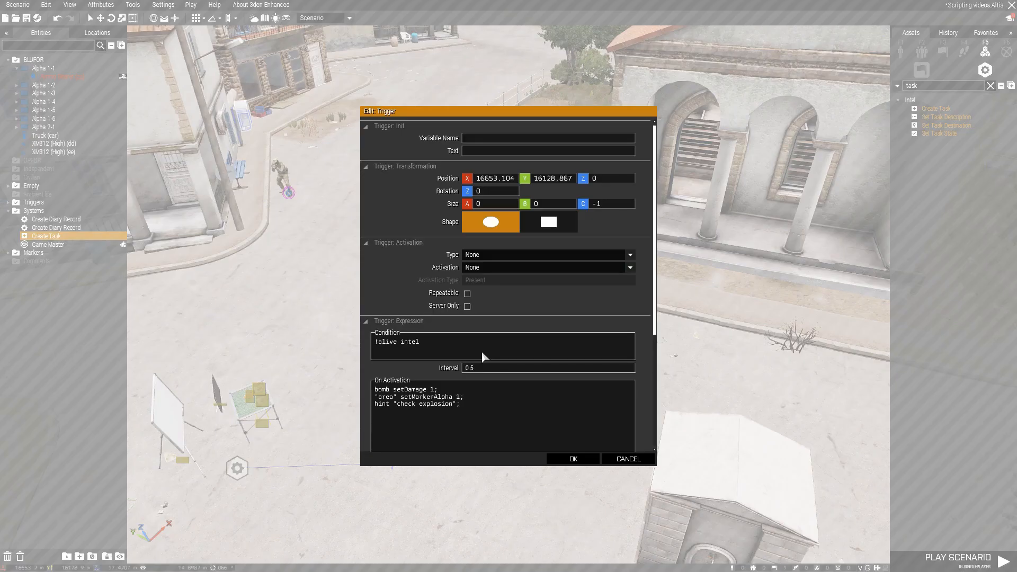
{"action": "left_click", "coordinate": [628, 459]}
Delete the trigger linked to both diary records and synchronize the remaining trigger with the nearest Create Diary Record module
{"action": "left_click", "coordinate": [388, 462]}
{"action": "key", "text": "Delete"}
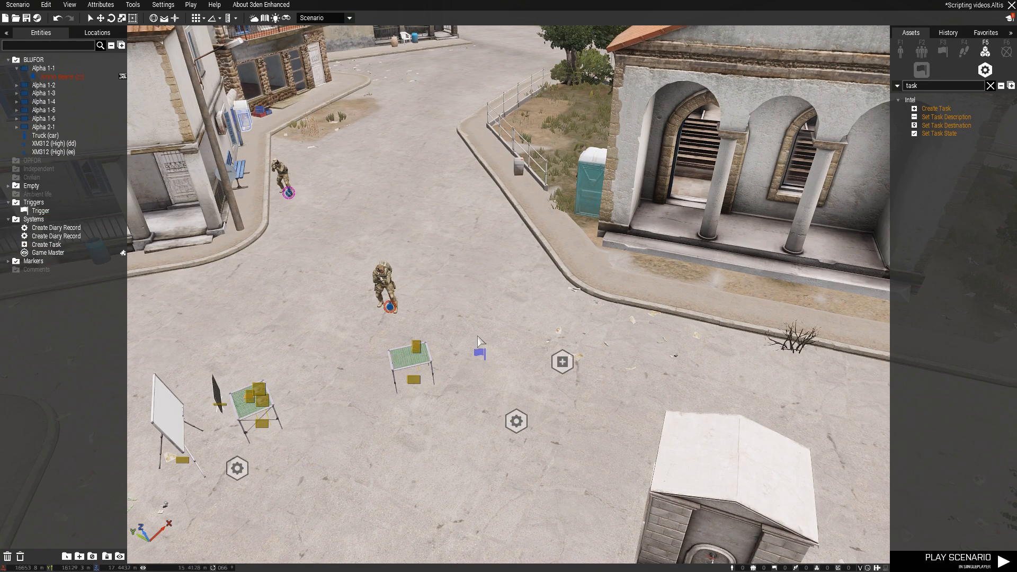
{"action": "right_click", "coordinate": [481, 351]}
{"action": "mouse_move", "coordinate": [508, 354]}
{"action": "left_click", "coordinate": [630, 356]}
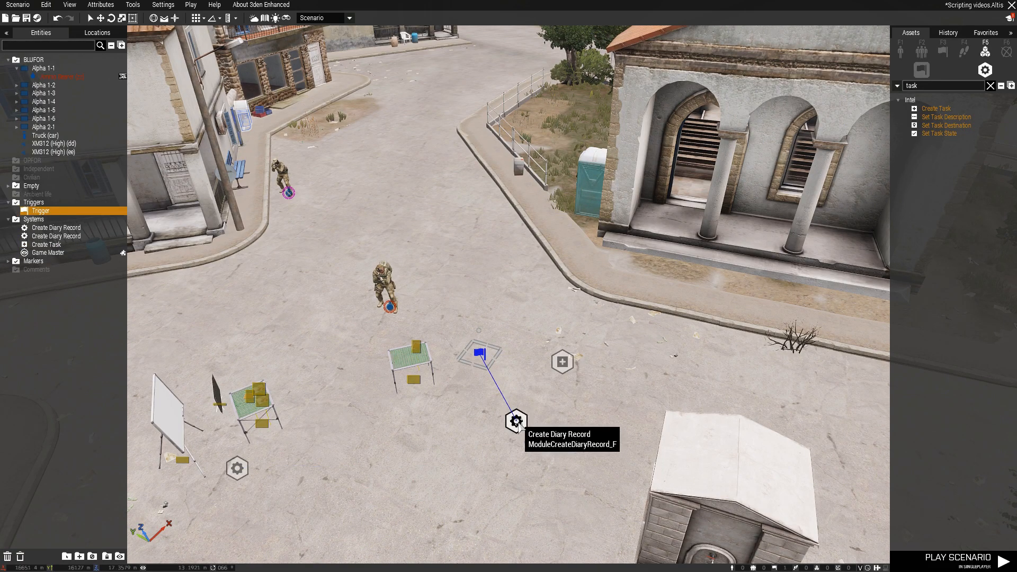
{"action": "double_click", "coordinate": [516, 421]}
Check the attributes of the remaining "!alive intel" trigger and close them
{"action": "left_click", "coordinate": [448, 420]}
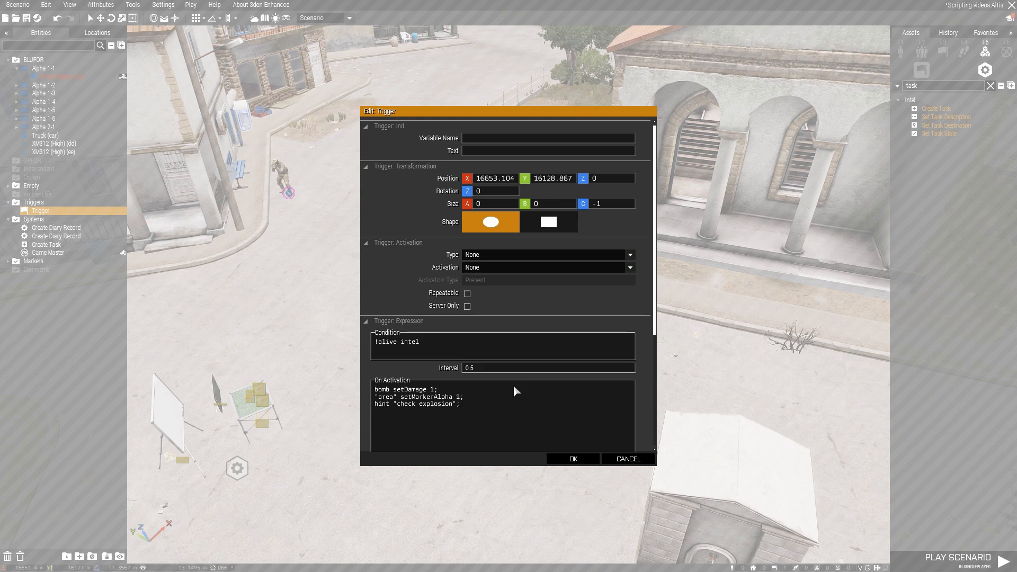
{"action": "scroll", "coordinate": [514, 384], "scroll_direction": "down", "scroll_amount": 3}
{"action": "left_click", "coordinate": [572, 459]}
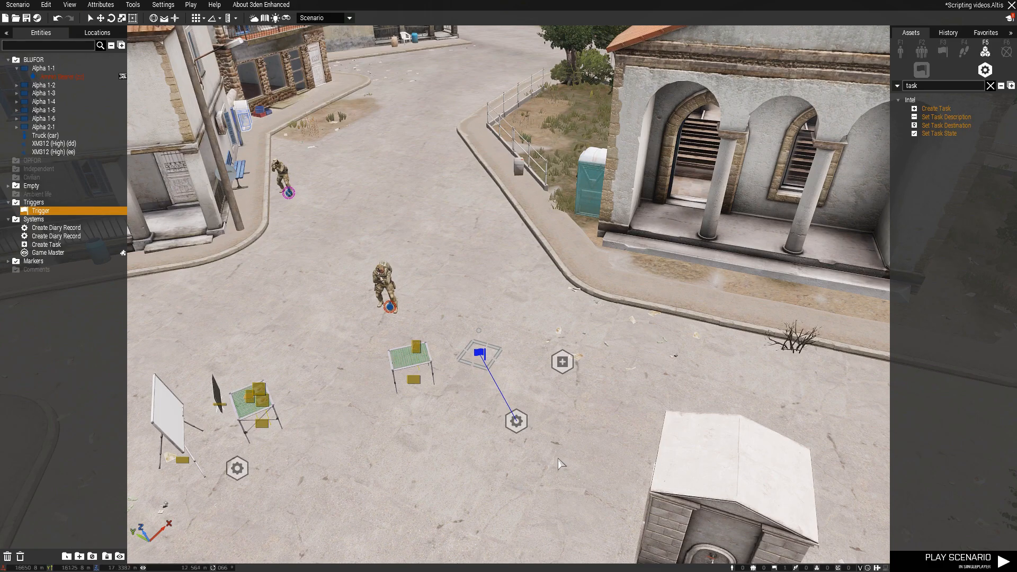
Replace the description of the Intel1 diary record with text saying that an explosion occurred
{"action": "double_click", "coordinate": [517, 422]}
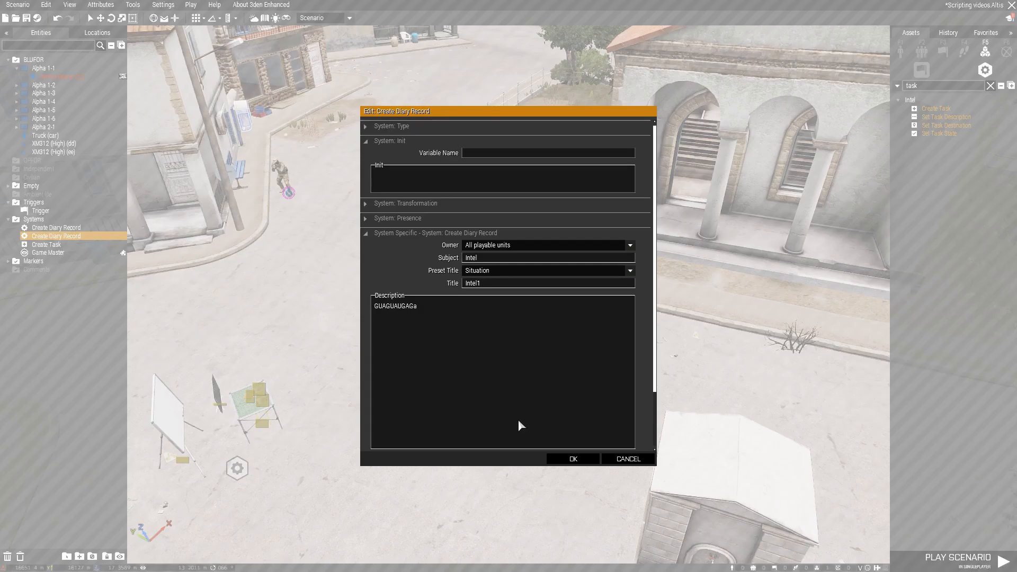
{"action": "left_click_drag", "start_coordinate": [419, 311], "coordinate": [373, 310]}
{"action": "type", "text": "C"}
{"action": "type", "text": "n explo"}
{"action": "type", "text": "sion occured"}
{"action": "type", "text": "  WO"}
{"action": "left_click", "coordinate": [572, 459]}
Synchronize the Create Task module with the "!alive intel" trigger
{"action": "mouse_move", "coordinate": [559, 356]}
{"action": "left_mouse_down"}
{"action": "mouse_move", "coordinate": [554, 344]}
{"action": "mouse_move", "coordinate": [528, 343]}
{"action": "mouse_move", "coordinate": [561, 349]}
{"action": "left_mouse_up"}
{"action": "right_click", "coordinate": [560, 354]}
{"action": "left_click", "coordinate": [752, 365]}
{"action": "left_click", "coordinate": [482, 355]}
Set the Create Task module's owner to All playable units, task ID to 1 and title to "Check out big boom"
{"action": "double_click", "coordinate": [561, 351]}
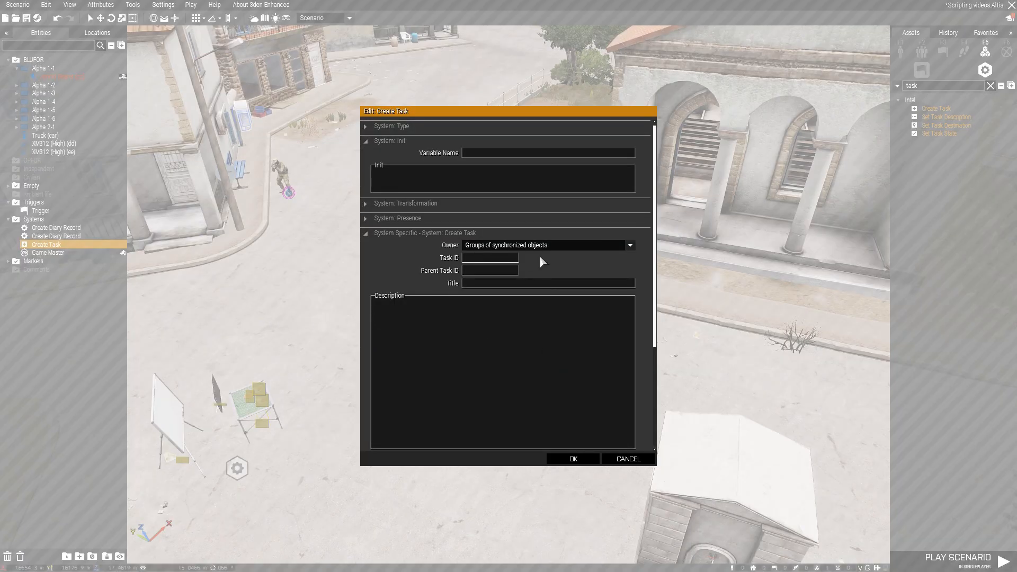
{"action": "left_click", "coordinate": [502, 245]}
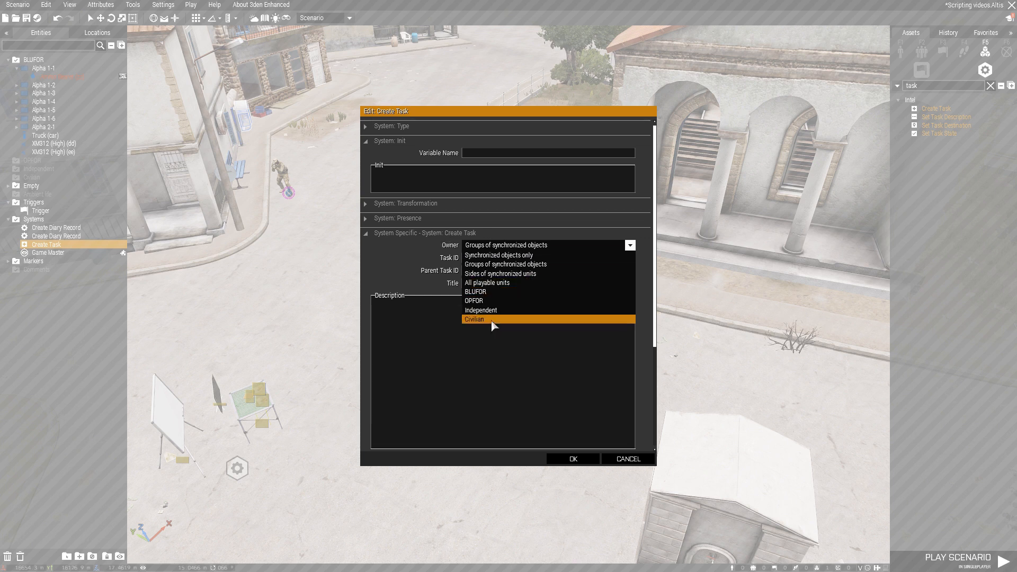
{"action": "left_click", "coordinate": [500, 282]}
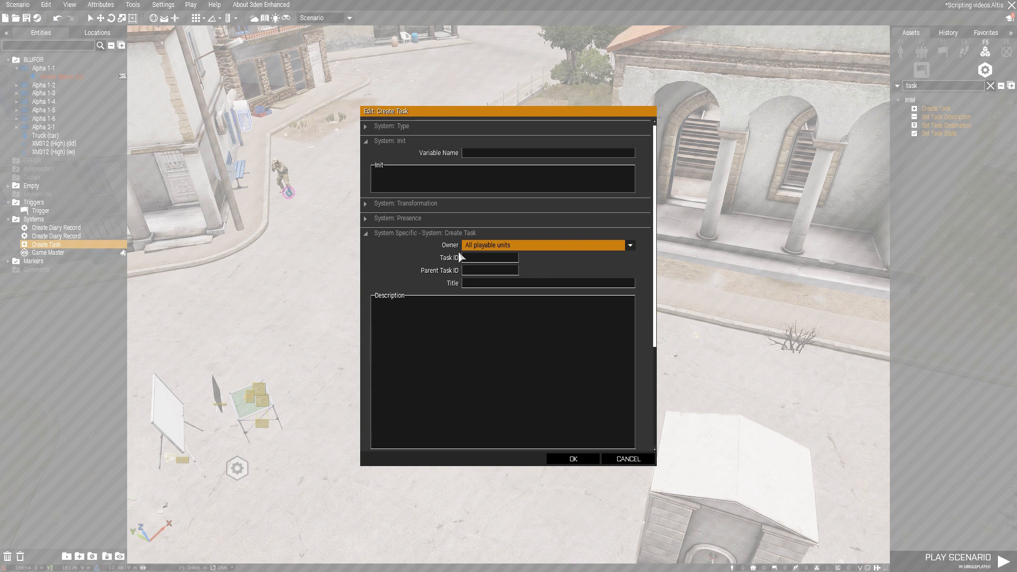
{"action": "left_click", "coordinate": [468, 264]}
{"action": "type", "text": "1"}
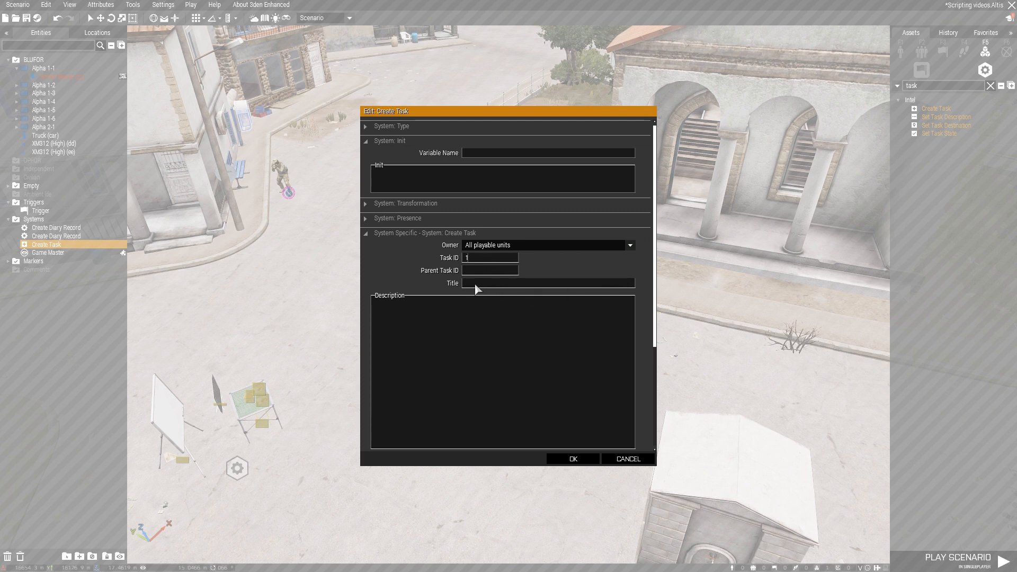
{"action": "type", "text": "Check out big boom"}
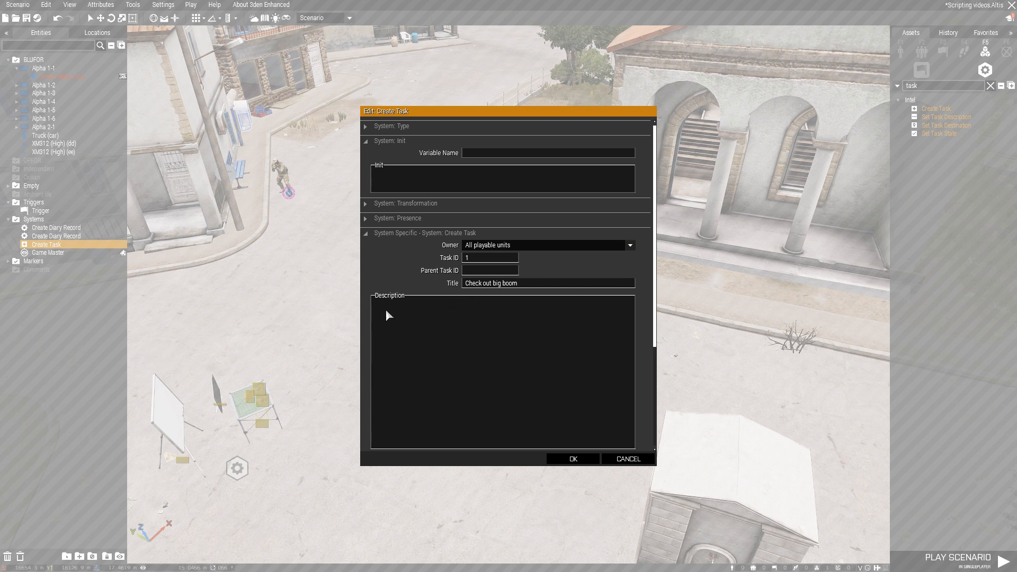
Enter the task description "A big boom happened. What was it?" with Module position as the destination, and accept the attributes
{"action": "left_click", "coordinate": [387, 311]}
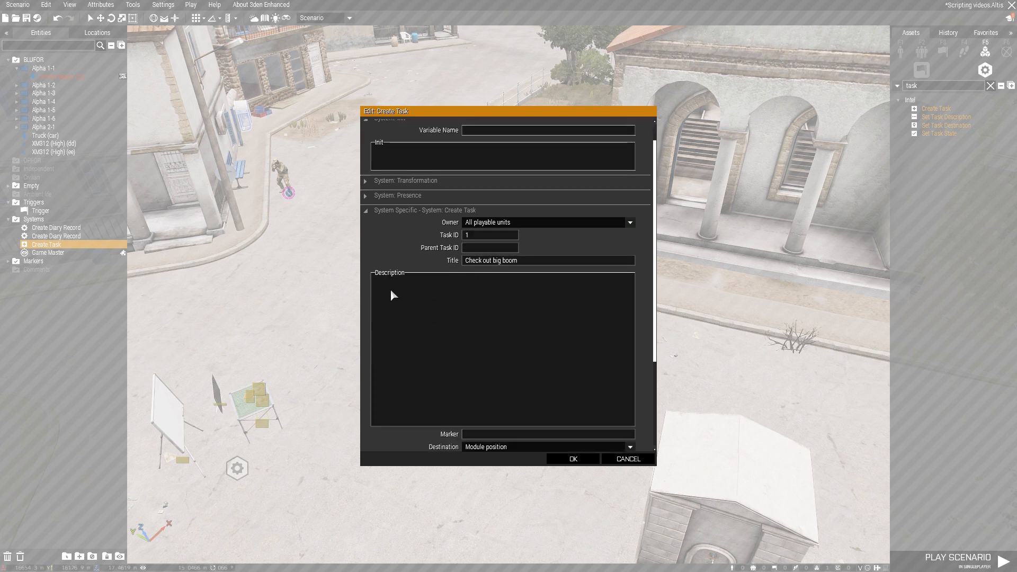
{"action": "type", "text": "A big boom happened. What was it?"}
{"action": "scroll", "coordinate": [387, 292], "scroll_direction": "down", "scroll_amount": 3}
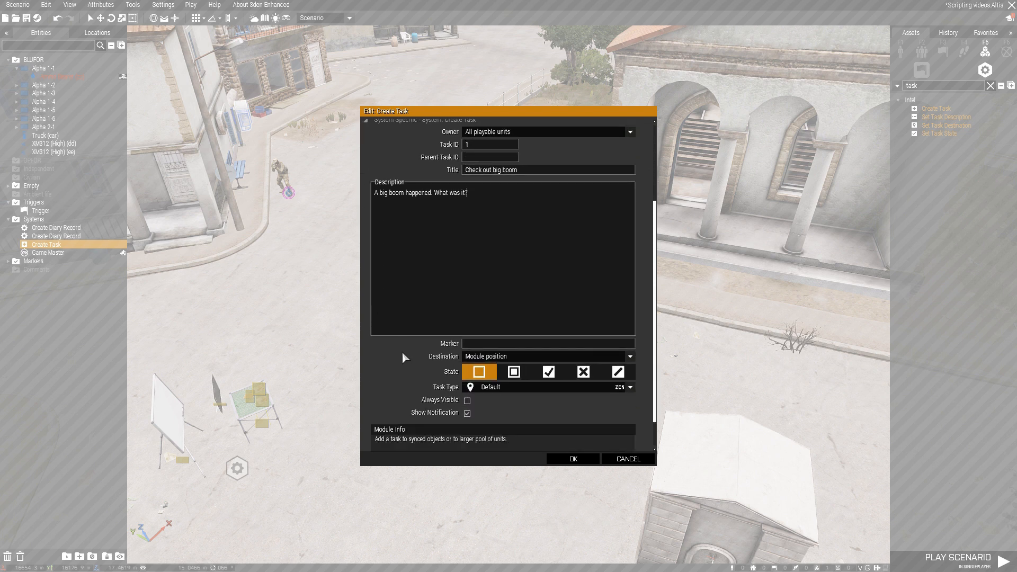
{"action": "scroll", "coordinate": [404, 358], "scroll_direction": "down", "scroll_amount": 1}
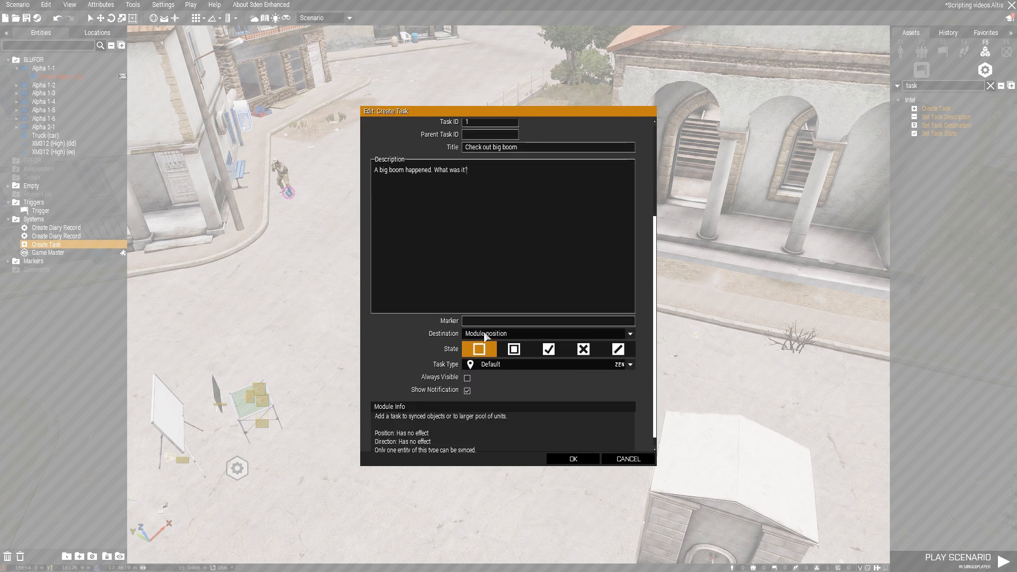
{"action": "left_click", "coordinate": [485, 335]}
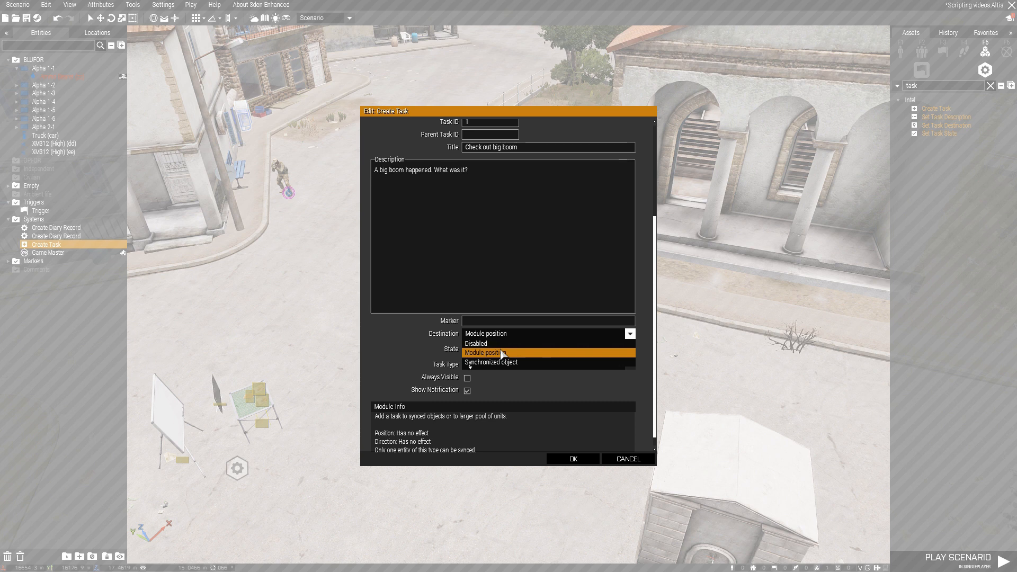
{"action": "left_click", "coordinate": [502, 354]}
{"action": "left_click", "coordinate": [571, 458]}
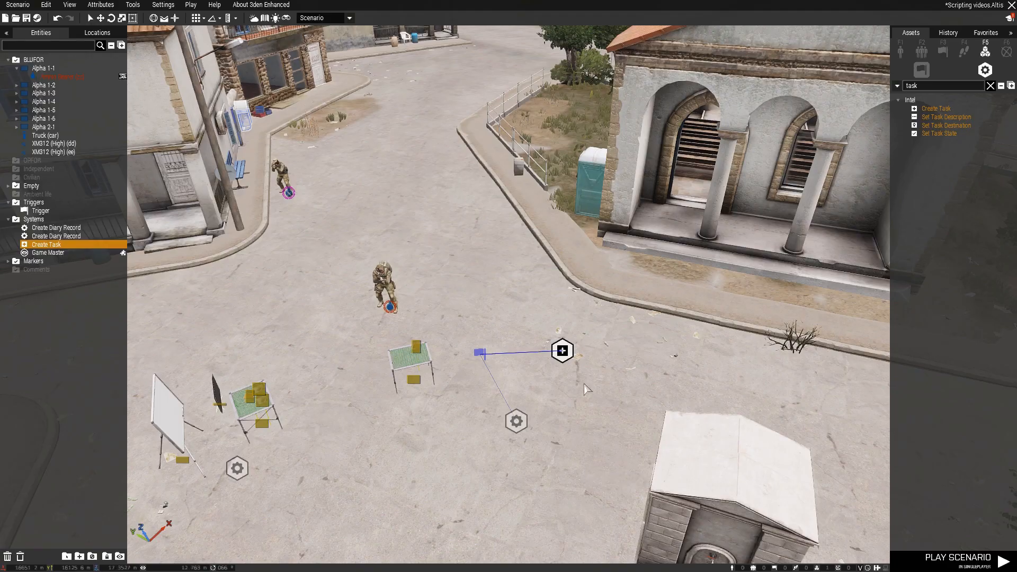
Move the Create Task module out of the square onto the road between the houses
{"action": "key", "text": "d"}
{"action": "left_click_drag", "start_coordinate": [569, 349], "coordinate": [661, 408]}
{"action": "scroll", "coordinate": [524, 376], "scroll_direction": "down", "scroll_amount": 4}
{"action": "key", "text": "d"}
{"action": "key", "text": "s"}
{"action": "scroll", "coordinate": [666, 406], "scroll_direction": "up", "scroll_amount": 4}
{"action": "left_click", "coordinate": [630, 384]}
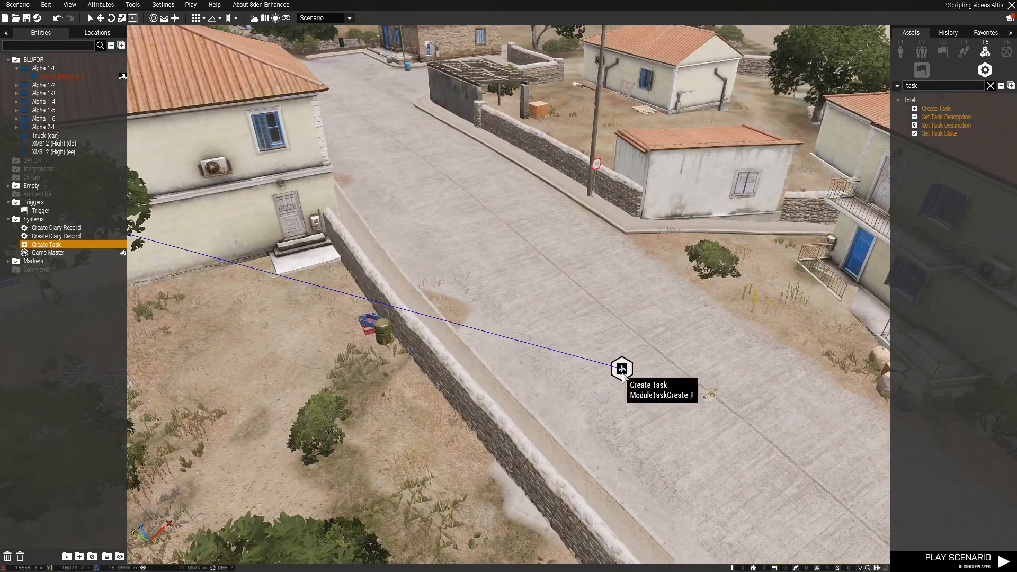
{"action": "key", "text": "d"}
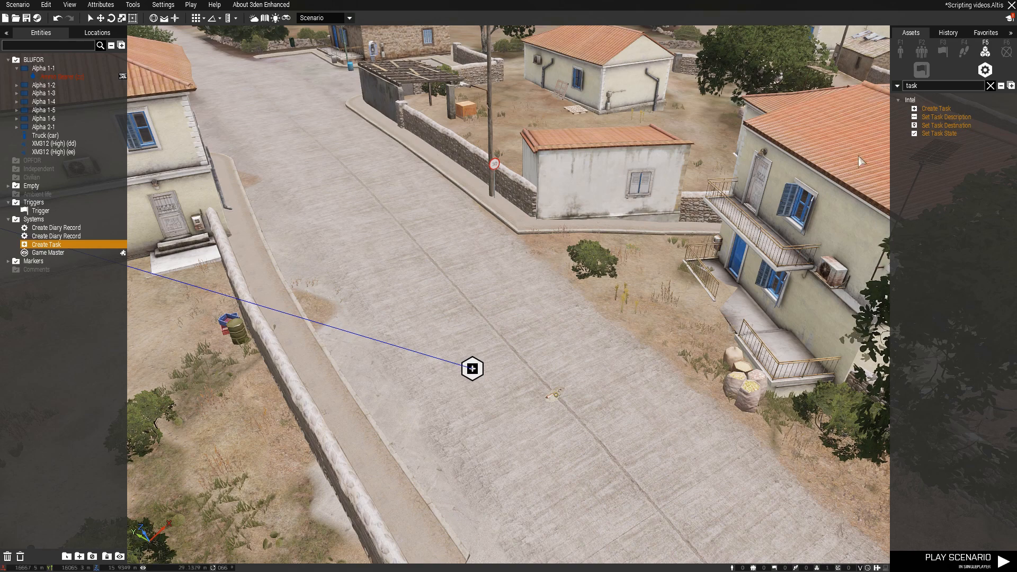
Find the Helipad (Invisible) object and place one on the road beside the Create Task module
{"action": "left_click", "coordinate": [990, 85]}
{"action": "left_click", "coordinate": [901, 51]}
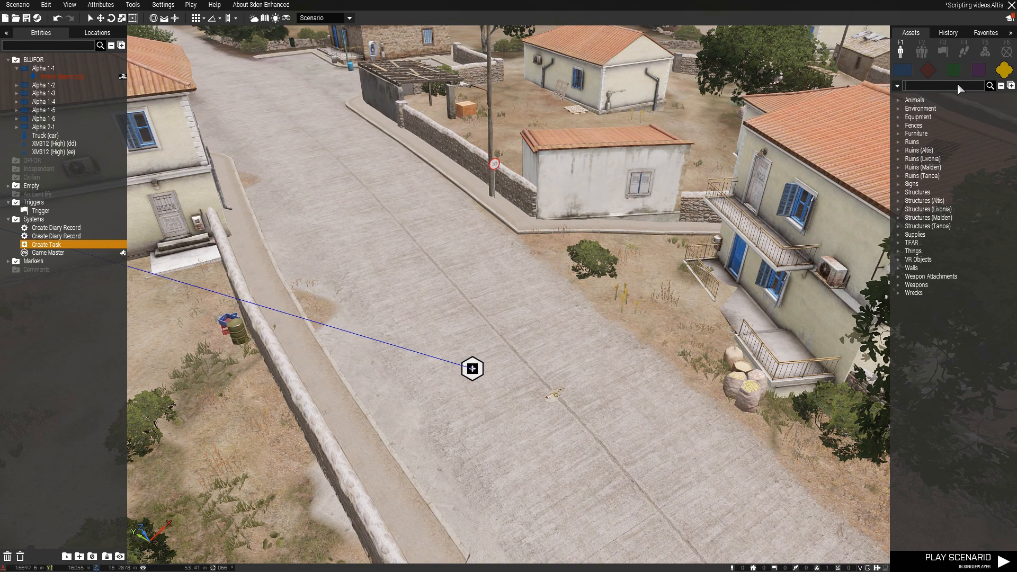
{"action": "left_click", "coordinate": [958, 85]}
{"action": "type", "text": "invisib"}
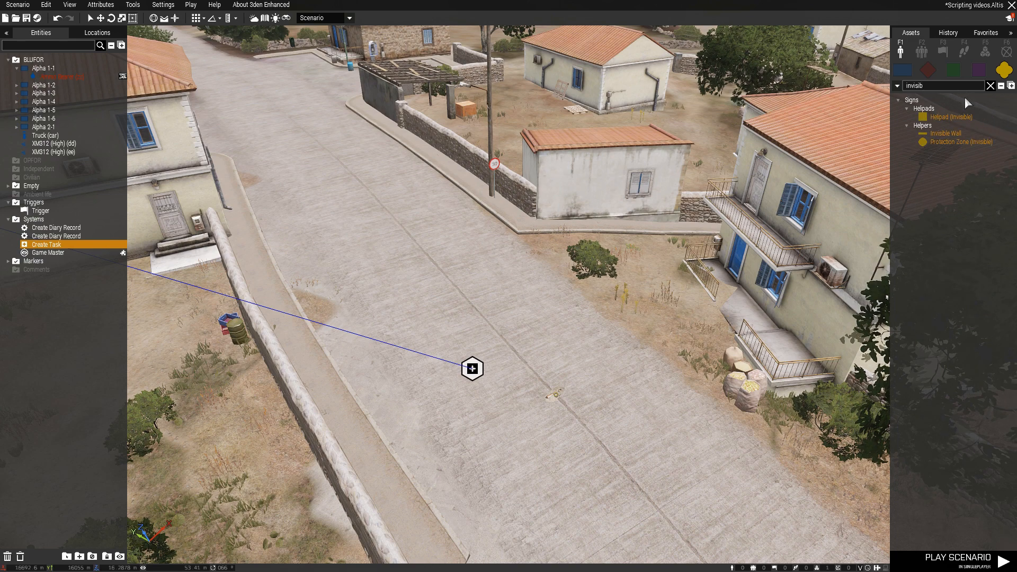
{"action": "left_click", "coordinate": [951, 117]}
{"action": "left_click", "coordinate": [523, 376]}
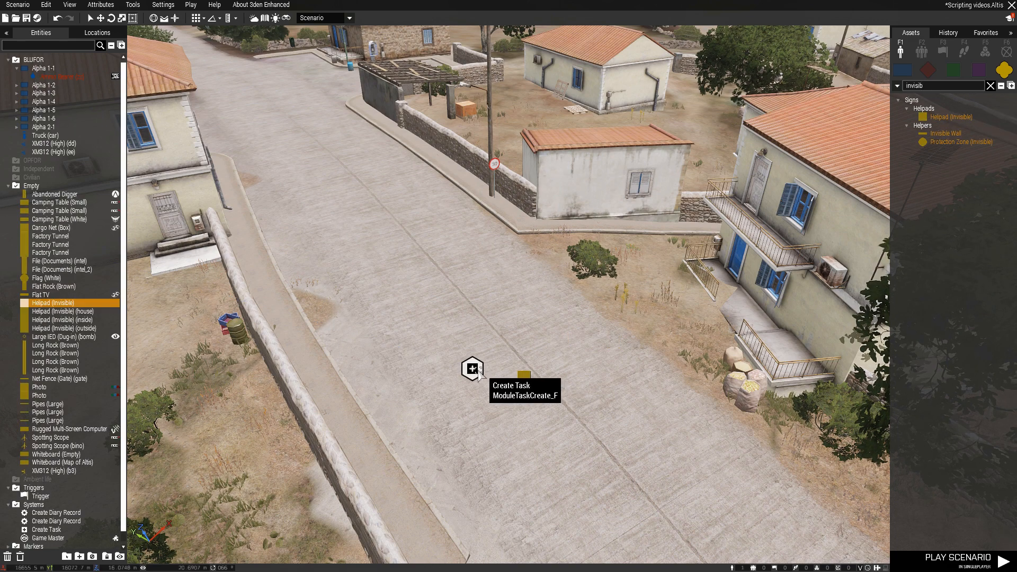
Shift the Create Task module slightly up the road and synchronize it with the invisible helipad
{"action": "left_click_drag", "start_coordinate": [478, 370], "coordinate": [444, 316]}
{"action": "right_click", "coordinate": [444, 317]}
{"action": "left_click", "coordinate": [585, 324]}
{"action": "left_click", "coordinate": [522, 375]}
Set the task's destination to Synchronized object, its state to Assigned and its task type to Destroy, and accept the attributes
{"action": "double_click", "coordinate": [444, 317]}
{"action": "scroll", "coordinate": [546, 328], "scroll_direction": "down", "scroll_amount": 5}
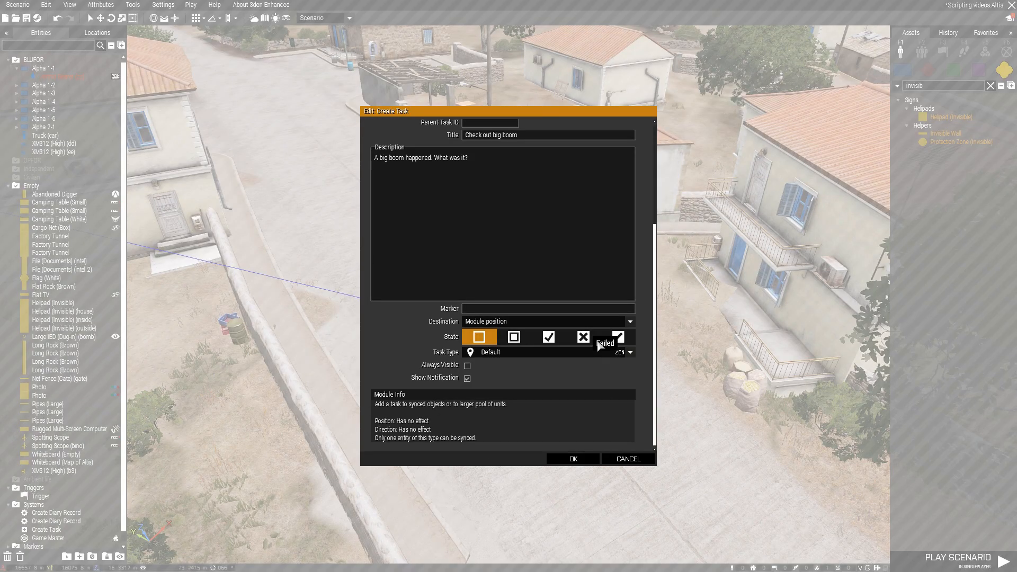
{"action": "left_click", "coordinate": [488, 322]}
{"action": "left_click", "coordinate": [516, 348]}
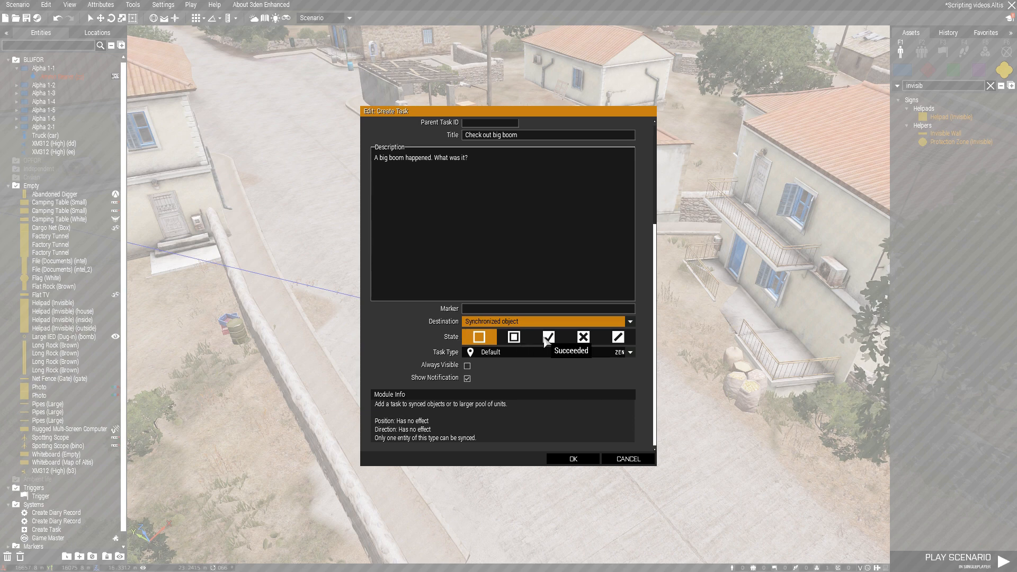
{"action": "left_click", "coordinate": [506, 339]}
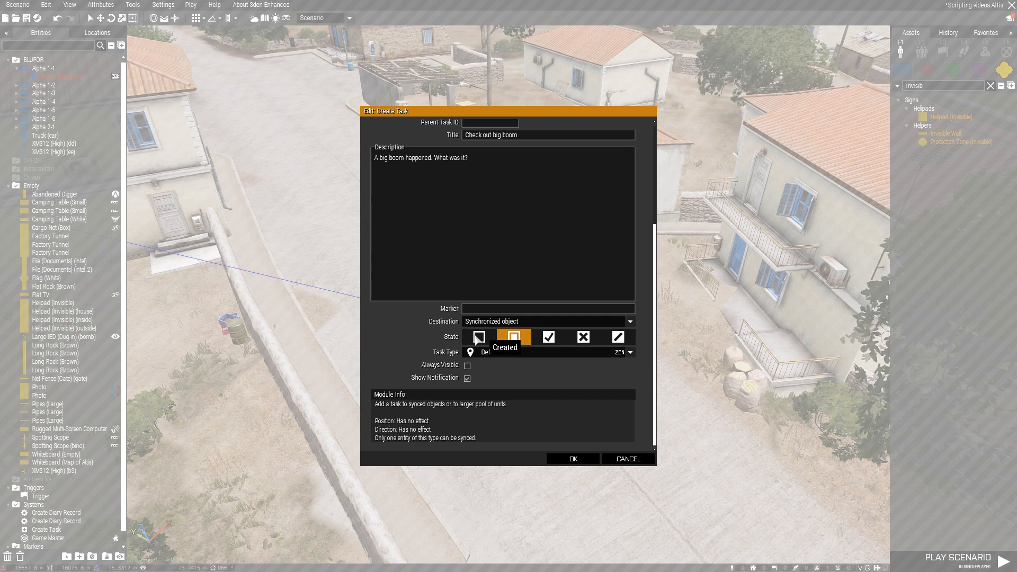
{"action": "left_click", "coordinate": [477, 337]}
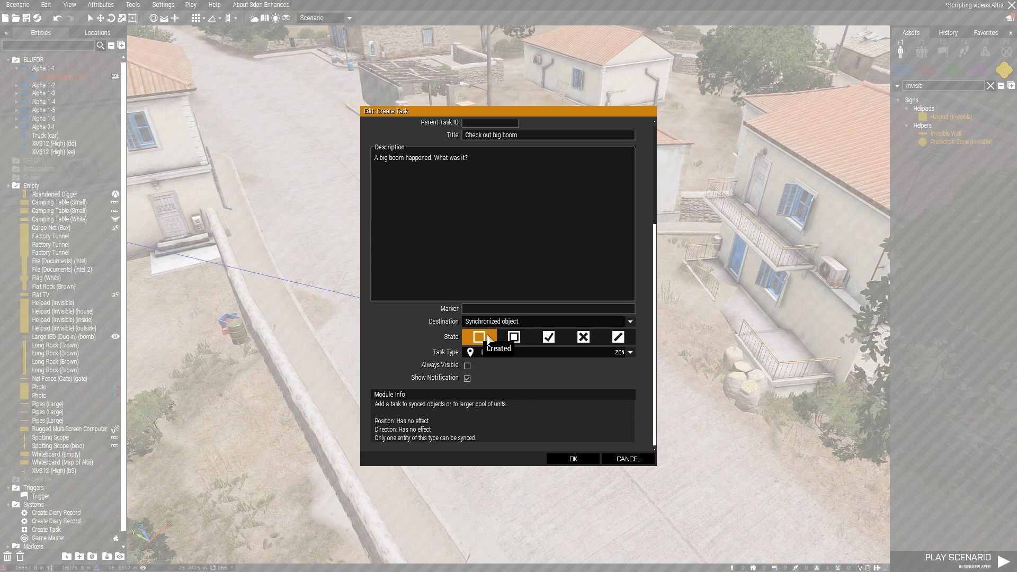
{"action": "left_click", "coordinate": [508, 354]}
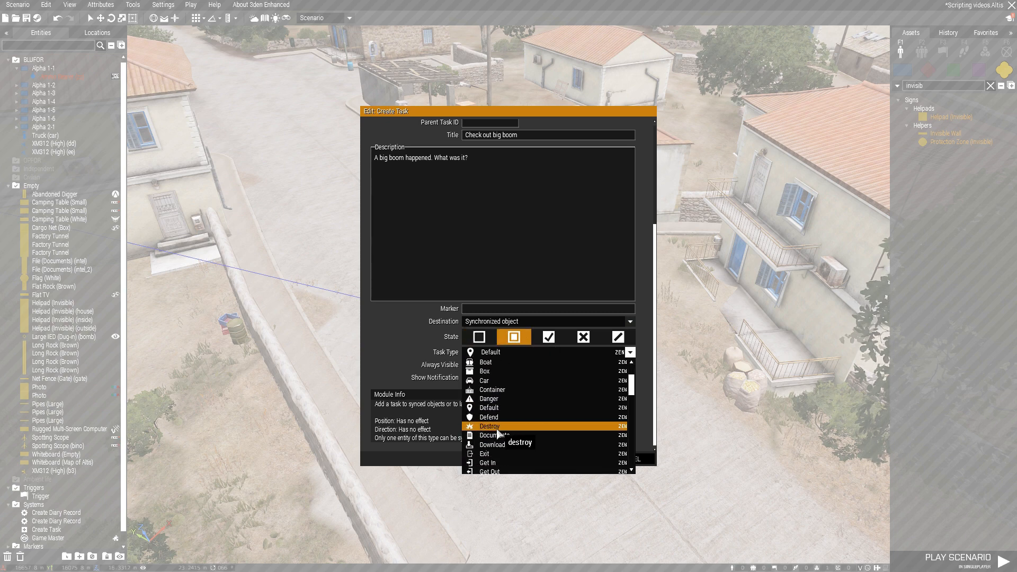
{"action": "left_click", "coordinate": [497, 429]}
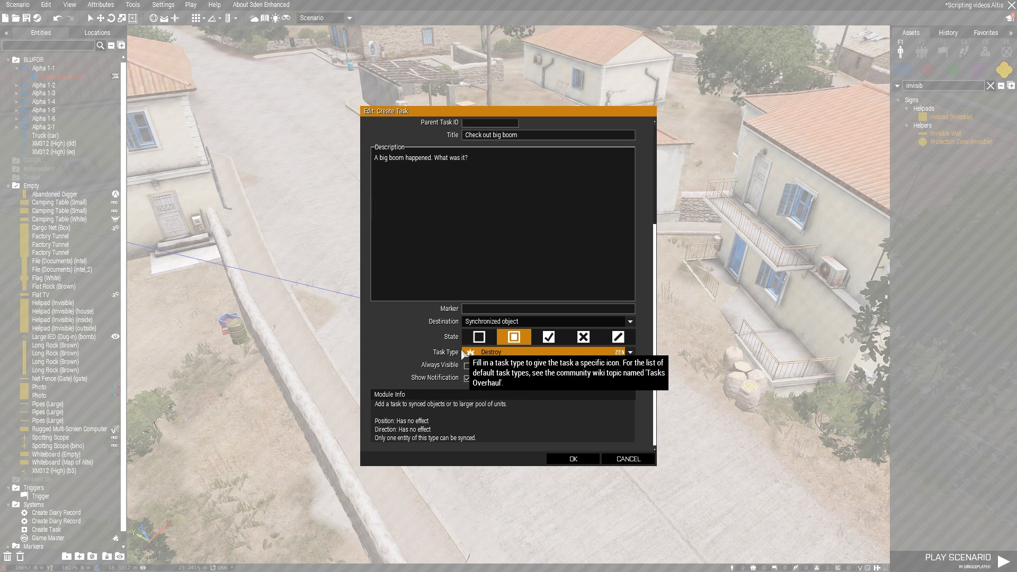
{"action": "left_click", "coordinate": [554, 459]}
Examine the diary record modules in the square and the Create Task module with its helipad on the road
{"action": "scroll", "coordinate": [460, 422], "scroll_direction": "down", "scroll_amount": 5}
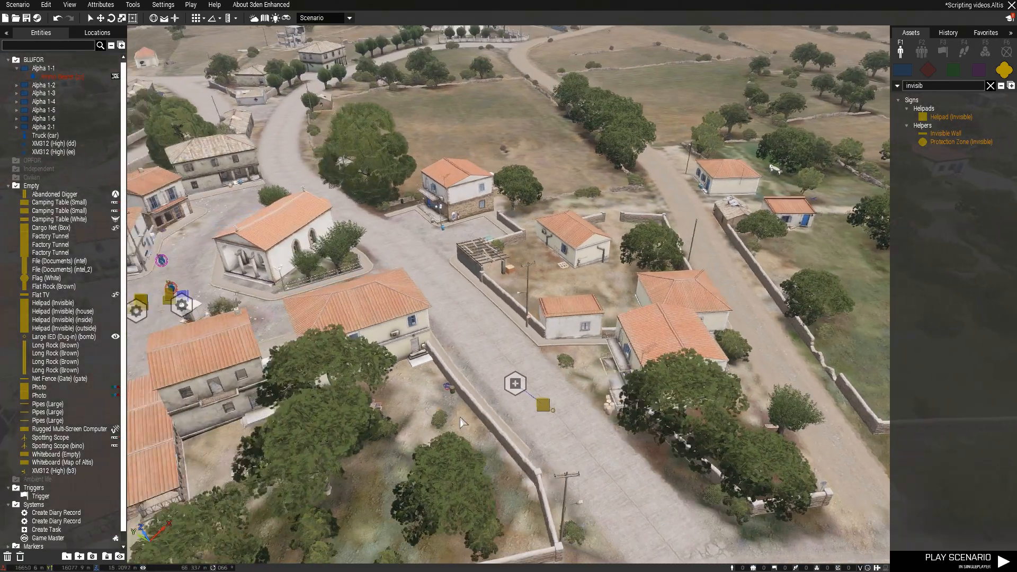
{"action": "key", "text": "a"}
{"action": "key", "text": "d"}
{"action": "scroll", "coordinate": [297, 335], "scroll_direction": "up", "scroll_amount": 3}
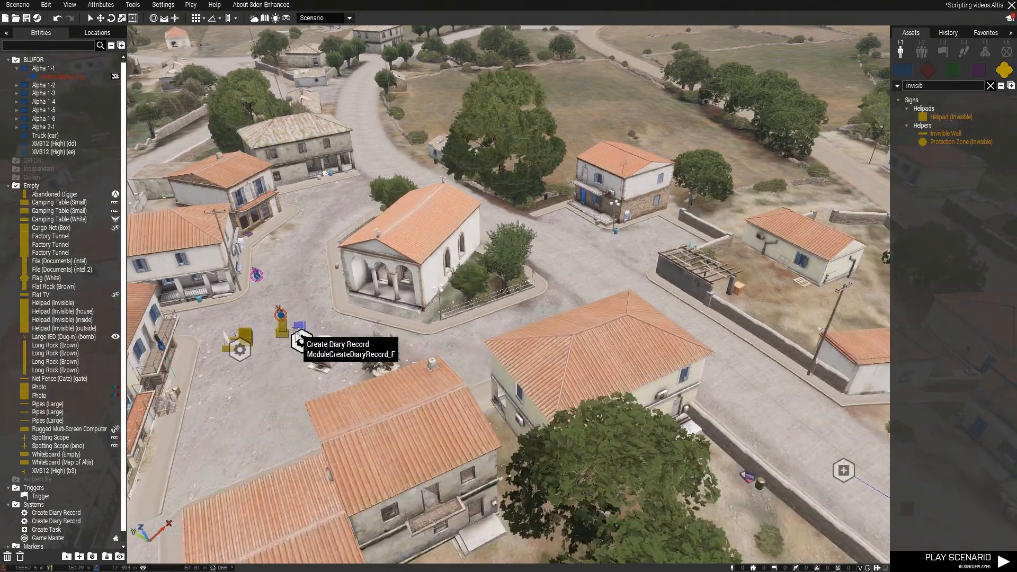
{"action": "scroll", "coordinate": [298, 336], "scroll_direction": "up", "scroll_amount": 2}
{"action": "scroll", "coordinate": [339, 356], "scroll_direction": "down", "scroll_amount": 2}
{"action": "key", "text": "d"}
{"action": "key", "text": "s"}
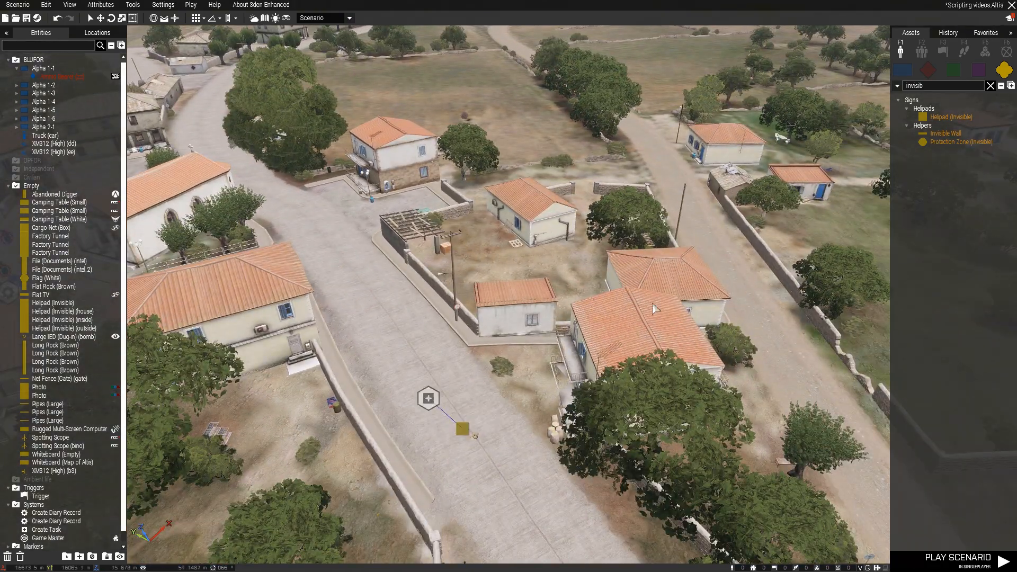
{"action": "key", "text": "a"}
{"action": "key", "text": "s"}
Place a Trigger (10x10x10 m) on the road between the Create Task module and the invisible helipad
{"action": "left_click", "coordinate": [991, 86]}
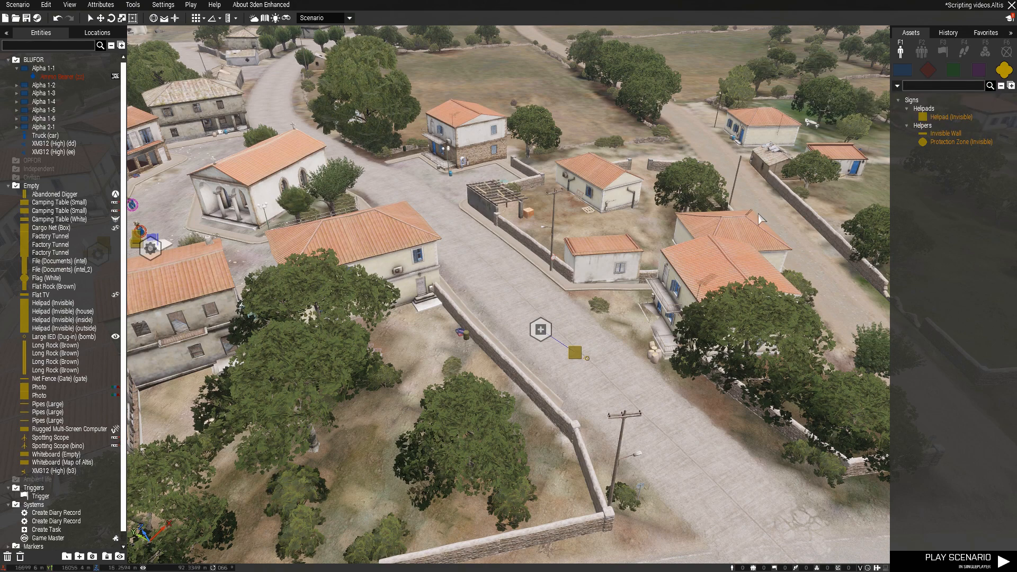
{"action": "left_click", "coordinate": [943, 52]}
{"action": "left_click", "coordinate": [936, 126]}
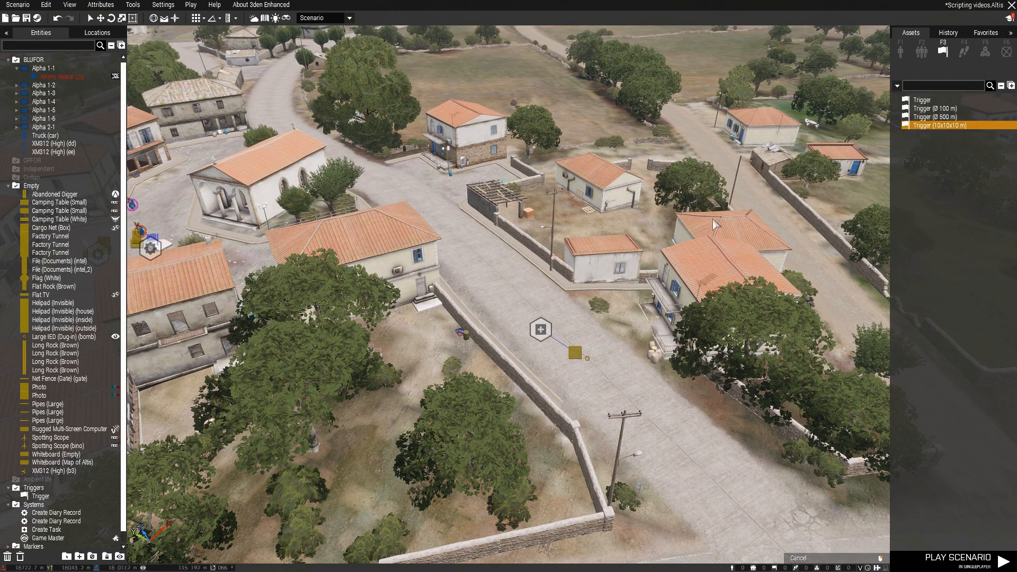
{"action": "left_click", "coordinate": [563, 339]}
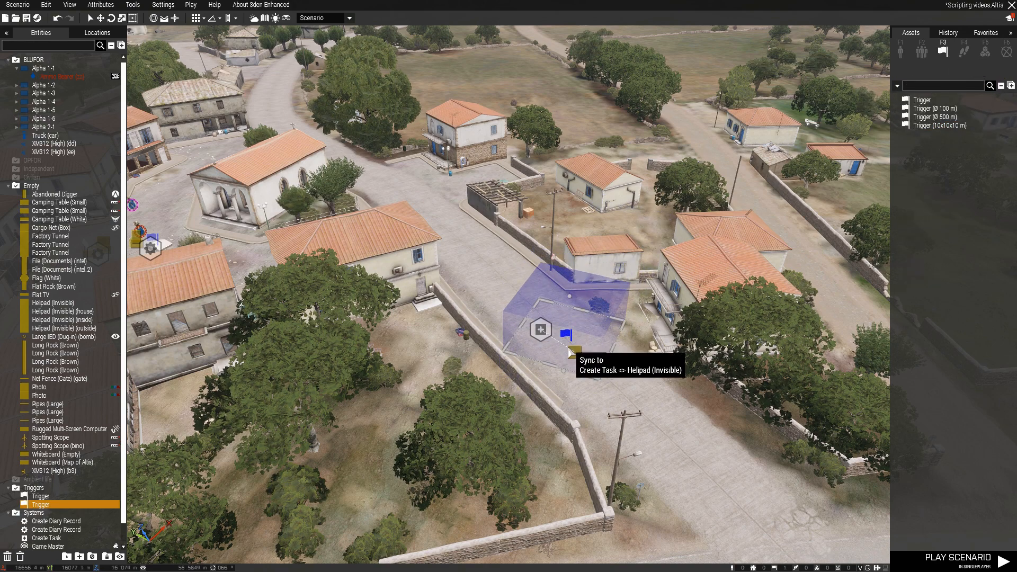
Enlarge the new trigger's area to about 10.8 by 13.8 and centre it on the road around the task location
{"action": "left_click_drag", "start_coordinate": [439, 301], "coordinate": [417, 306]}
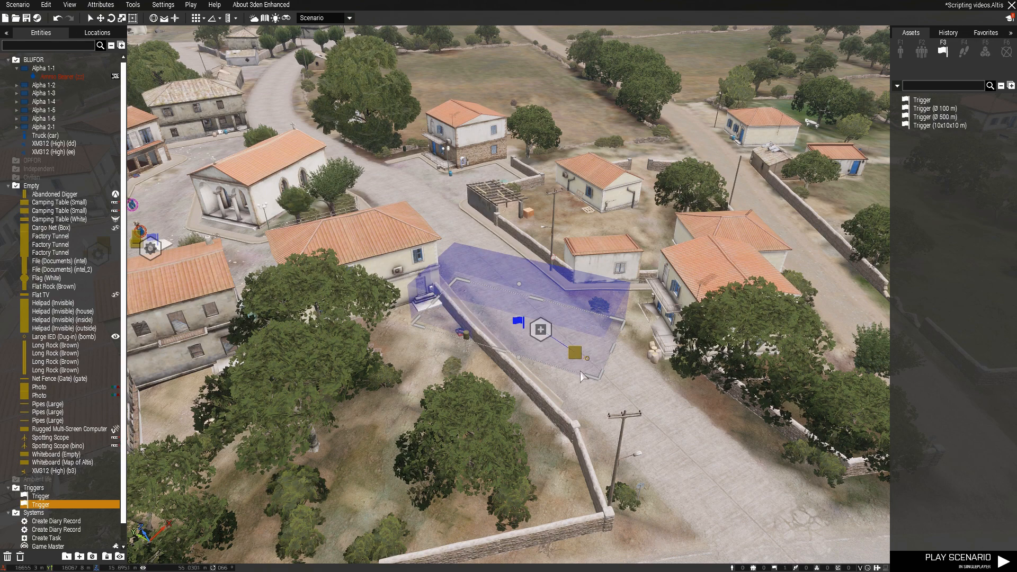
{"action": "left_click_drag", "start_coordinate": [496, 349], "coordinate": [484, 442]}
{"action": "left_click_drag", "start_coordinate": [602, 383], "coordinate": [668, 412]}
{"action": "left_click_drag", "start_coordinate": [528, 371], "coordinate": [544, 355]}
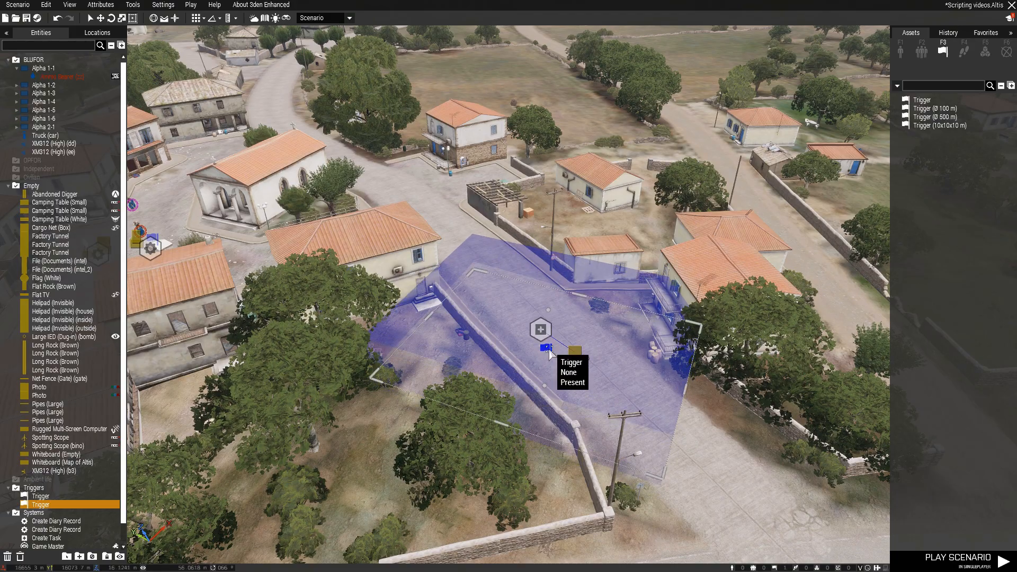
Set the new trigger's activation to Any Player, accept it, and check its condition
{"action": "double_click", "coordinate": [545, 354]}
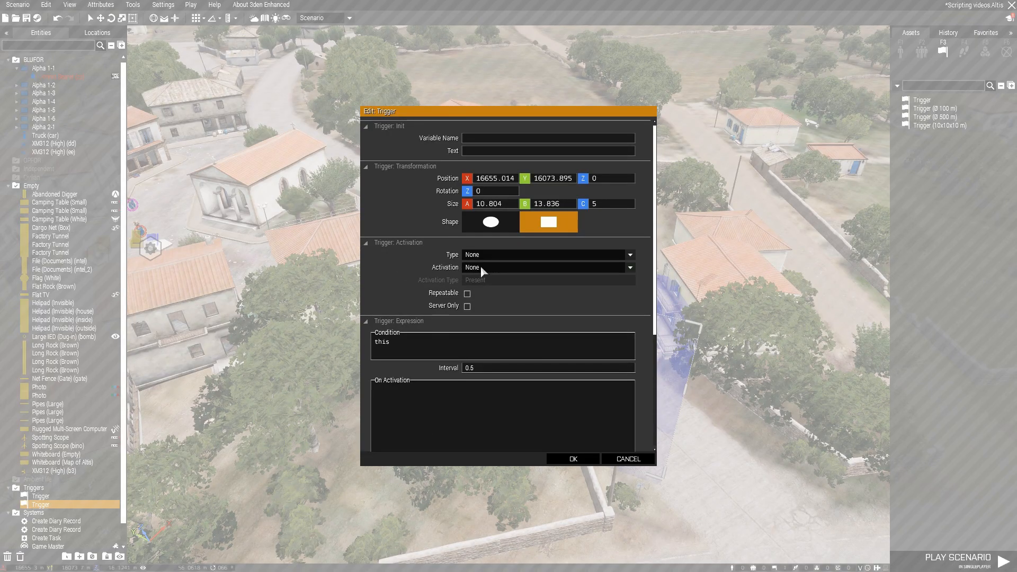
{"action": "left_click", "coordinate": [482, 267]}
{"action": "left_click", "coordinate": [493, 288]}
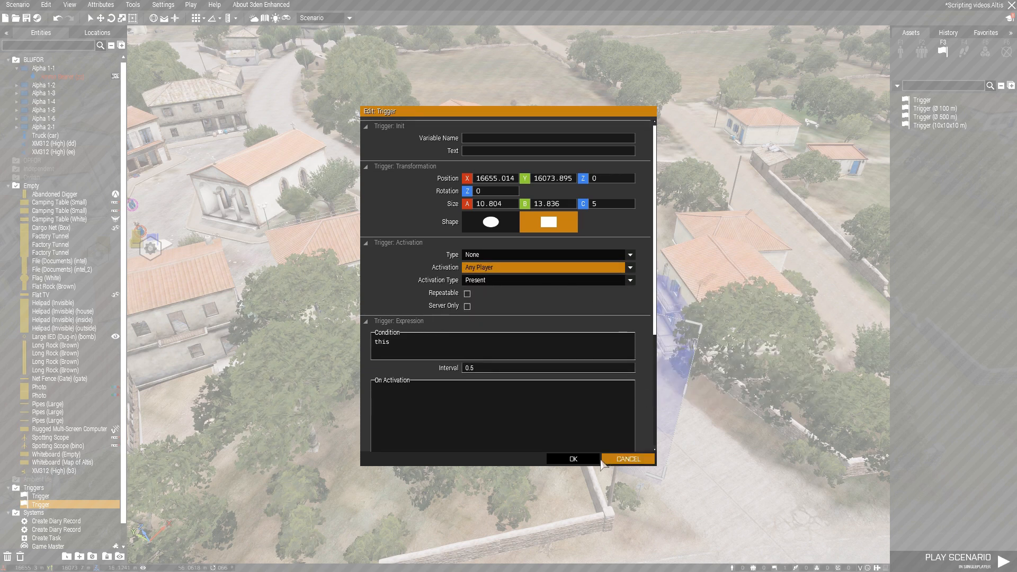
{"action": "left_click", "coordinate": [573, 459]}
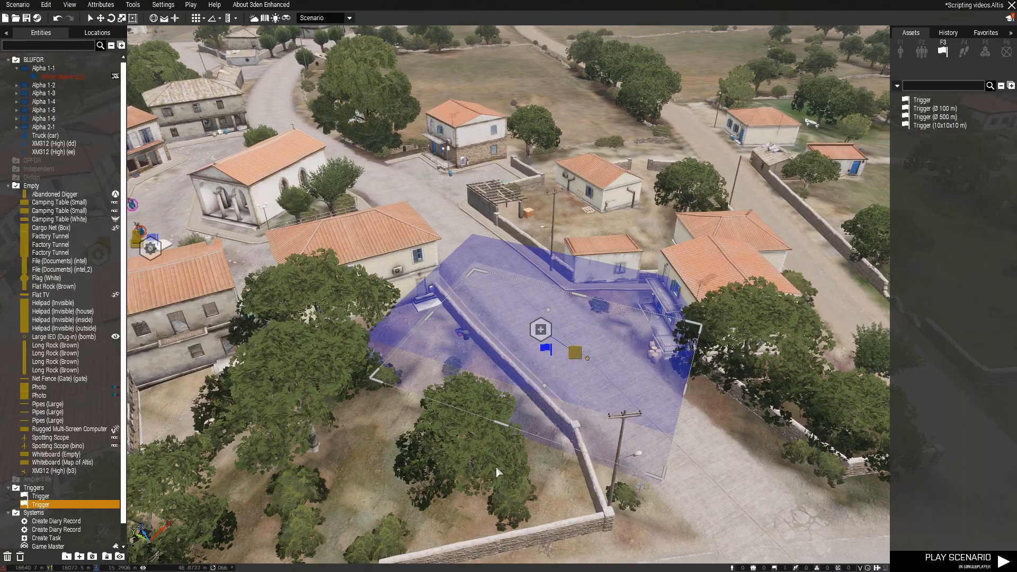
{"action": "double_click", "coordinate": [544, 351]}
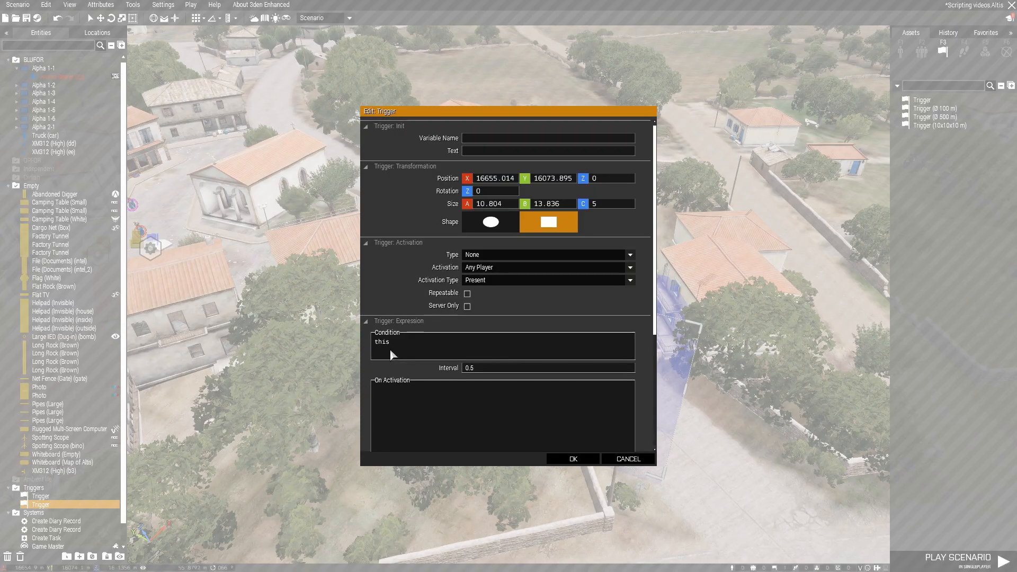
{"action": "left_click", "coordinate": [573, 458]}
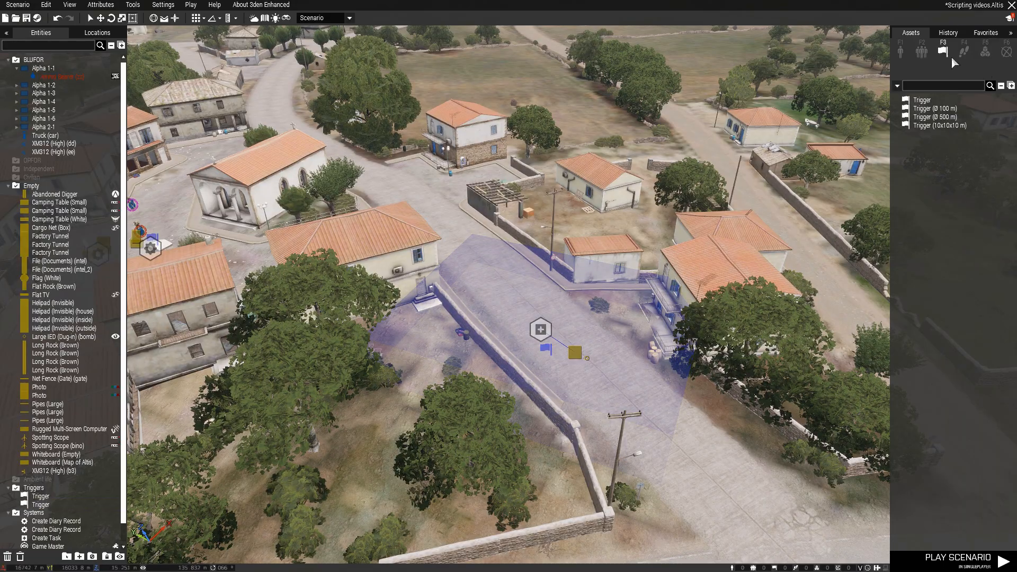
Find the task modules and place a Set Task State module on the road just beyond the new trigger's area
{"action": "left_click", "coordinate": [985, 51]}
{"action": "type", "text": "task"}
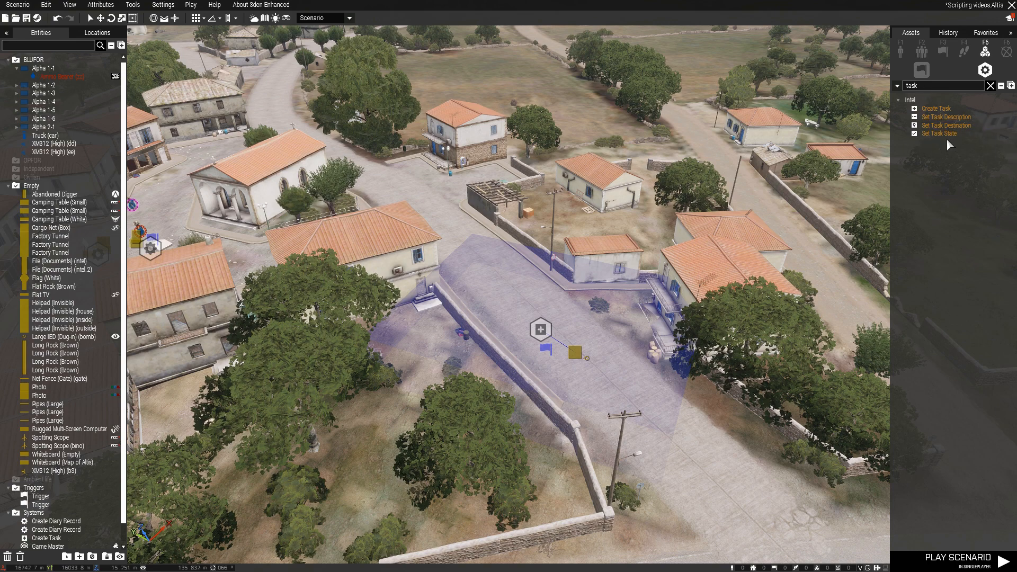
{"action": "left_click", "coordinate": [940, 134]}
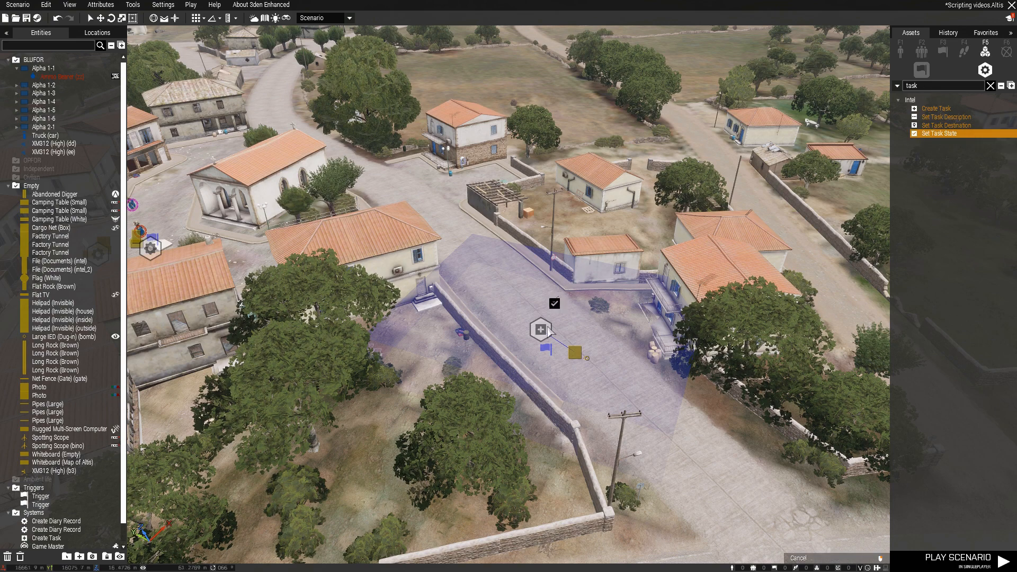
{"action": "key", "text": "w"}
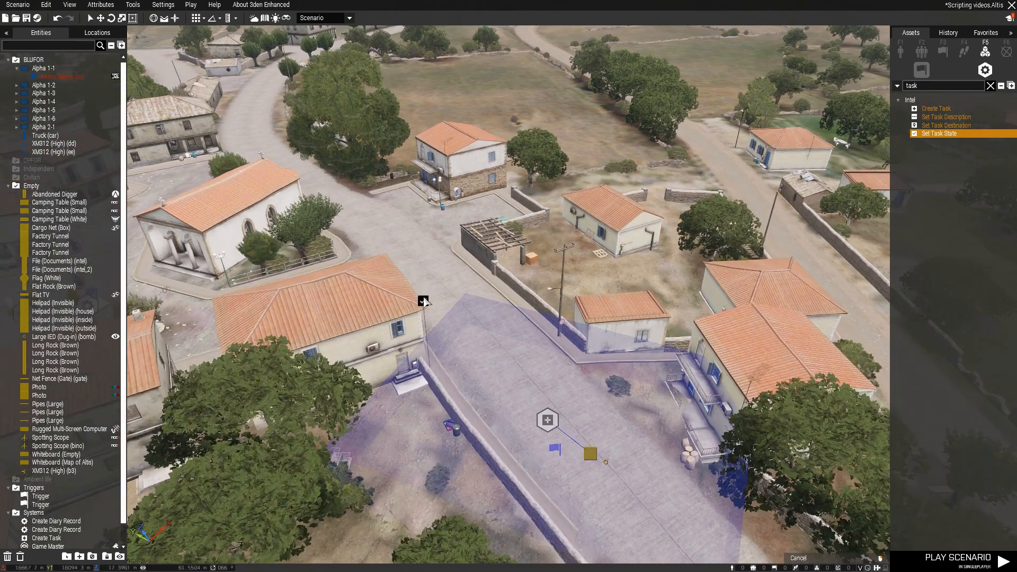
{"action": "left_click", "coordinate": [438, 291]}
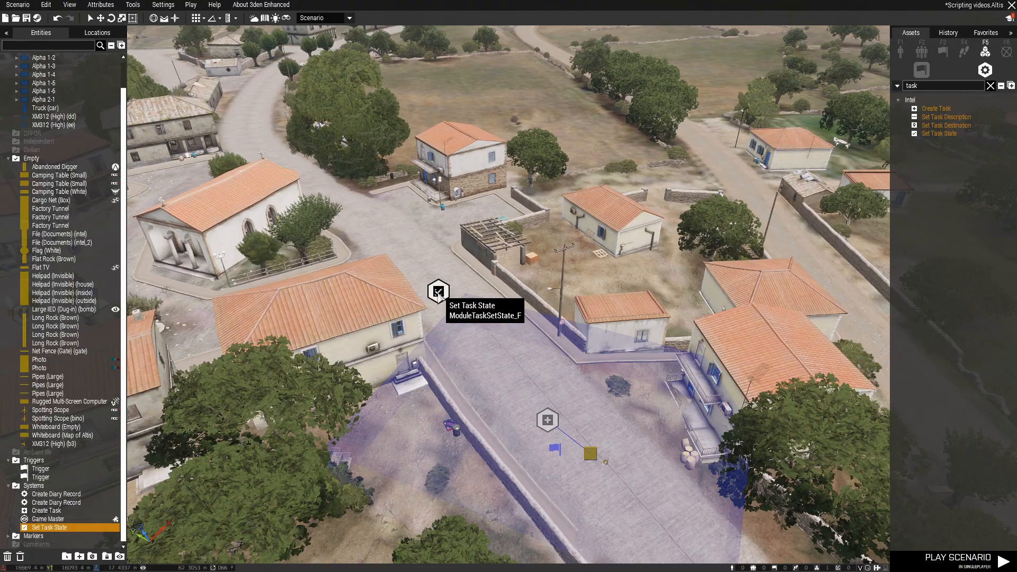
Set the Set Task State module's state to succeeded (check mark) and accept its attributes
{"action": "double_click", "coordinate": [439, 292]}
{"action": "left_click", "coordinate": [549, 248]}
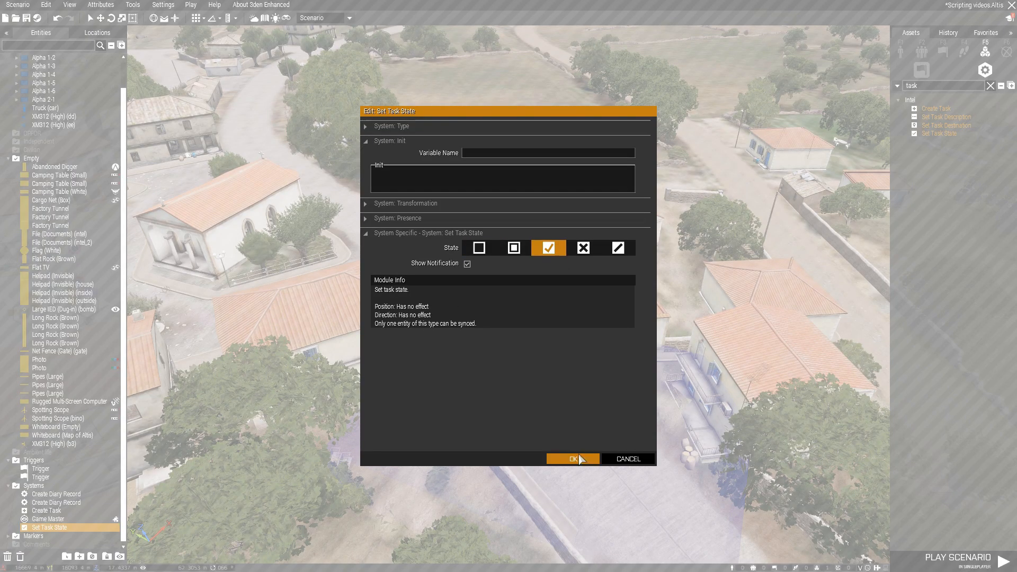
{"action": "left_click", "coordinate": [573, 459]}
Sync the player-presence trigger to the Set Task State module, and sync that module to the Create Task module
{"action": "right_click", "coordinate": [558, 452]}
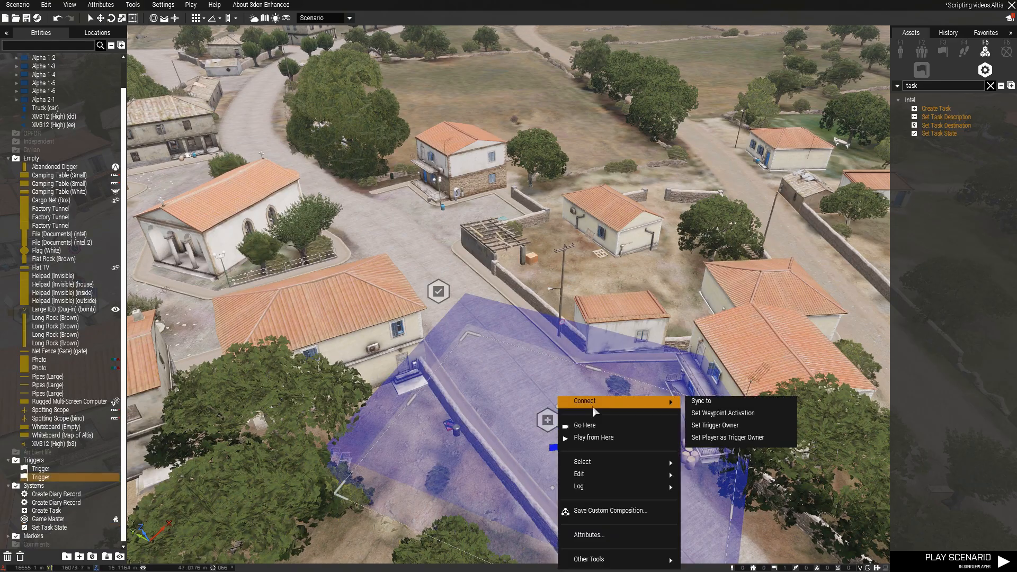
{"action": "left_click", "coordinate": [704, 404]}
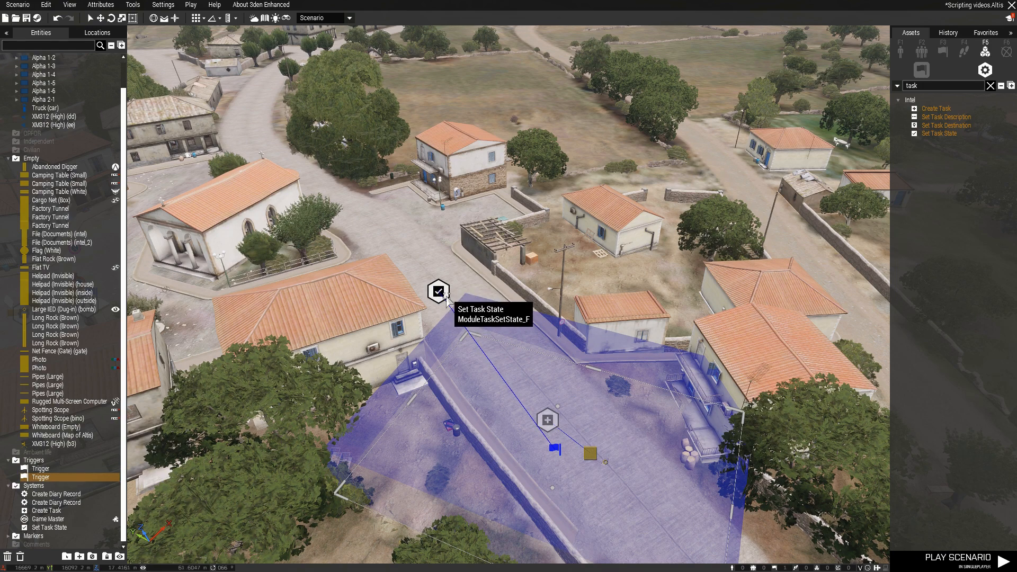
{"action": "right_click", "coordinate": [442, 291]}
{"action": "mouse_move", "coordinate": [469, 295]}
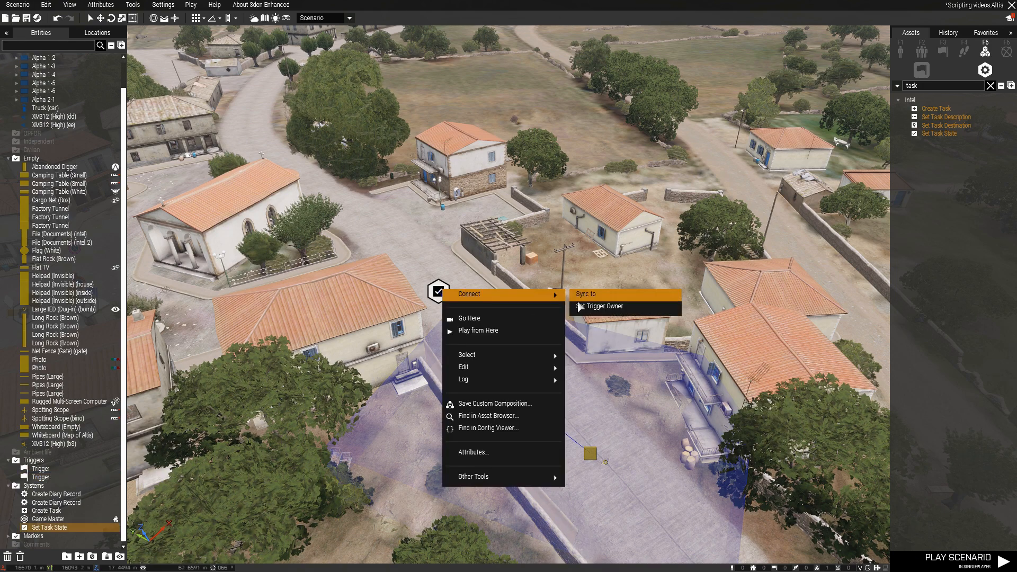
{"action": "left_click", "coordinate": [586, 307]}
Move the Create Task module up the road, past the Set Task State module
{"action": "left_click_drag", "start_coordinate": [548, 421], "coordinate": [458, 244]}
{"action": "left_click", "coordinate": [579, 291]}
{"action": "key", "text": "a"}
{"action": "right_click_drag", "start_coordinate": [578, 291], "coordinate": [576, 290]}
{"action": "key", "text": "a"}
{"action": "key", "text": "w"}
{"action": "key", "text": "d"}
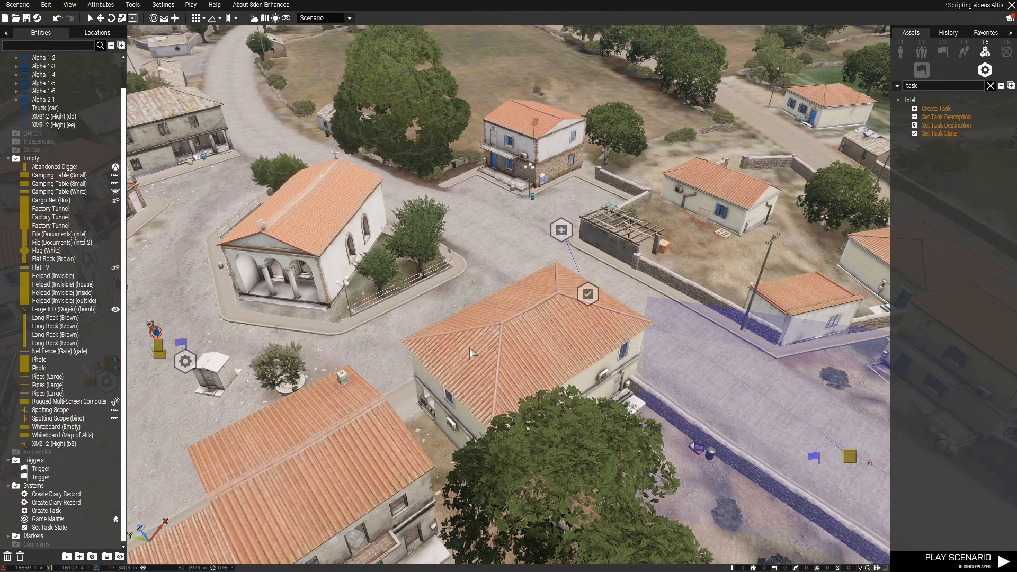
Check the init code of the intel file on the small camping table, leaving its attributes as they are
{"action": "key", "text": "a"}
{"action": "scroll", "coordinate": [401, 341], "scroll_direction": "up", "scroll_amount": 5}
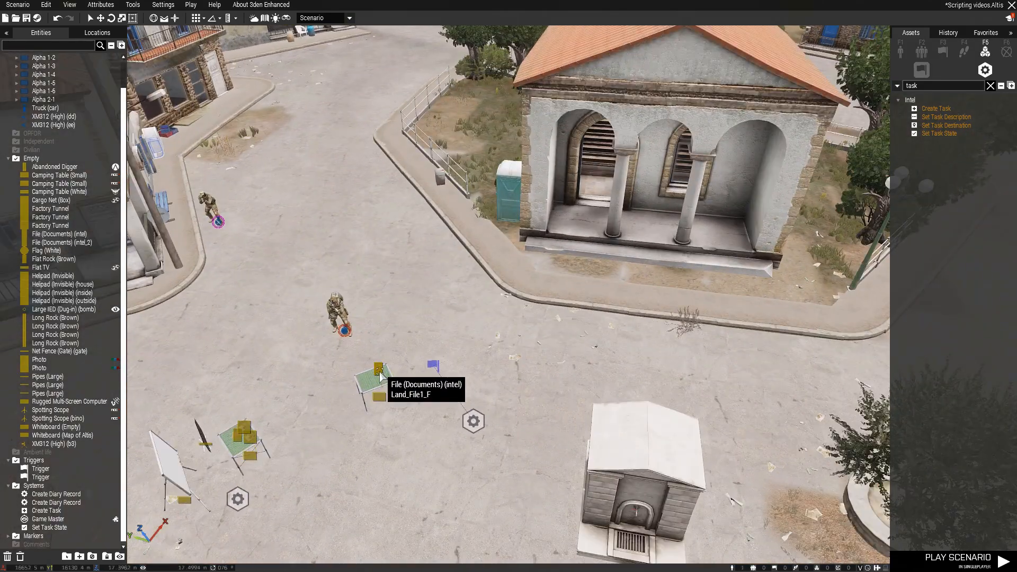
{"action": "double_click", "coordinate": [379, 374]}
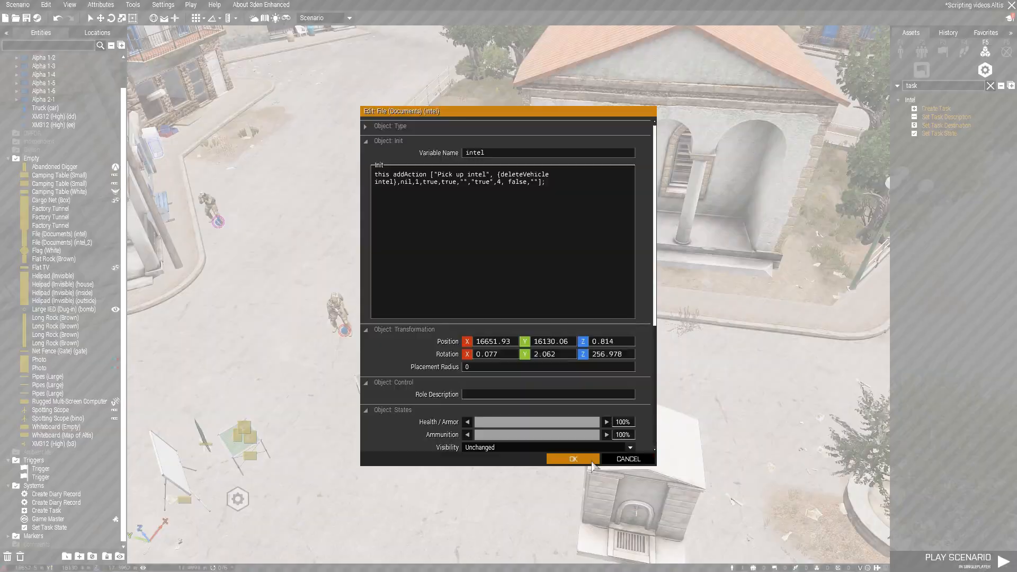
{"action": "left_click", "coordinate": [628, 458]}
Review the condition and the On Activation lines of the trigger next to the intel file
{"action": "double_click", "coordinate": [435, 368]}
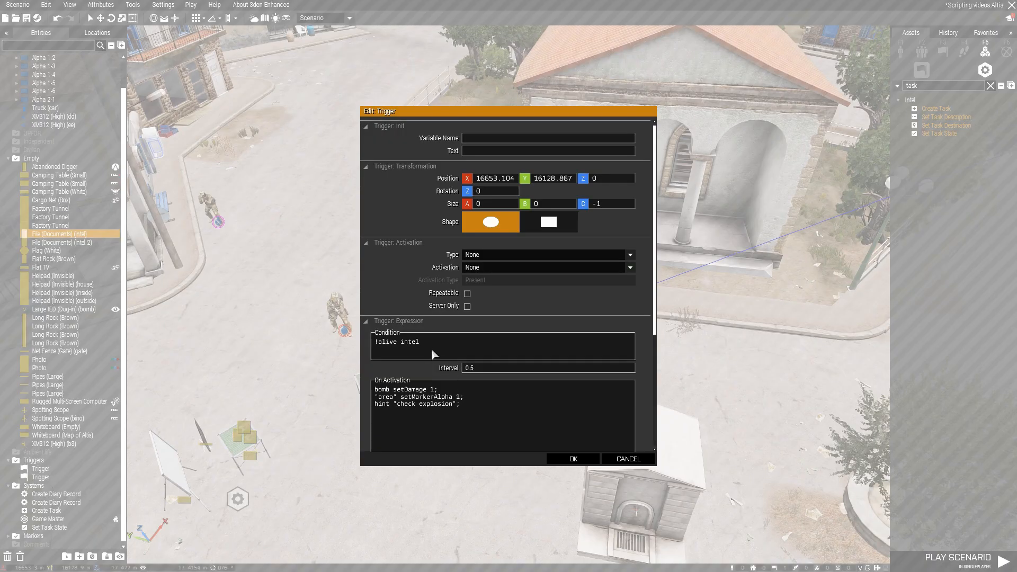
{"action": "left_click", "coordinate": [425, 341]}
{"action": "scroll", "coordinate": [428, 367], "scroll_direction": "down", "scroll_amount": 1}
{"action": "scroll", "coordinate": [428, 368], "scroll_direction": "down", "scroll_amount": 1}
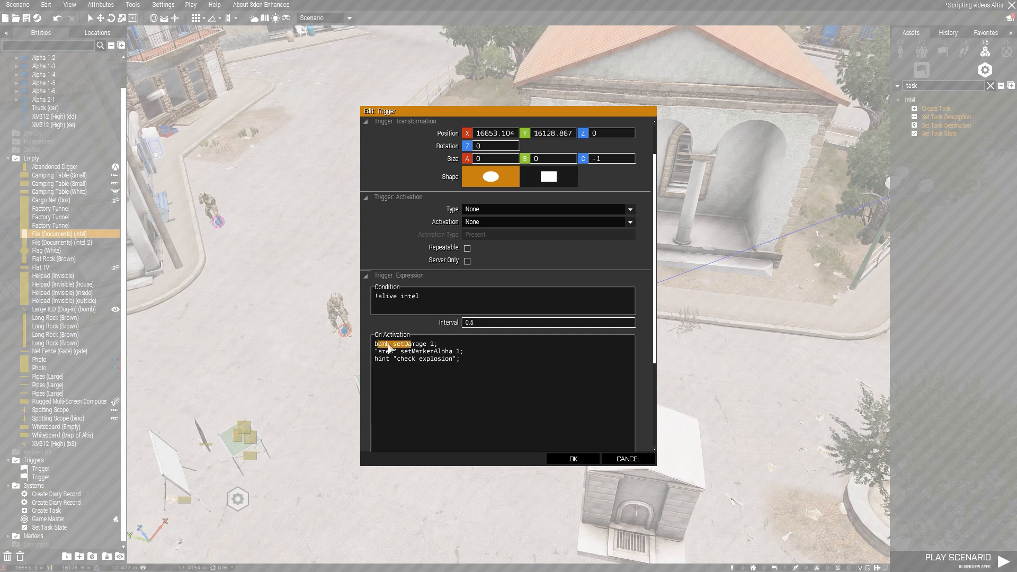
{"action": "left_click_drag", "start_coordinate": [469, 352], "coordinate": [369, 354]}
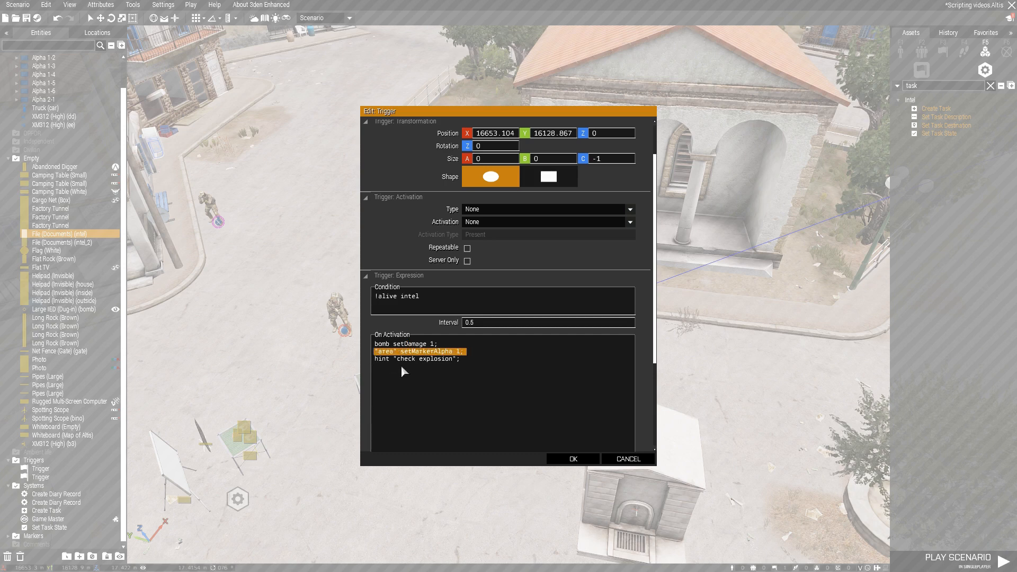
{"action": "left_click_drag", "start_coordinate": [465, 359], "coordinate": [360, 361]}
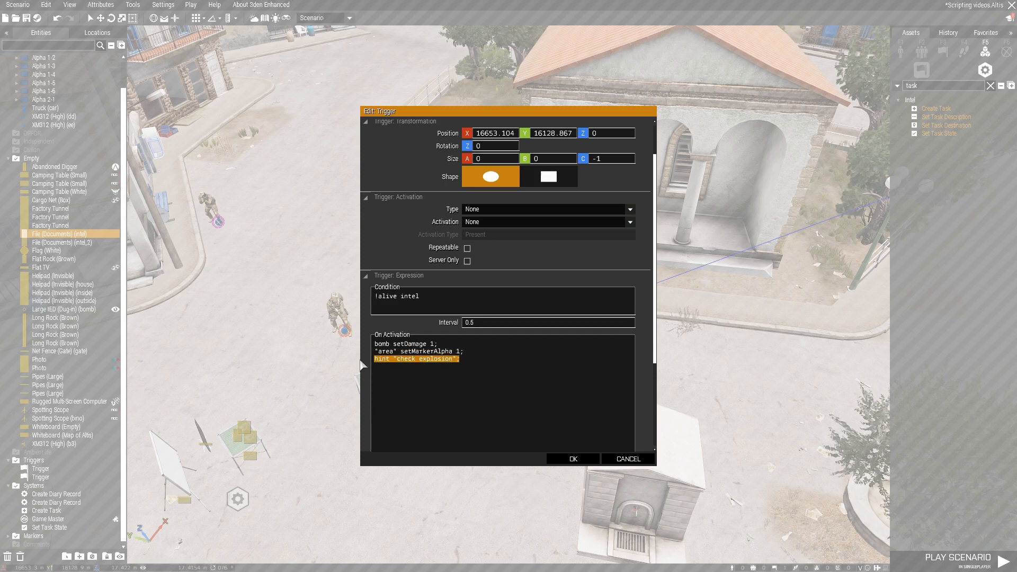
{"action": "left_click", "coordinate": [438, 370]}
{"action": "left_click", "coordinate": [573, 459]}
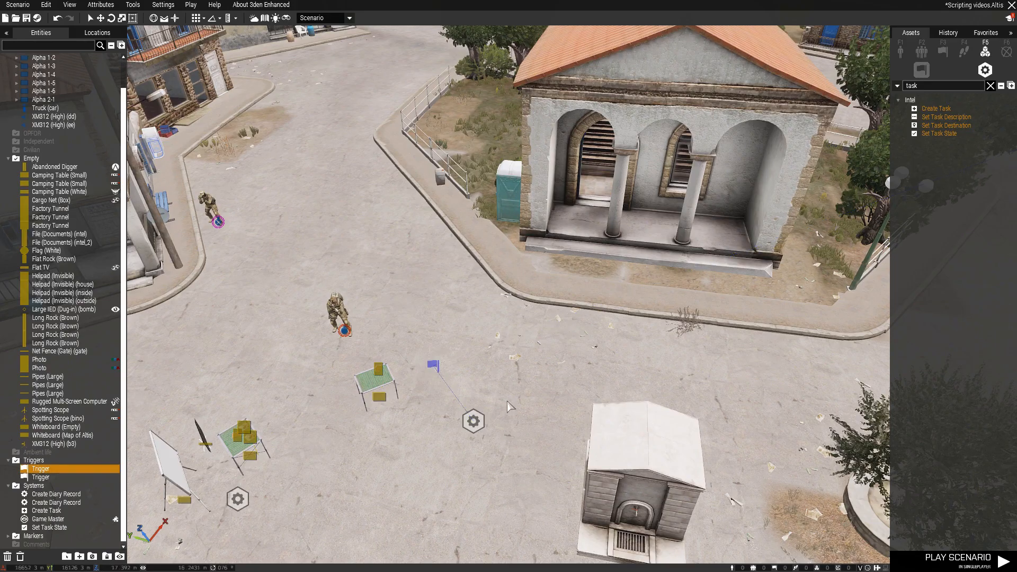
Move the diary record module synced to the intel trigger slightly farther from it, and check its subject, title and description
{"action": "left_click", "coordinate": [508, 406]}
{"action": "scroll", "coordinate": [507, 406], "scroll_direction": "down", "scroll_amount": 5}
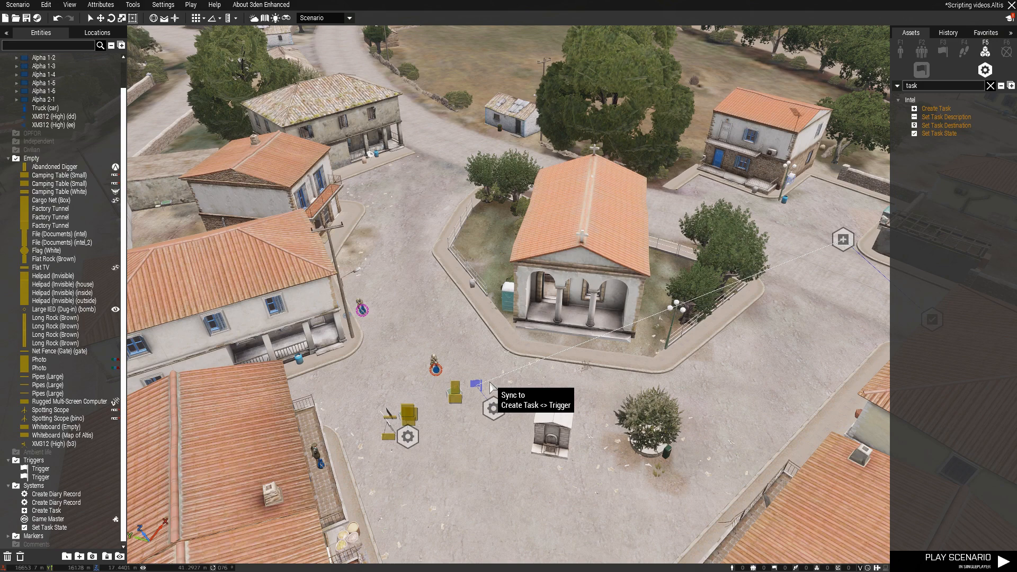
{"action": "left_click_drag", "start_coordinate": [494, 408], "coordinate": [504, 436]}
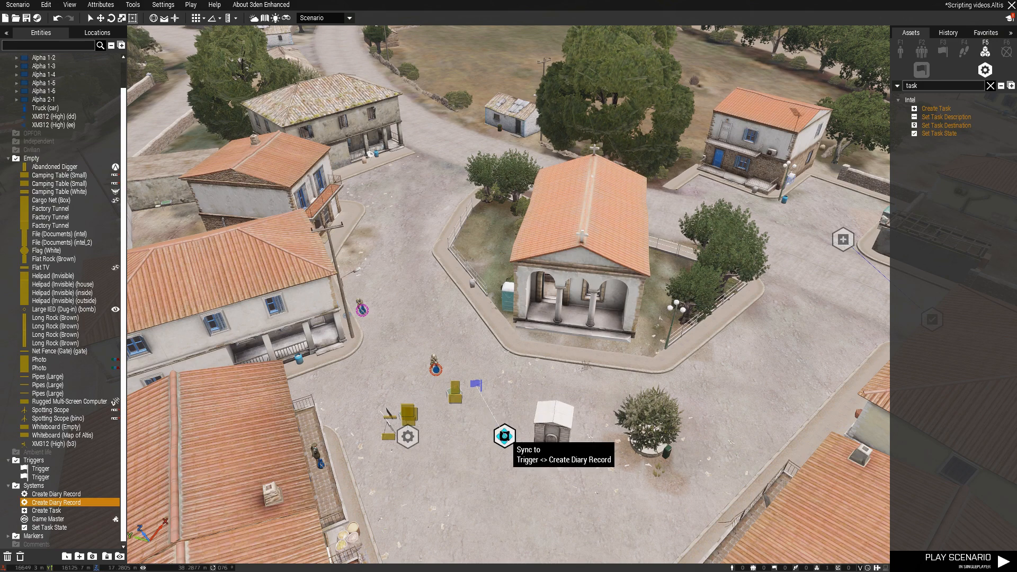
{"action": "left_click", "coordinate": [490, 434]}
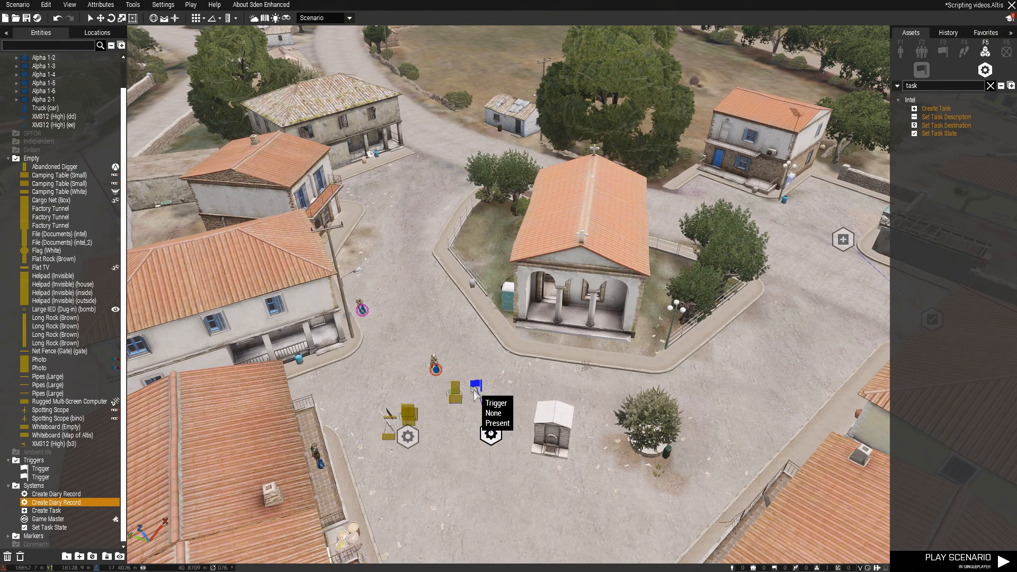
{"action": "double_click", "coordinate": [493, 432]}
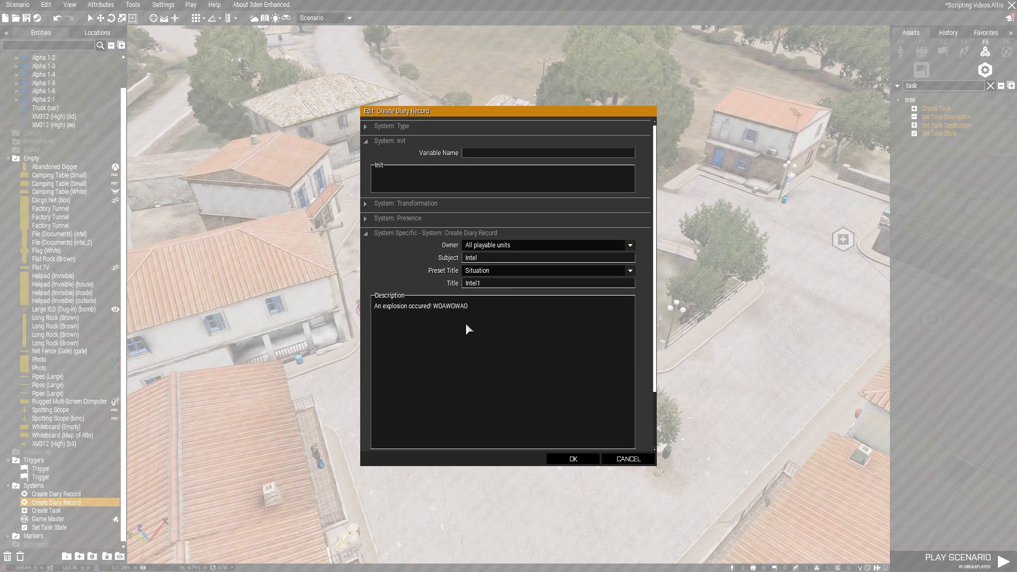
{"action": "left_click", "coordinate": [573, 458]}
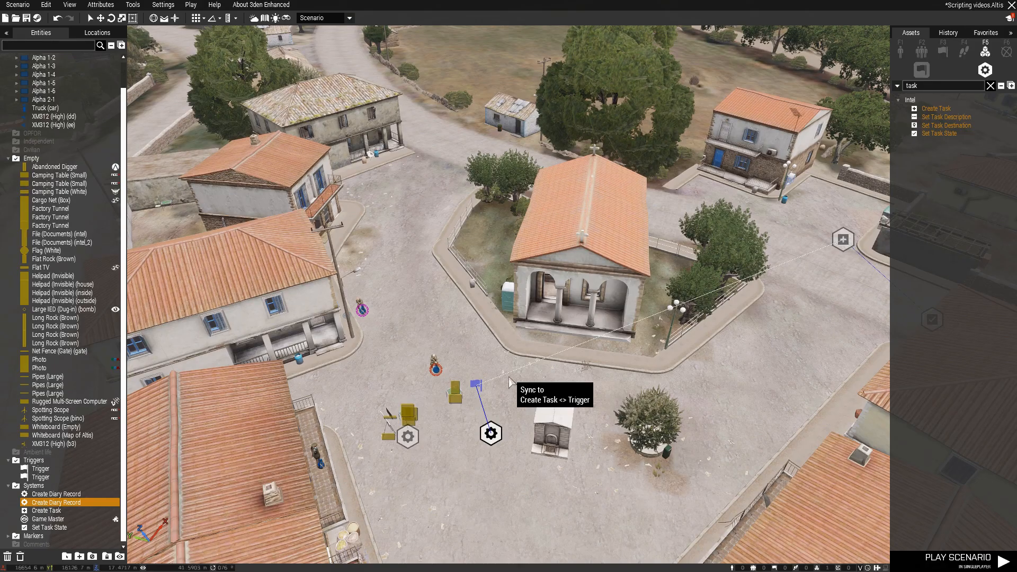
Move the Create Task module back down the road beside the invisible helipad, shifting the helipad slightly
{"action": "left_click", "coordinate": [521, 398]}
{"action": "key", "text": "d"}
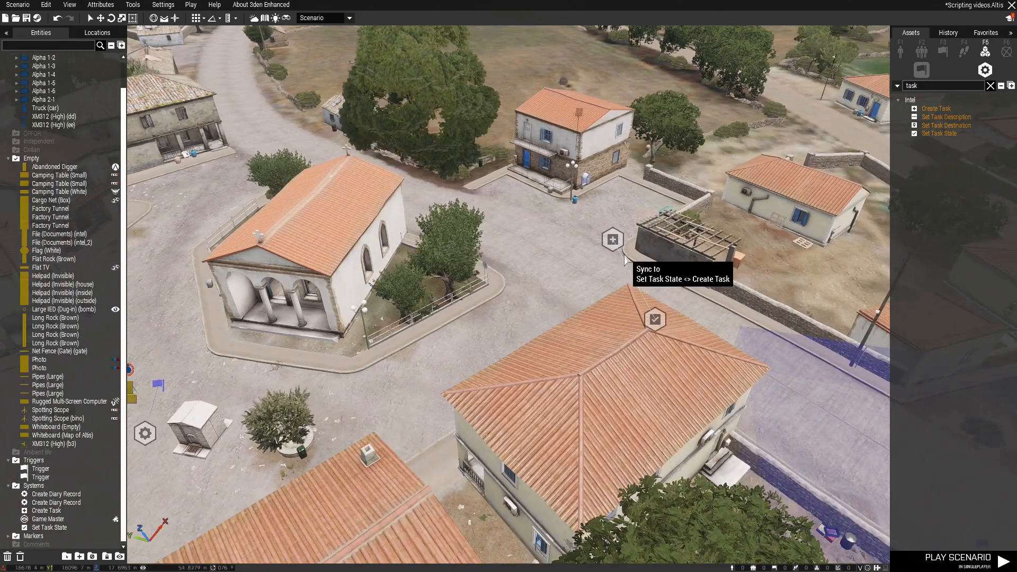
{"action": "mouse_move", "coordinate": [613, 240]}
{"action": "left_mouse_down"}
{"action": "mouse_move", "coordinate": [595, 271]}
{"action": "mouse_move", "coordinate": [584, 266]}
{"action": "mouse_move", "coordinate": [613, 248]}
{"action": "left_mouse_up"}
{"action": "key", "text": "d"}
{"action": "key", "text": "d"}
{"action": "key", "text": "s"}
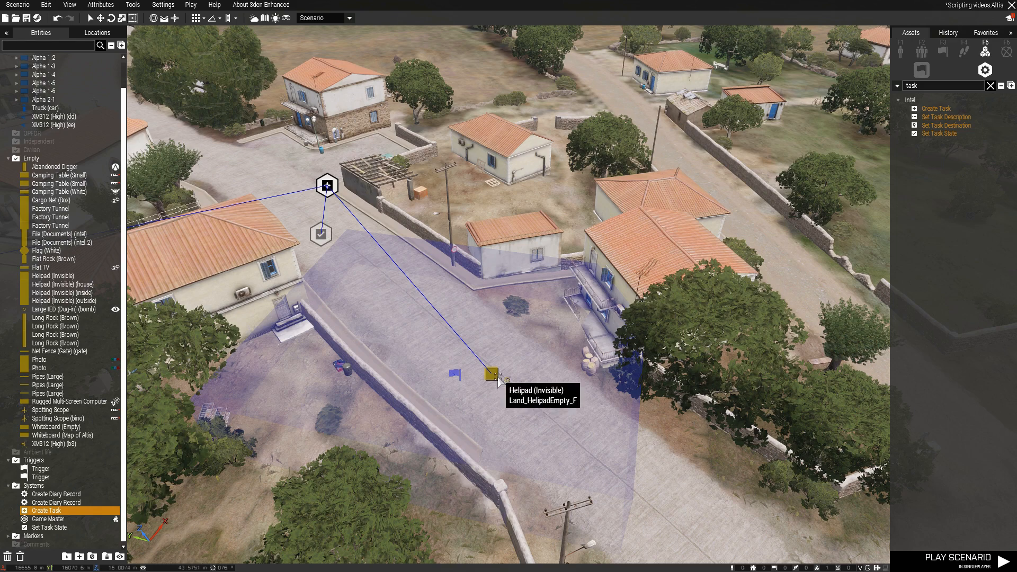
{"action": "left_click_drag", "start_coordinate": [494, 381], "coordinate": [487, 373]}
{"action": "left_click_drag", "start_coordinate": [324, 183], "coordinate": [479, 332]}
{"action": "left_click", "coordinate": [478, 332]}
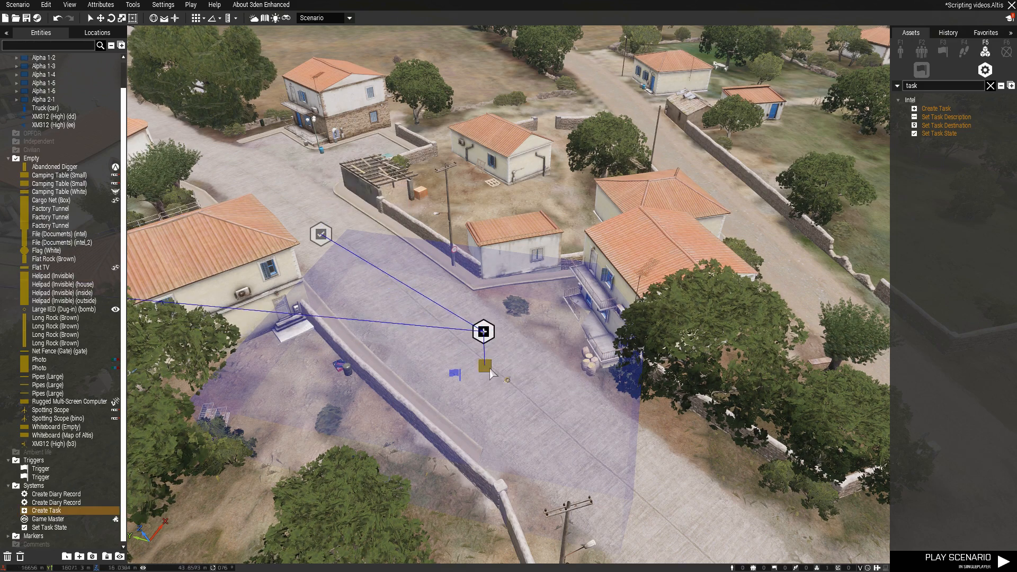
Check the Create Task module's task settings and accept them
{"action": "double_click", "coordinate": [481, 333]}
{"action": "scroll", "coordinate": [487, 333], "scroll_direction": "down", "scroll_amount": 3}
{"action": "left_click", "coordinate": [484, 322]}
{"action": "left_click", "coordinate": [506, 347]}
{"action": "left_click", "coordinate": [573, 459]}
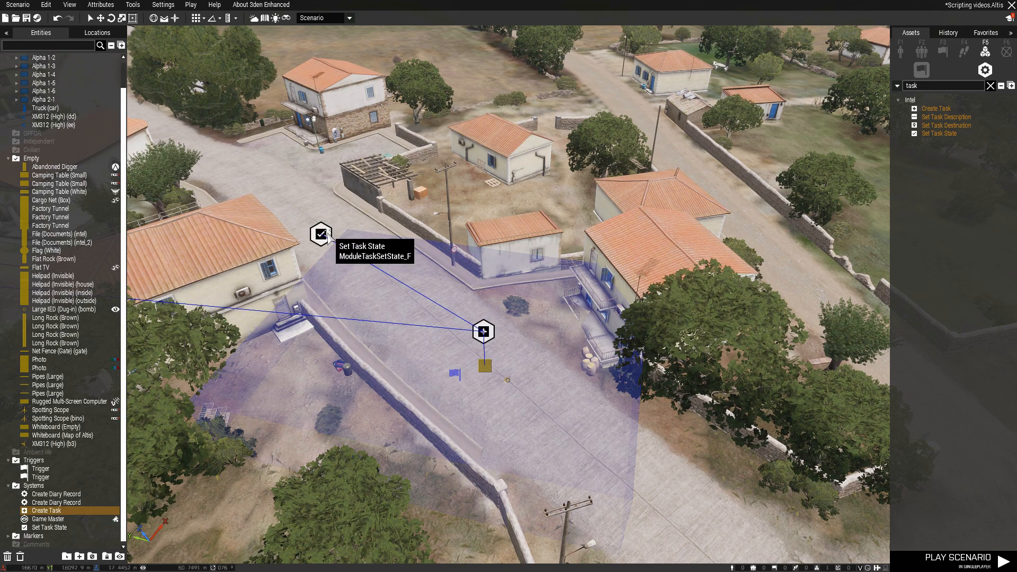
Rotate the player-presence trigger's area on the road and move the Set Task State module slightly closer to it
{"action": "left_click_drag", "start_coordinate": [454, 375], "coordinate": [425, 399], "text": "shift"}
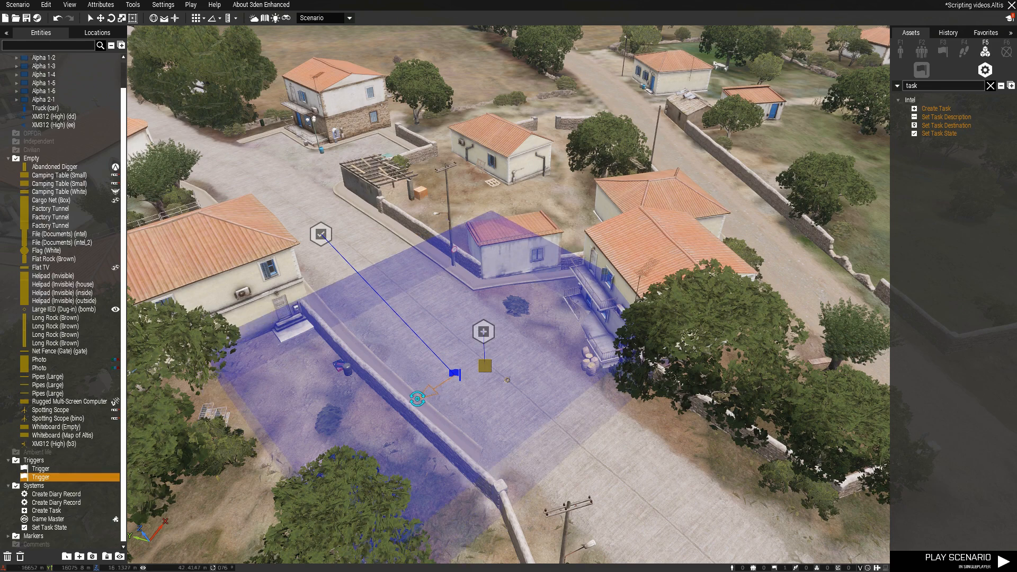
{"action": "left_click_drag", "start_coordinate": [312, 235], "coordinate": [351, 247]}
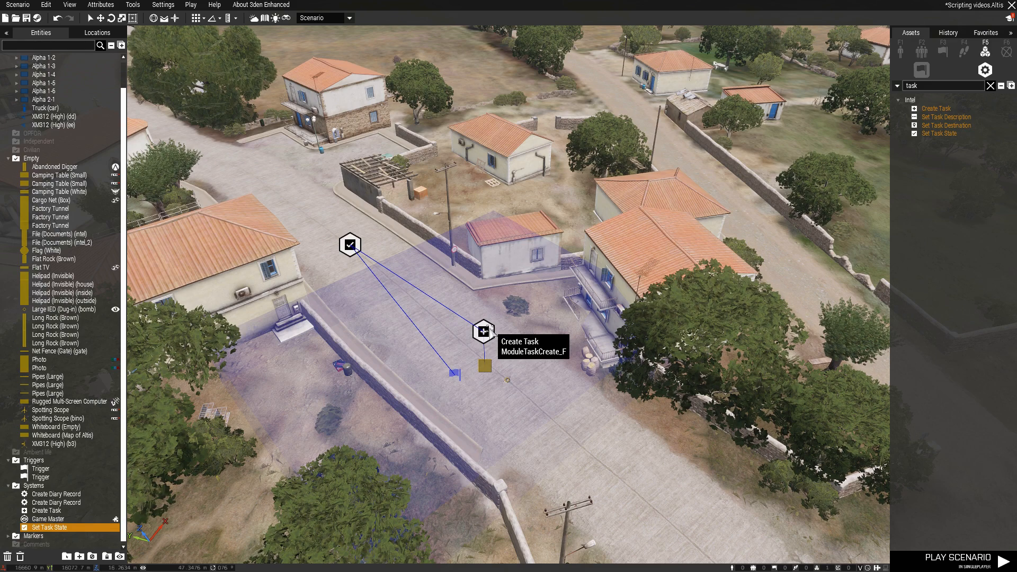
Place three more Create Task modules on the road past the trigger area, beyond the helipad, and remove the last one
{"action": "key", "text": "s"}
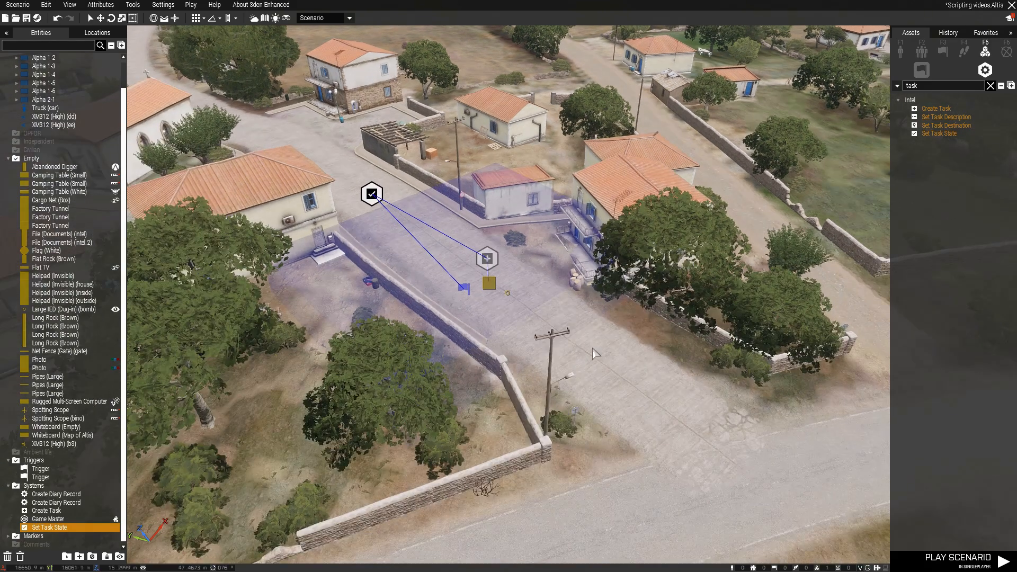
{"action": "left_click", "coordinate": [604, 335]}
{"action": "left_click", "coordinate": [934, 108]}
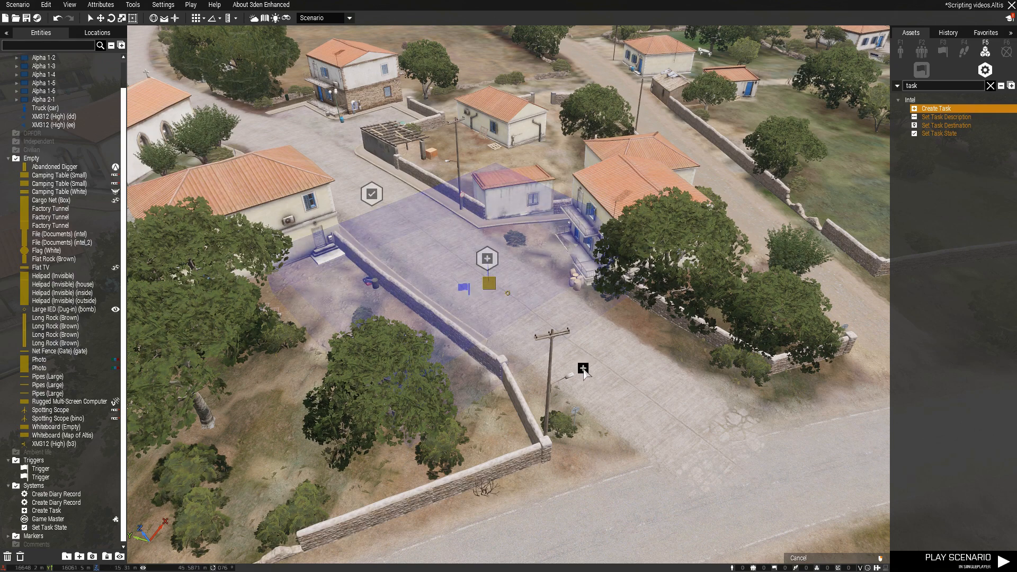
{"action": "left_click", "coordinate": [662, 354]}
{"action": "left_click", "coordinate": [596, 403]}
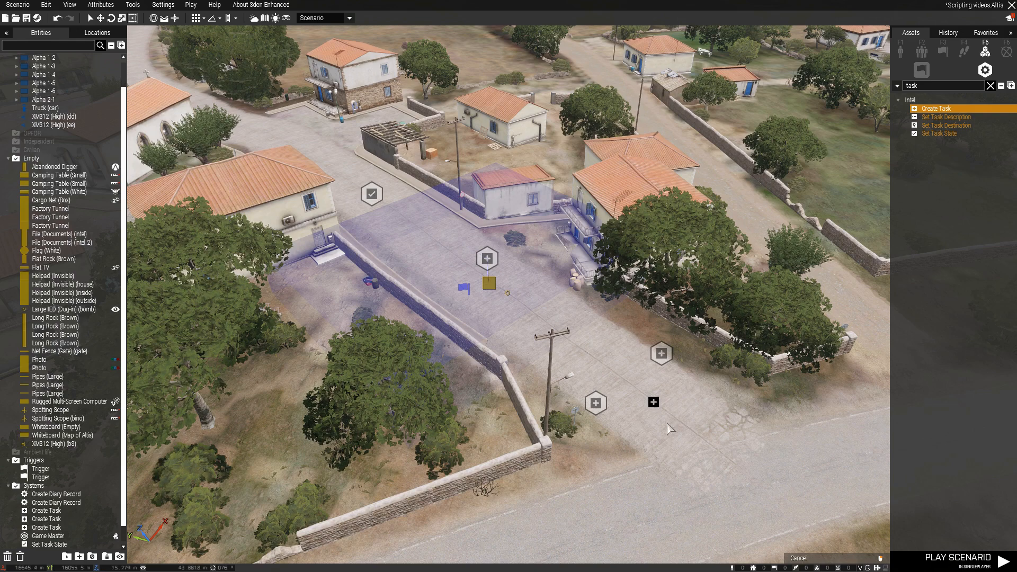
{"action": "left_click", "coordinate": [659, 408]}
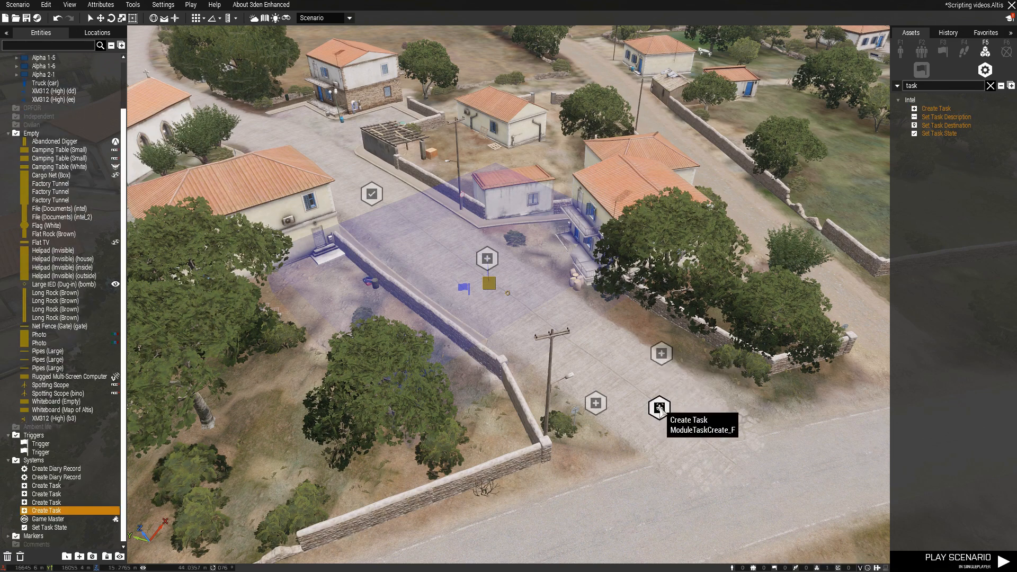
Sync both new Create Task modules to the player-presence trigger
{"action": "right_click", "coordinate": [661, 353]}
{"action": "mouse_move", "coordinate": [672, 365]}
{"action": "left_click", "coordinate": [561, 361]}
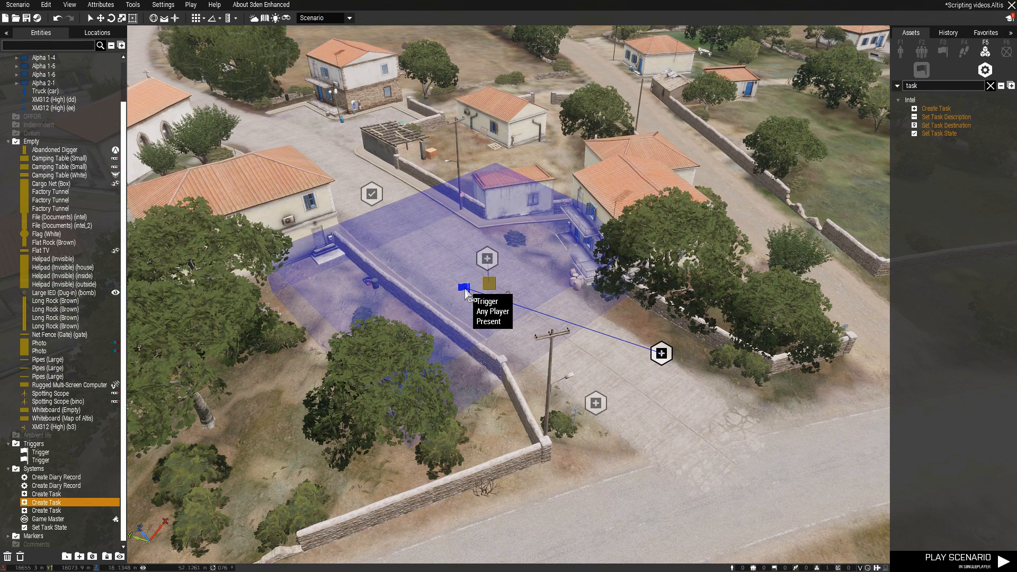
{"action": "left_click", "coordinate": [465, 288]}
{"action": "right_click", "coordinate": [597, 403]}
{"action": "mouse_move", "coordinate": [666, 379]}
{"action": "left_click", "coordinate": [737, 378]}
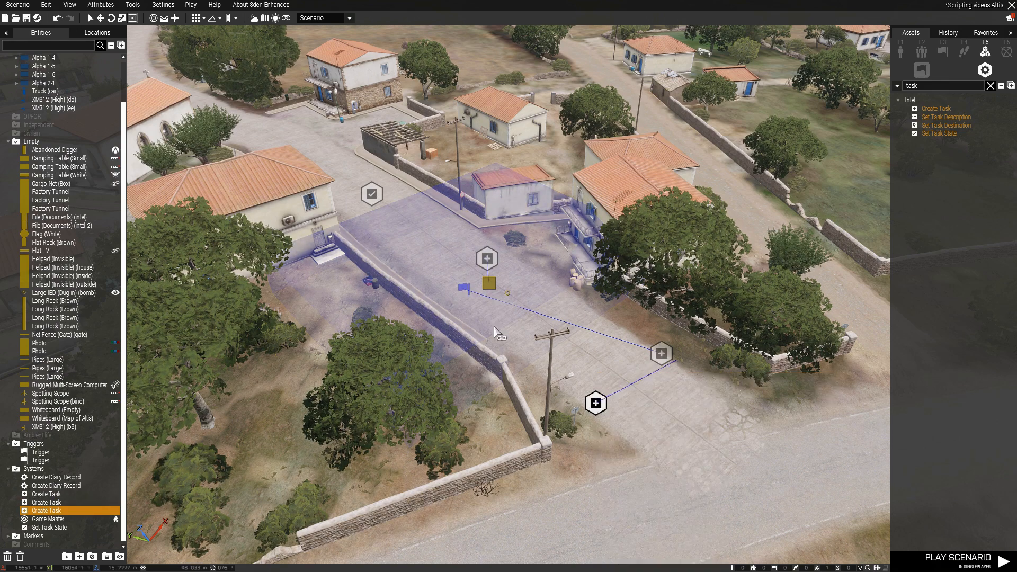
{"action": "left_click", "coordinate": [465, 288]}
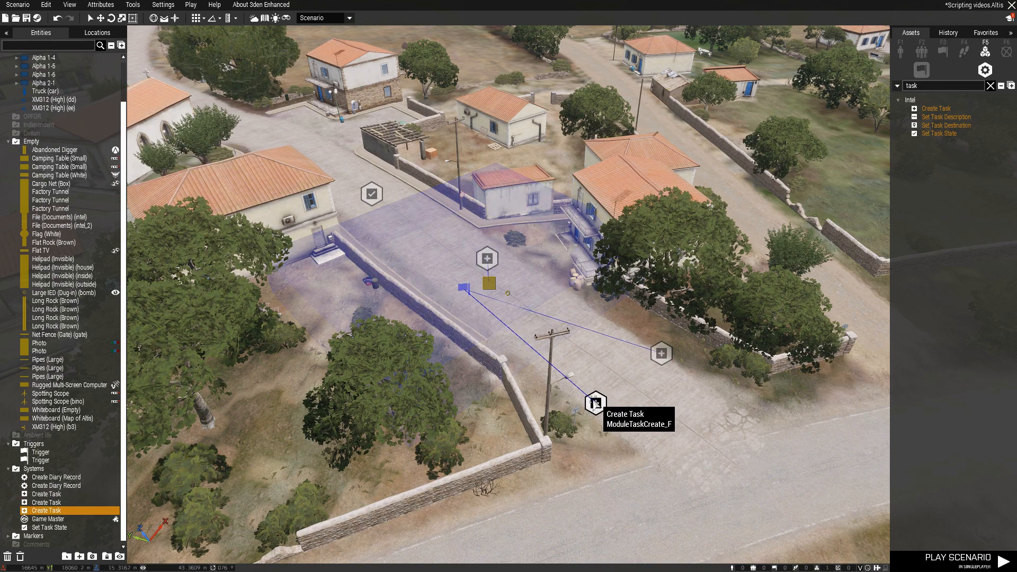
Open both Create Task modules synced to the presence trigger, entering Task ID 1 for the one nearer the trees
{"action": "double_click", "coordinate": [664, 352]}
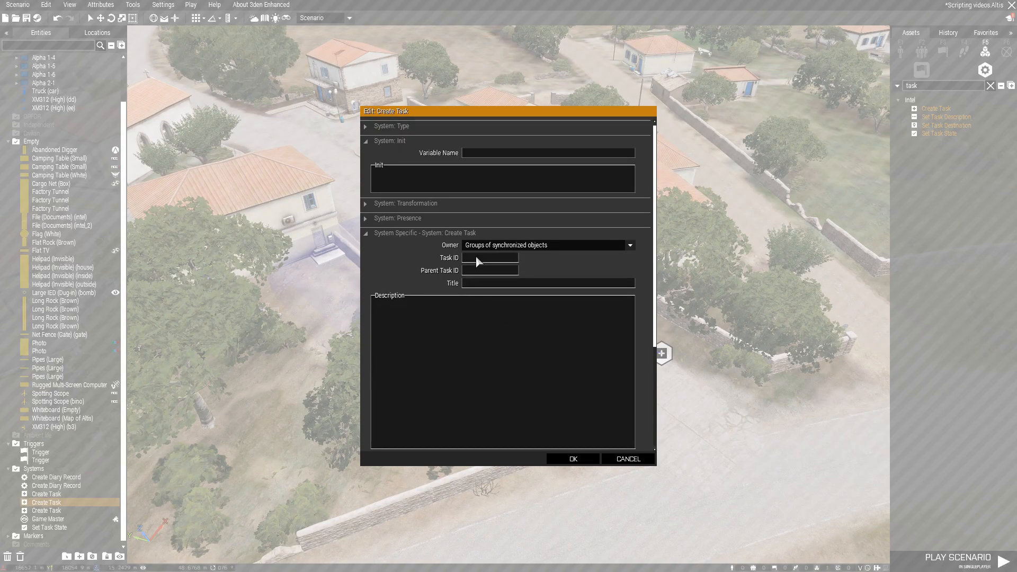
{"action": "left_click", "coordinate": [573, 459]}
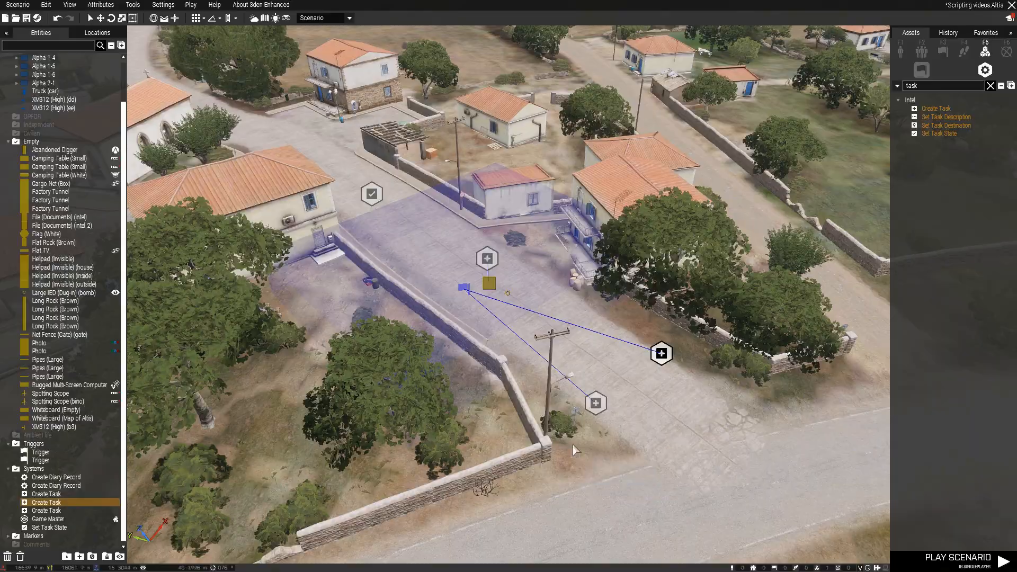
{"action": "double_click", "coordinate": [595, 404]}
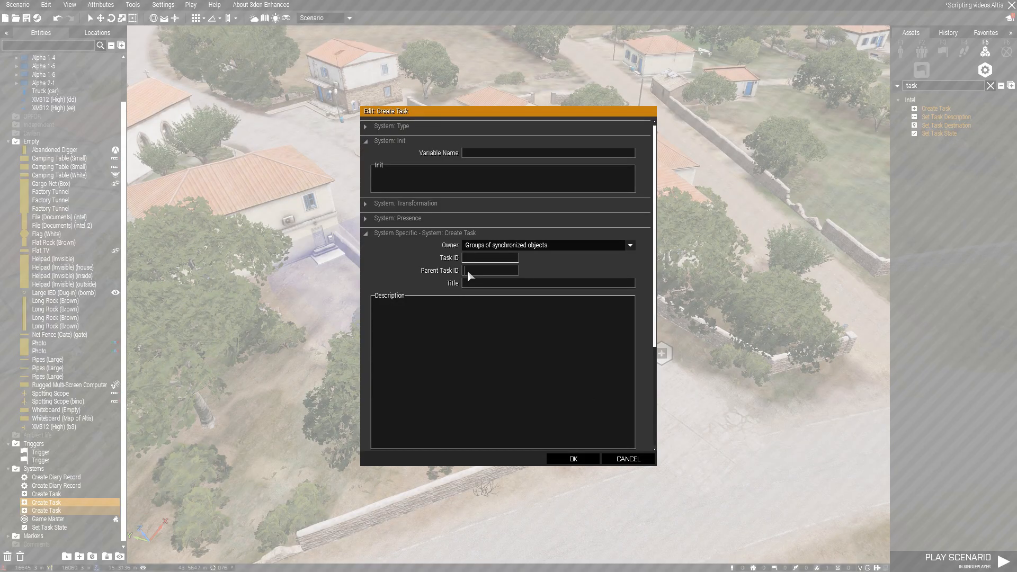
{"action": "left_click", "coordinate": [573, 459]}
{"action": "double_click", "coordinate": [661, 354]}
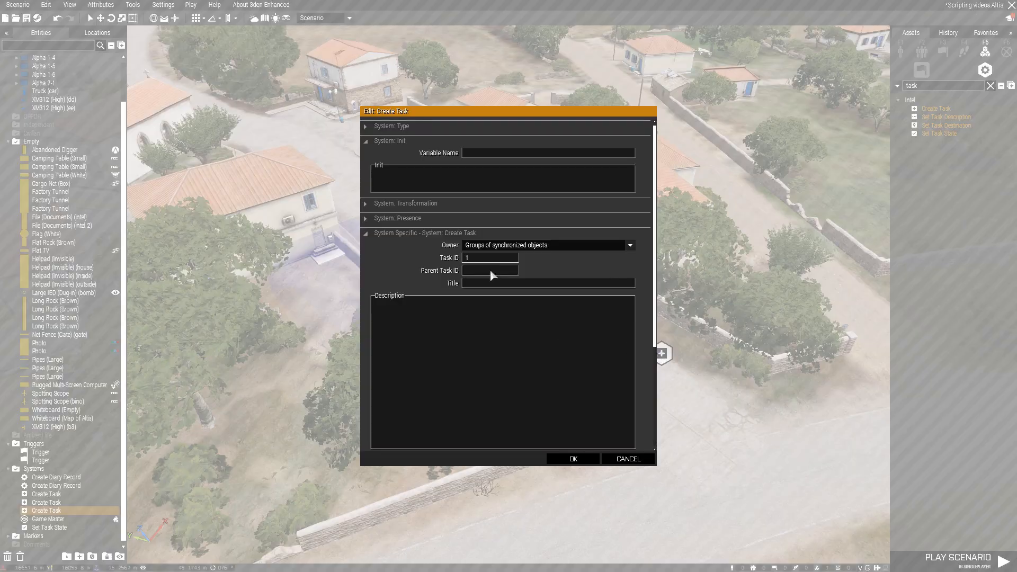
{"action": "left_click", "coordinate": [574, 458]}
In the Create Task module beside the utility pole, set the Parent Task ID to 2 and the title to B
{"action": "double_click", "coordinate": [595, 403]}
{"action": "left_click", "coordinate": [464, 271]}
{"action": "type", "text": "12"}
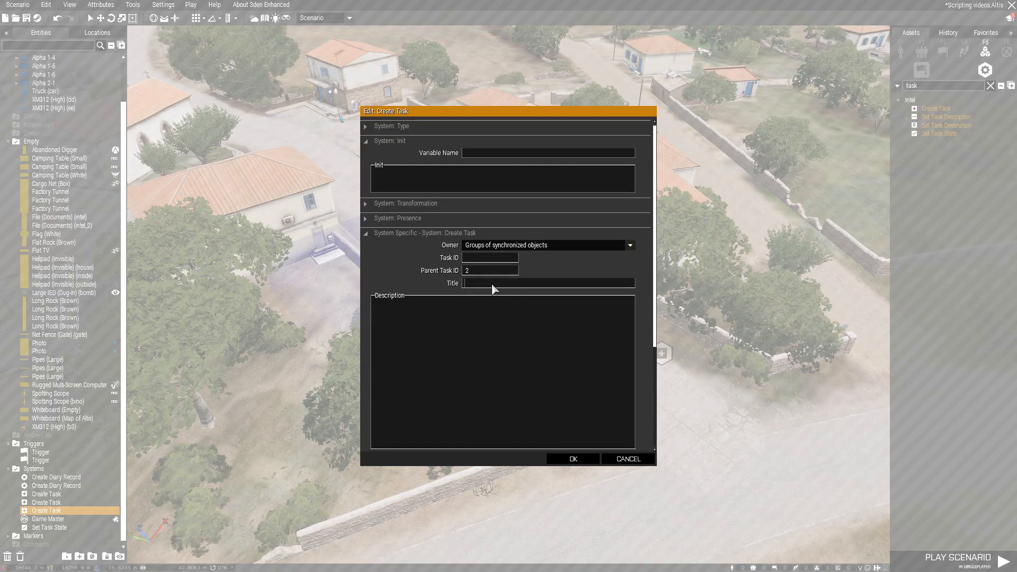
{"action": "left_click", "coordinate": [573, 458]}
Configure the Create Task module nearer the trees with Task ID 2, title MAIN and owner All playable units
{"action": "double_click", "coordinate": [659, 352]}
{"action": "left_click", "coordinate": [546, 245]}
{"action": "left_click", "coordinate": [522, 287]}
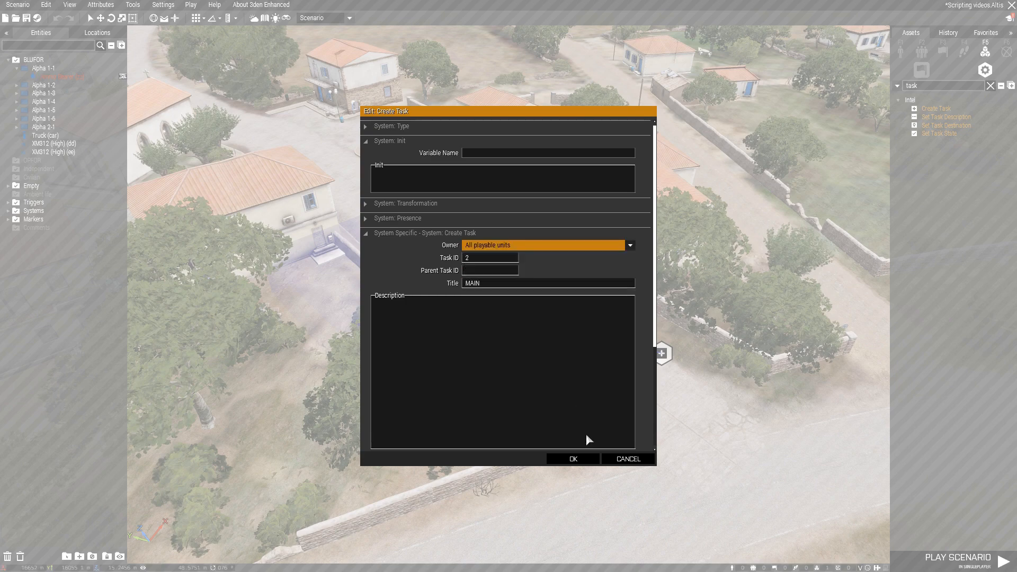
{"action": "left_click", "coordinate": [576, 460]}
Set the owner of the Create Task module titled B to All playable units
{"action": "double_click", "coordinate": [595, 402]}
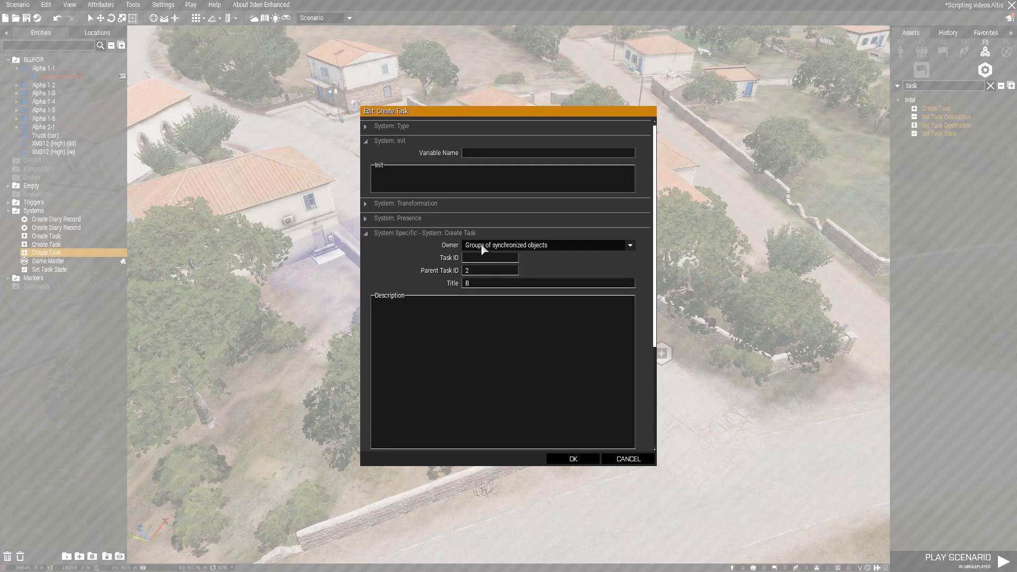
{"action": "left_click", "coordinate": [545, 245]}
{"action": "left_click", "coordinate": [492, 282]}
{"action": "left_click", "coordinate": [569, 458]}
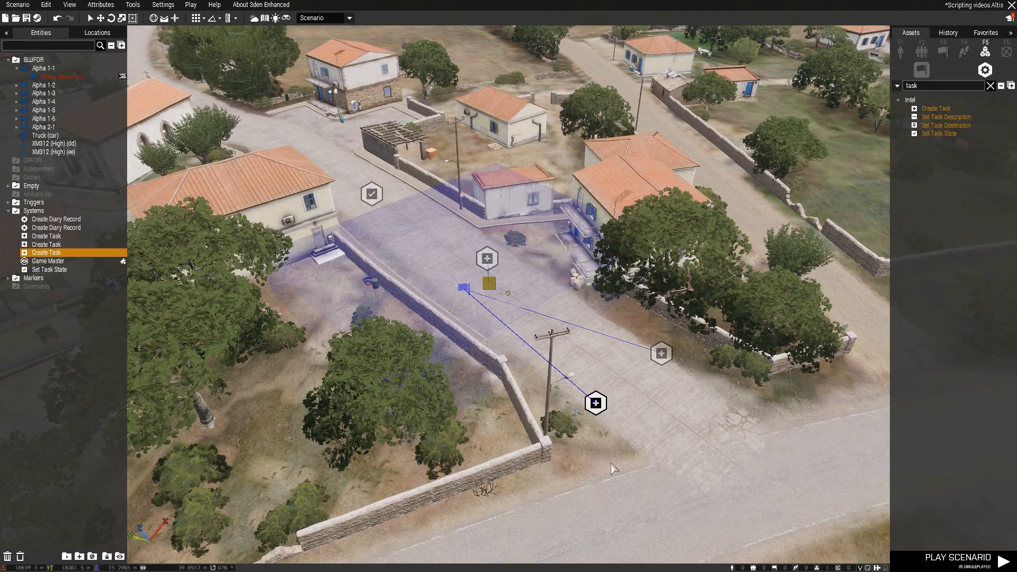
Play the scenario and pick up the intel from the table
{"action": "left_click", "coordinate": [951, 562]}
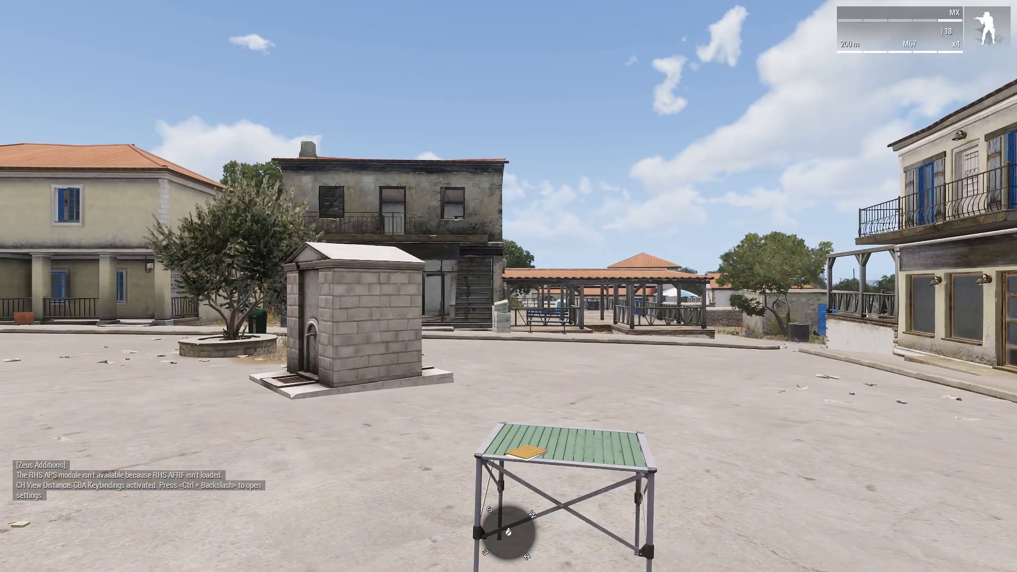
{"action": "key", "text": "w"}
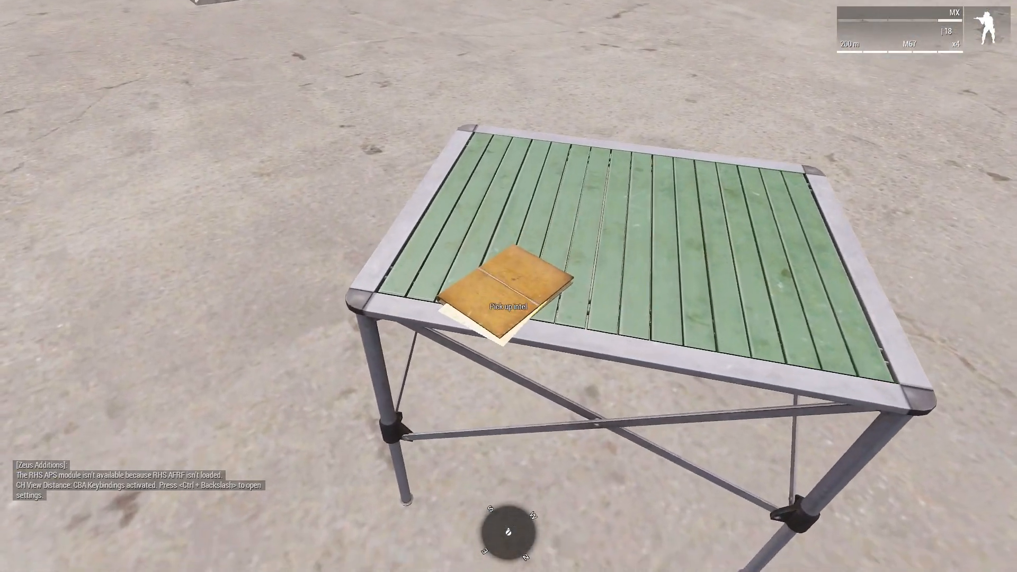
{"action": "scroll", "coordinate": [509, 286], "scroll_direction": "down", "scroll_amount": 1}
{"action": "key", "text": "space"}
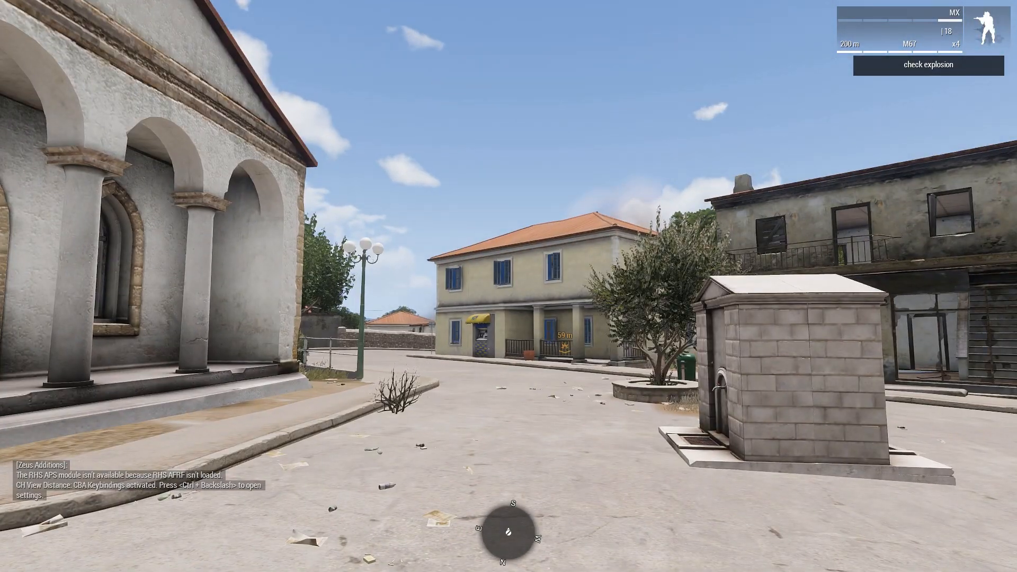
Run down the road to the explosion site to test the presence trigger and its follow-up tasks
{"action": "key", "text": "w"}
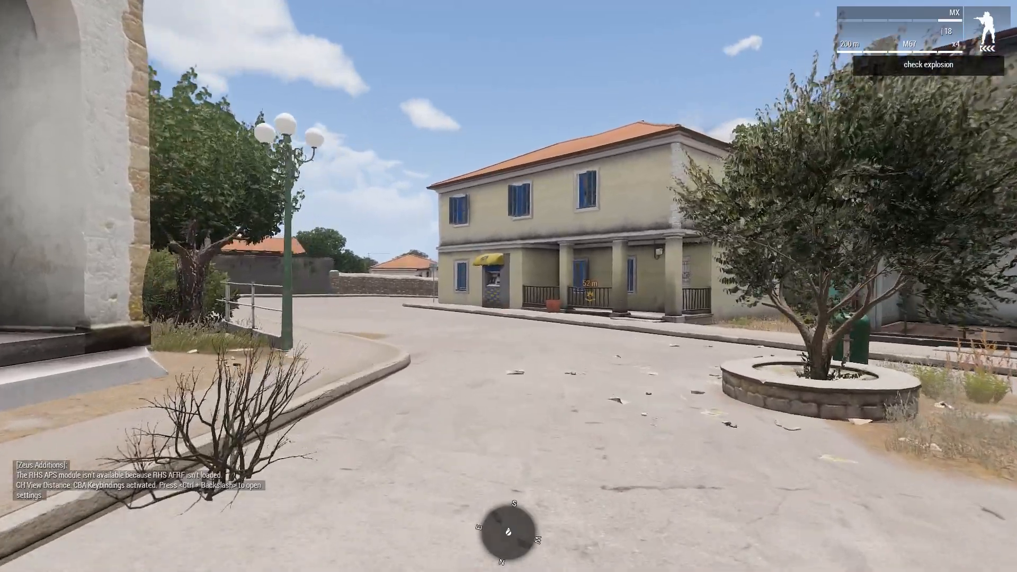
{"action": "key", "text": "w"}
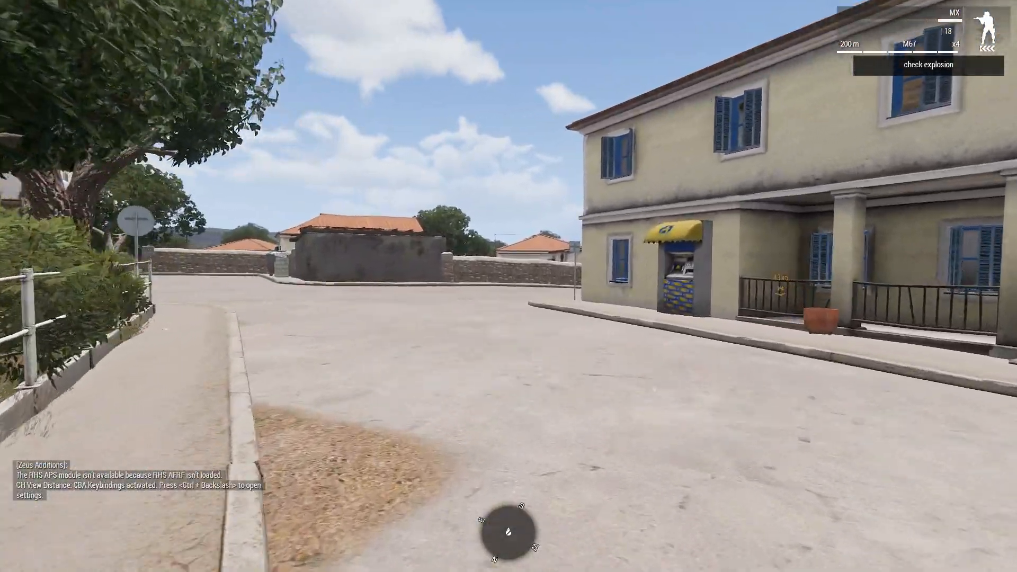
{"action": "key", "text": "w"}
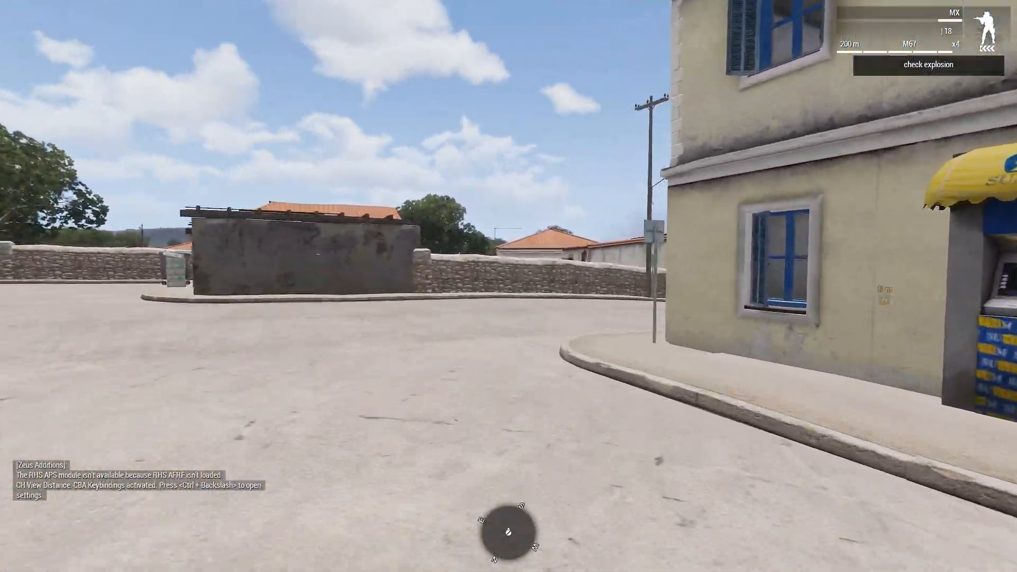
{"action": "key", "text": "w"}
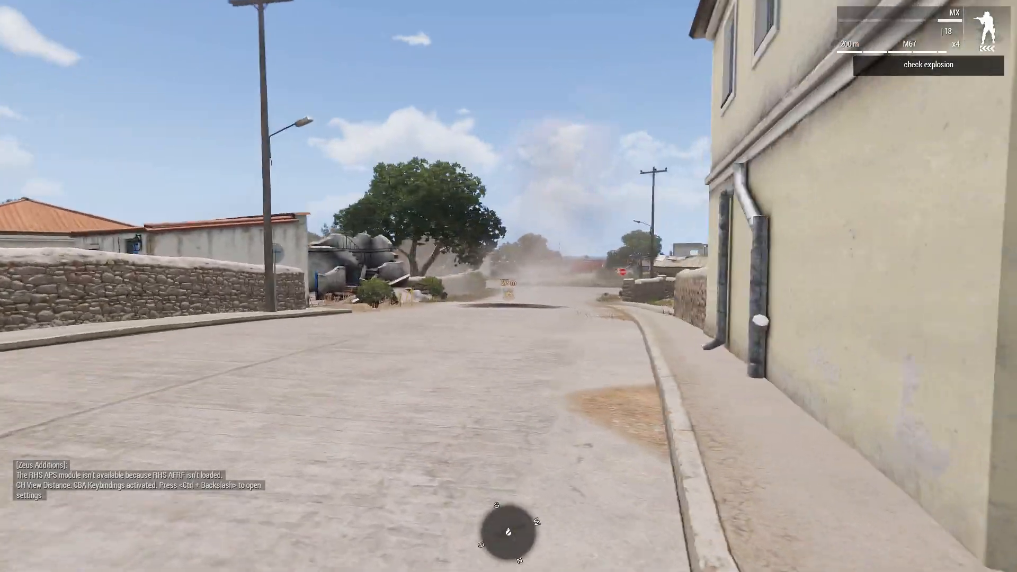
{"action": "key", "text": "w"}
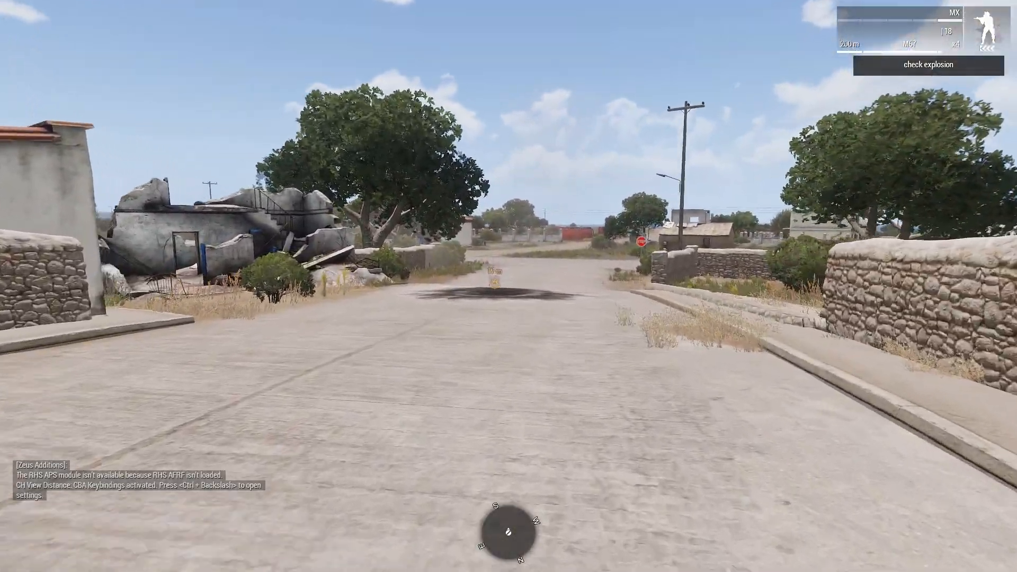
{"action": "key", "text": "w"}
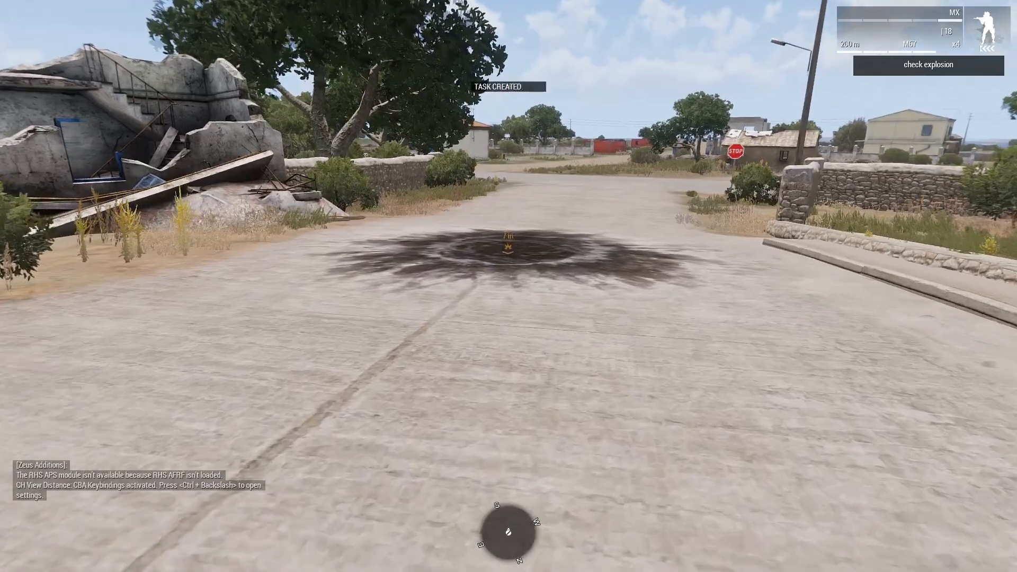
{"action": "key", "text": "w"}
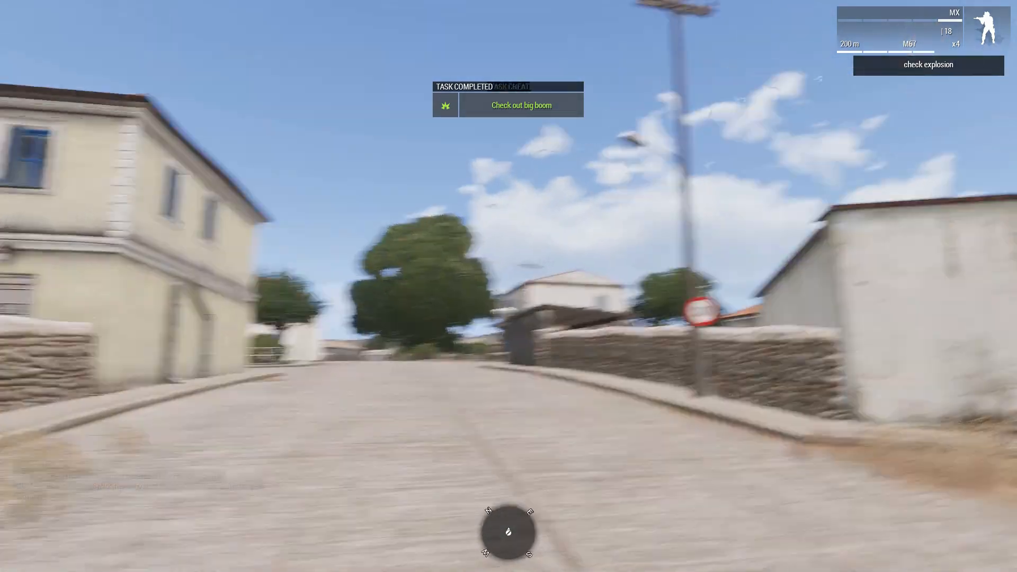
{"action": "key", "text": "w"}
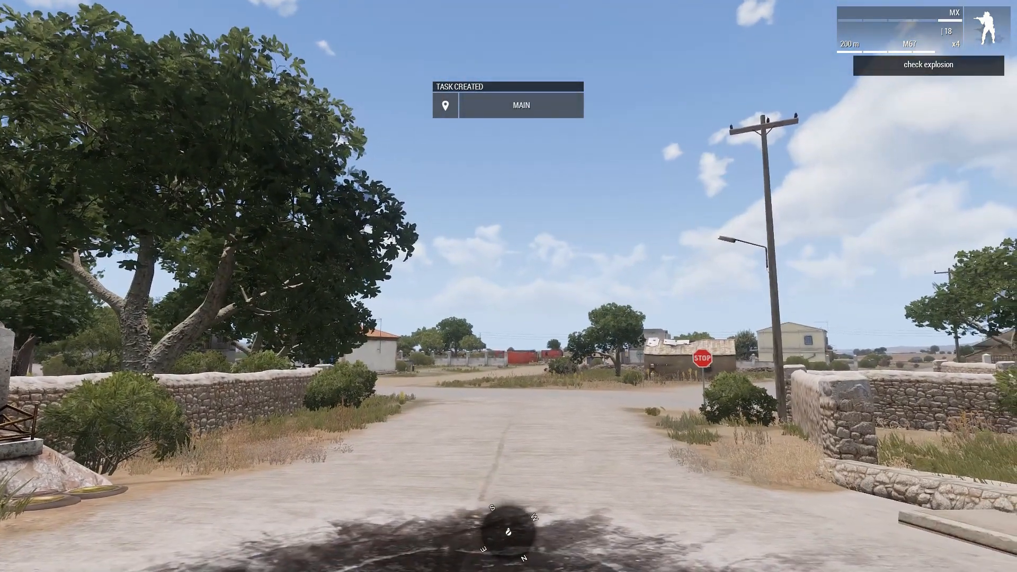
Examine the MAIN task and its subtask B in the in-game map's task list, including their map locations
{"action": "key", "text": "m"}
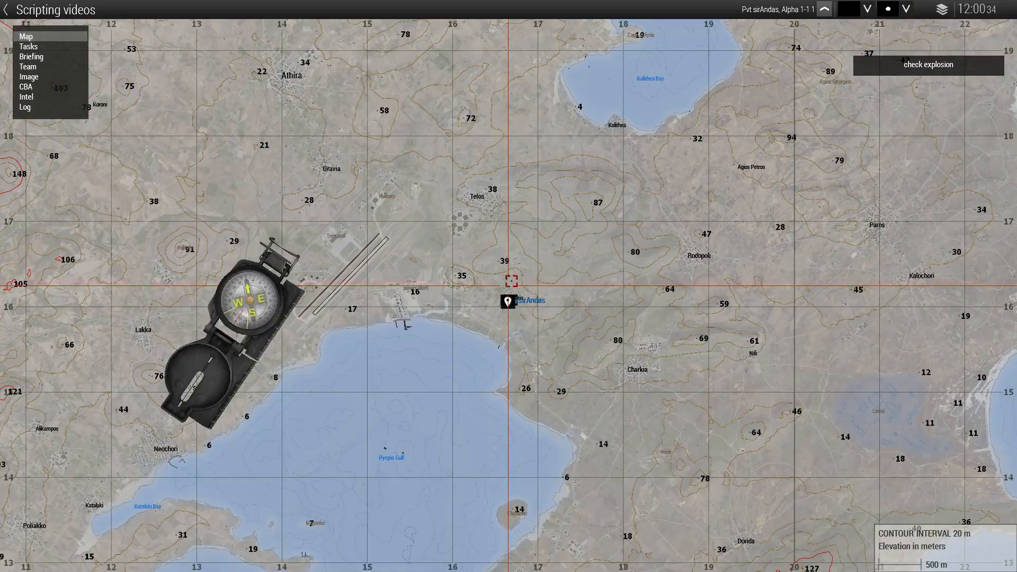
{"action": "scroll", "coordinate": [533, 267], "scroll_direction": "up", "scroll_amount": 10}
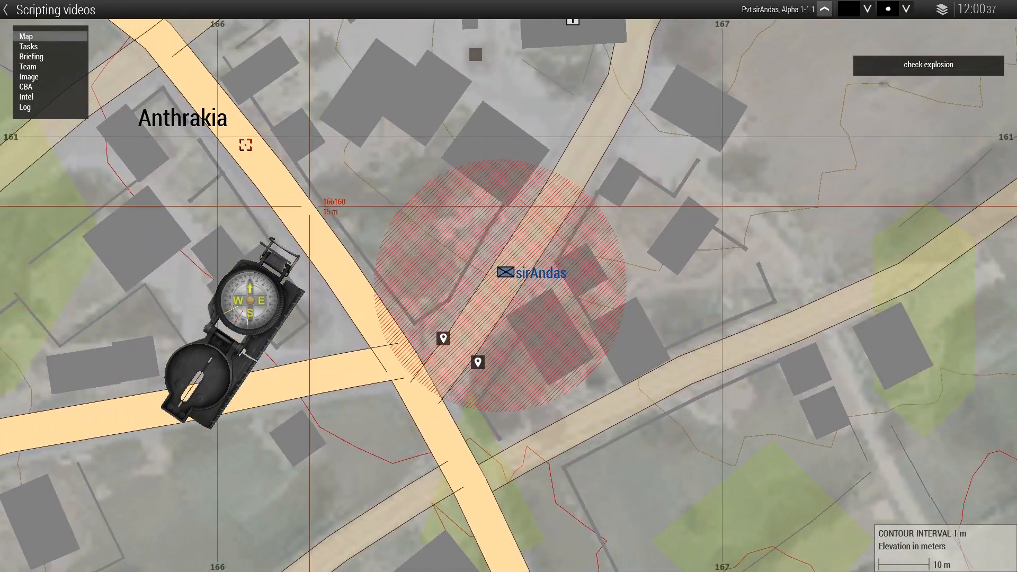
{"action": "left_click", "coordinate": [29, 47]}
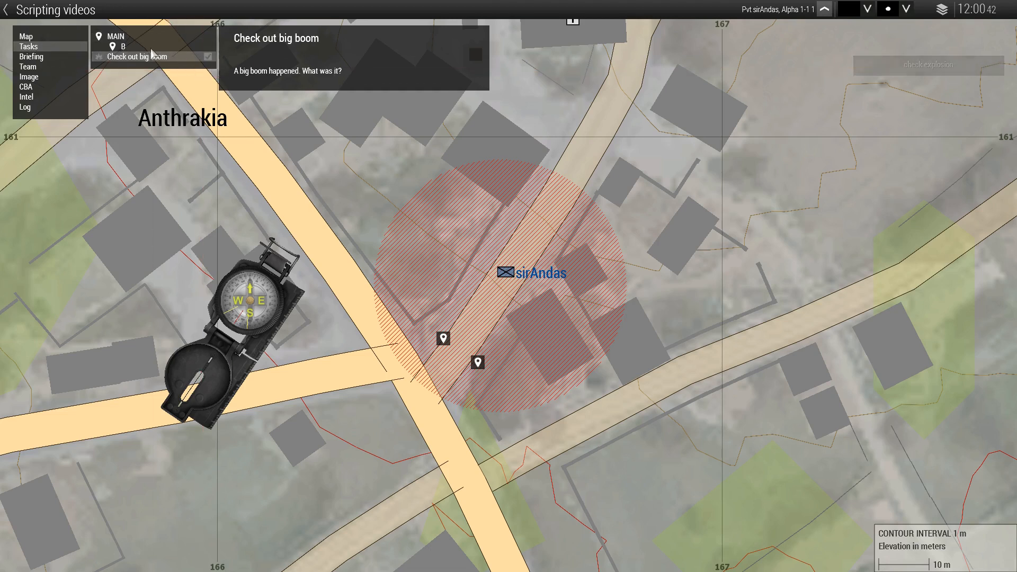
{"action": "left_click", "coordinate": [115, 37]}
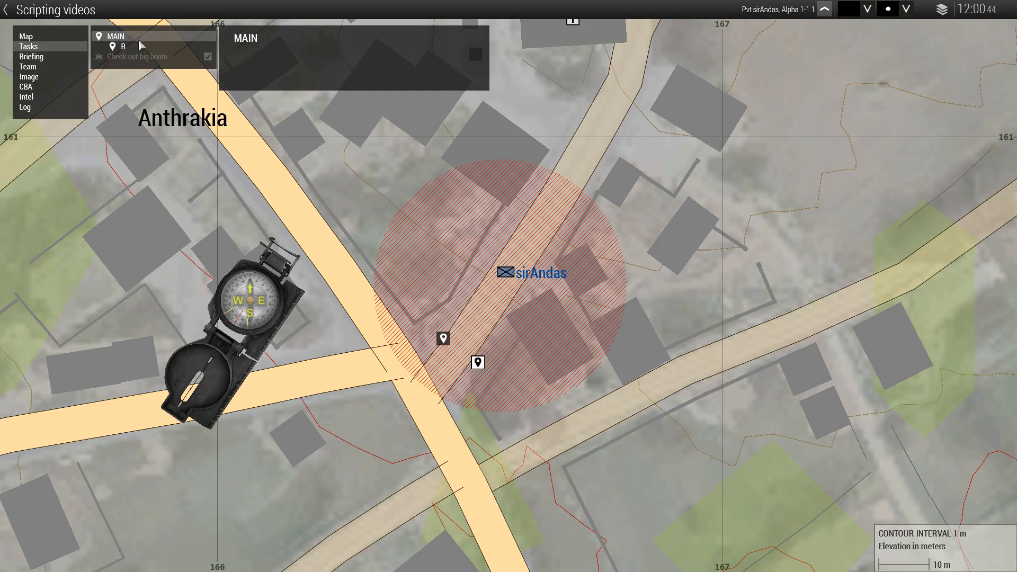
{"action": "left_click", "coordinate": [124, 47]}
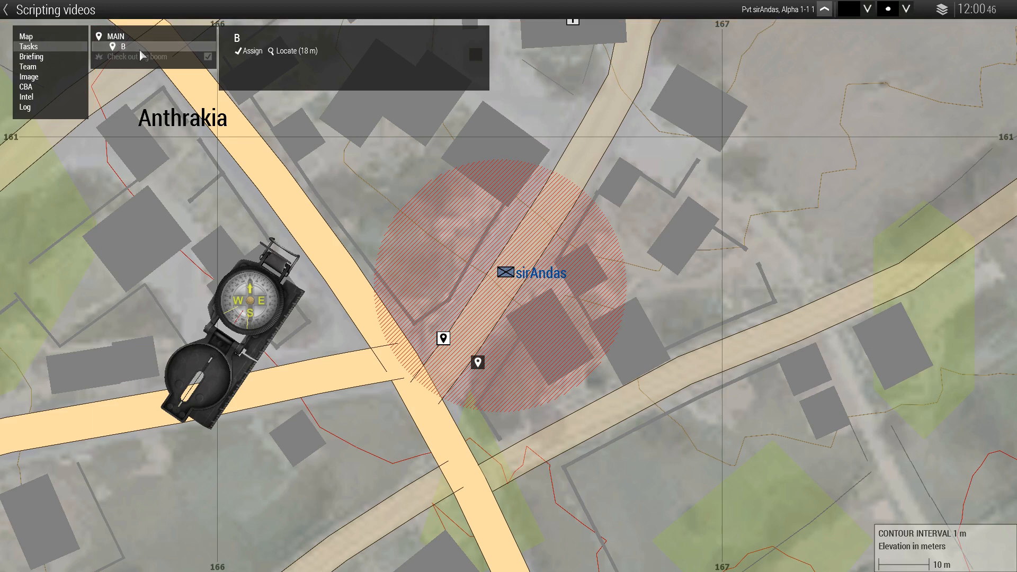
{"action": "left_click", "coordinate": [110, 38]}
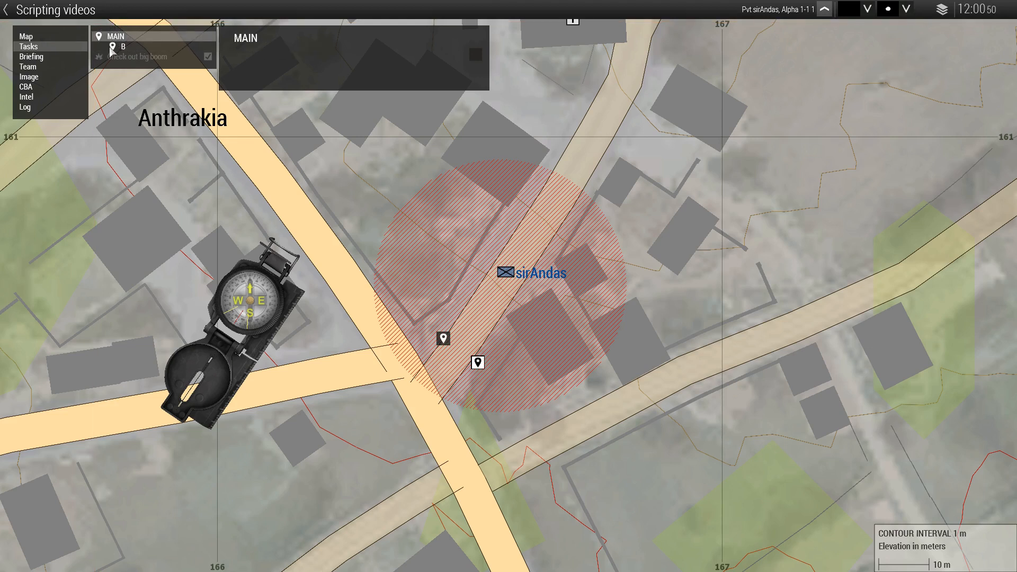
{"action": "left_click", "coordinate": [123, 48]}
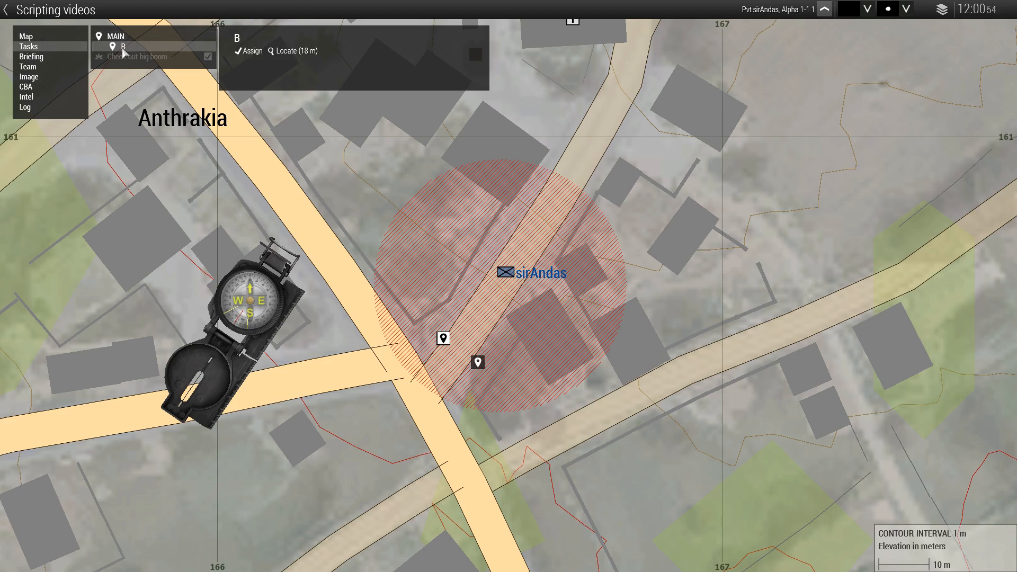
{"action": "left_click", "coordinate": [119, 38]}
{"action": "left_click", "coordinate": [127, 44]}
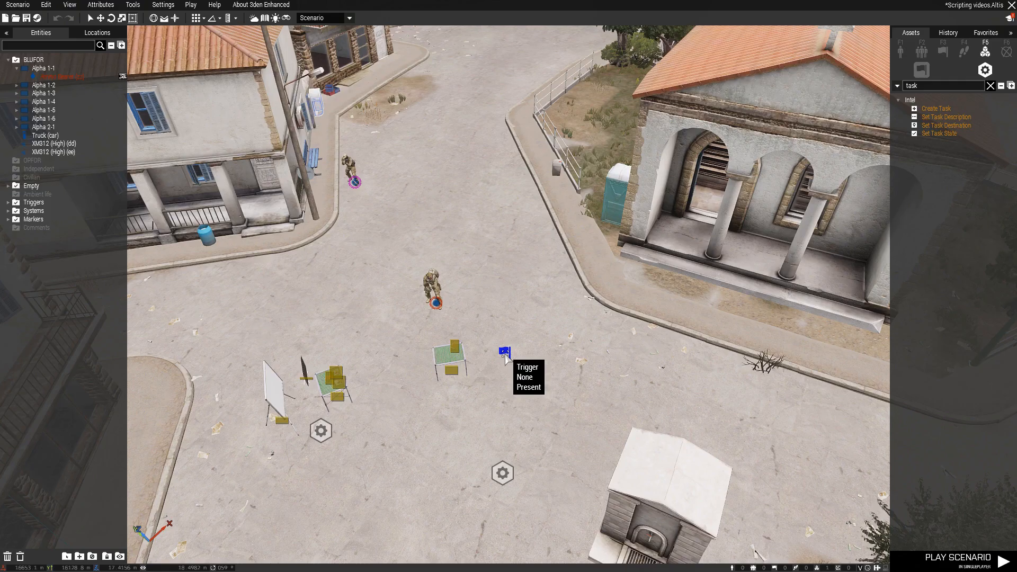
Return to the editor and review the condition and activation code of the trigger beside the intel table
{"action": "double_click", "coordinate": [505, 353]}
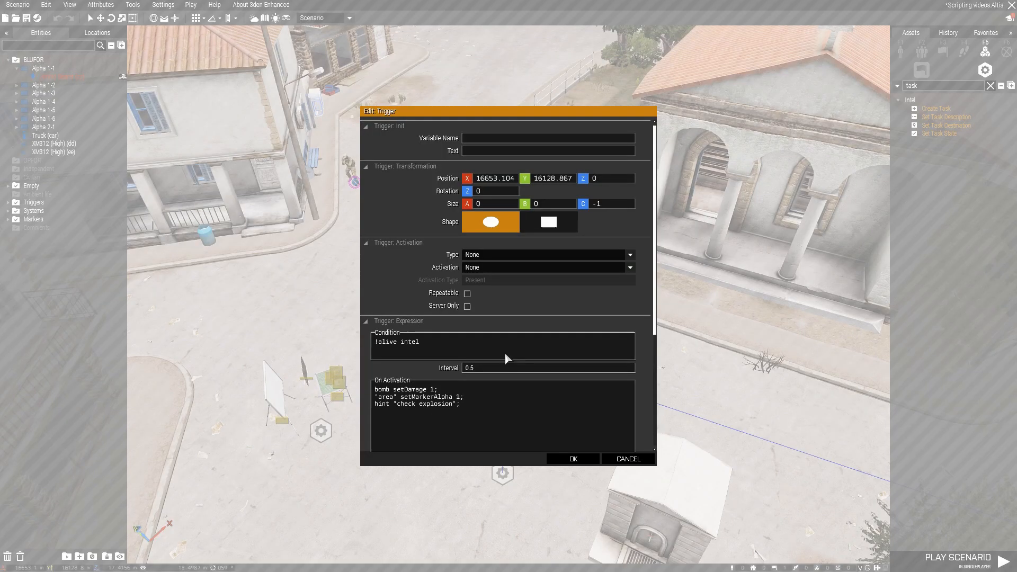
{"action": "scroll", "coordinate": [450, 402], "scroll_direction": "down", "scroll_amount": 1}
{"action": "left_click_drag", "start_coordinate": [474, 383], "coordinate": [382, 386]}
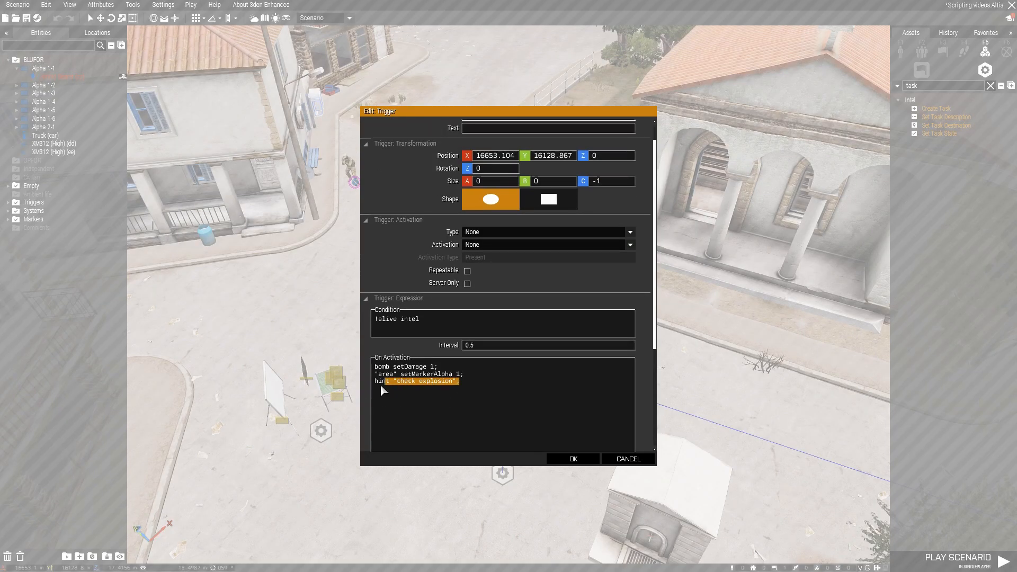
{"action": "left_click", "coordinate": [561, 460]}
Review the officer's init code, including the doStop line and the "Look at note" addAction, and accept the dialog
{"action": "left_click", "coordinate": [466, 230]}
{"action": "right_click_drag", "start_coordinate": [466, 230], "coordinate": [447, 232]}
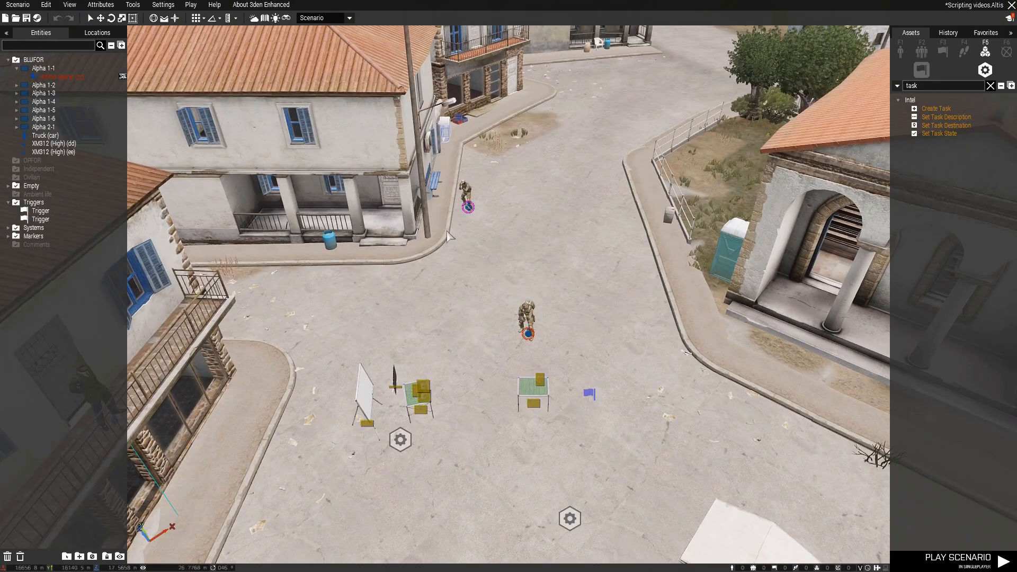
{"action": "double_click", "coordinate": [468, 207]}
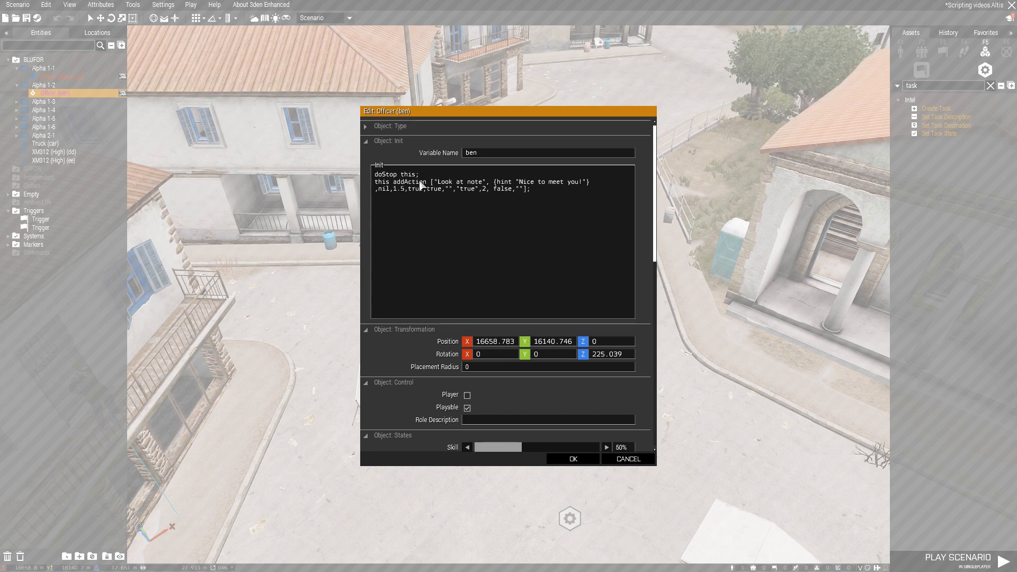
{"action": "left_click_drag", "start_coordinate": [374, 182], "coordinate": [581, 198]}
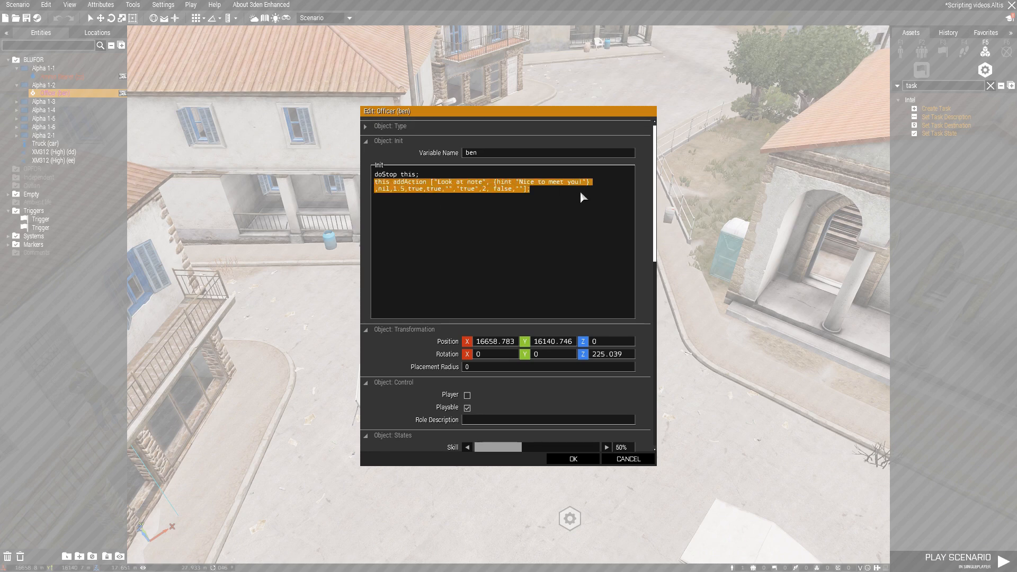
{"action": "left_click", "coordinate": [545, 188]}
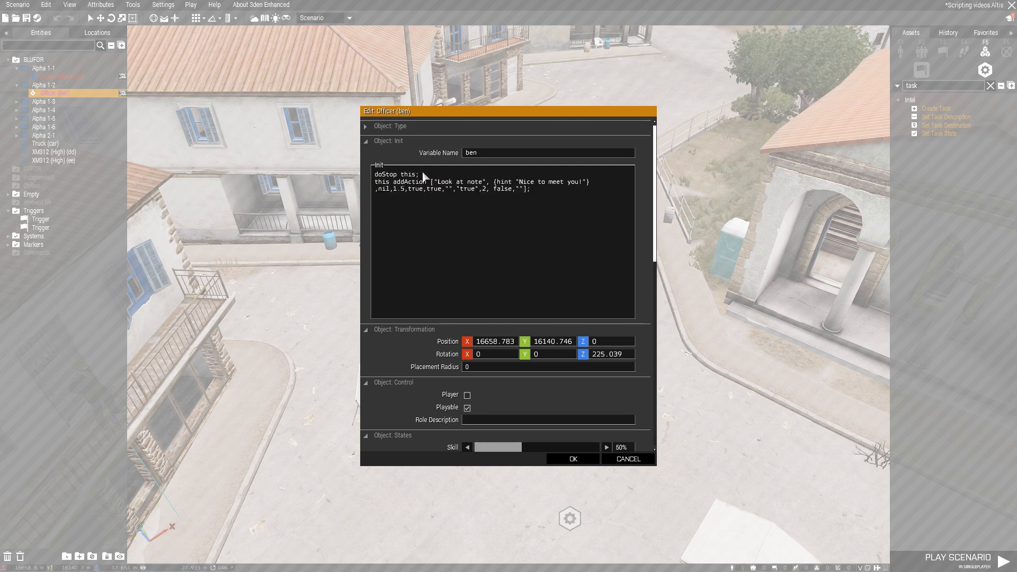
{"action": "left_click_drag", "start_coordinate": [370, 179], "coordinate": [424, 175]}
{"action": "left_click", "coordinate": [422, 179]}
{"action": "left_click_drag", "start_coordinate": [475, 186], "coordinate": [355, 177]}
{"action": "left_click", "coordinate": [431, 185]}
{"action": "left_click", "coordinate": [573, 459]}
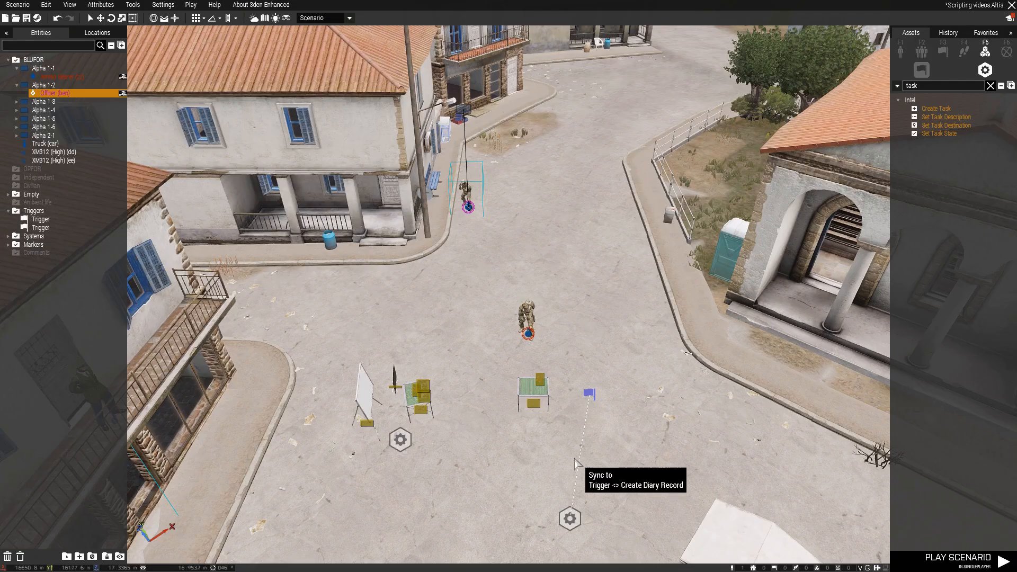
{"action": "scroll", "coordinate": [560, 313], "scroll_direction": "up", "scroll_amount": 3}
{"action": "left_click", "coordinate": [560, 312]}
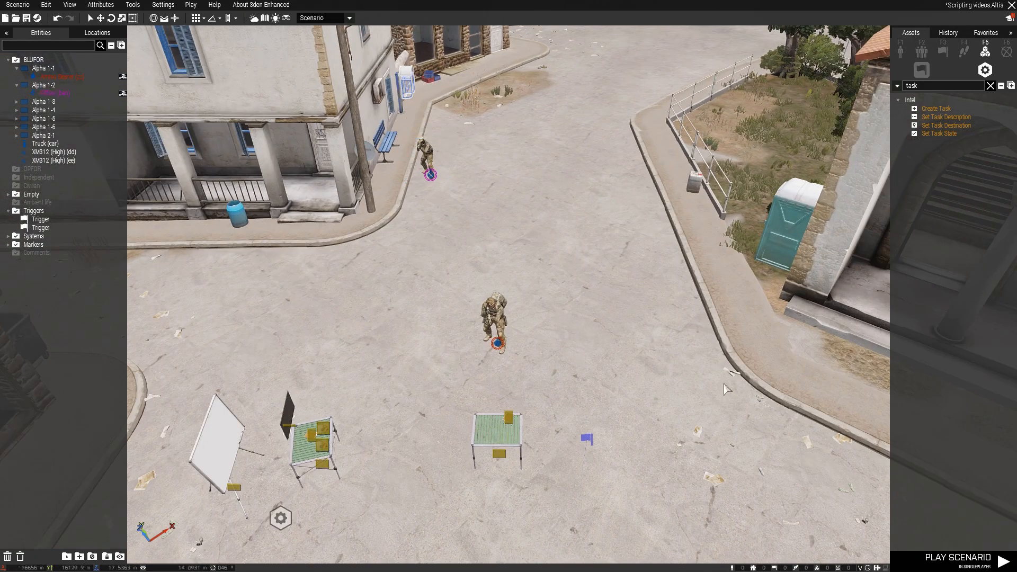
Play the scenario and walk up to the officer to test his "Look at note" action
{"action": "left_click", "coordinate": [958, 558]}
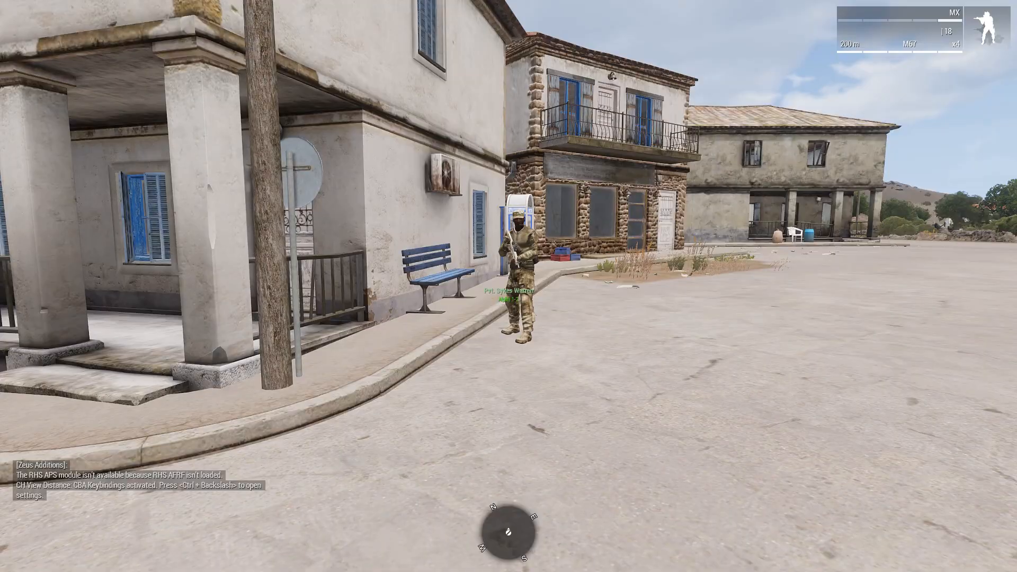
{"action": "key", "text": "w"}
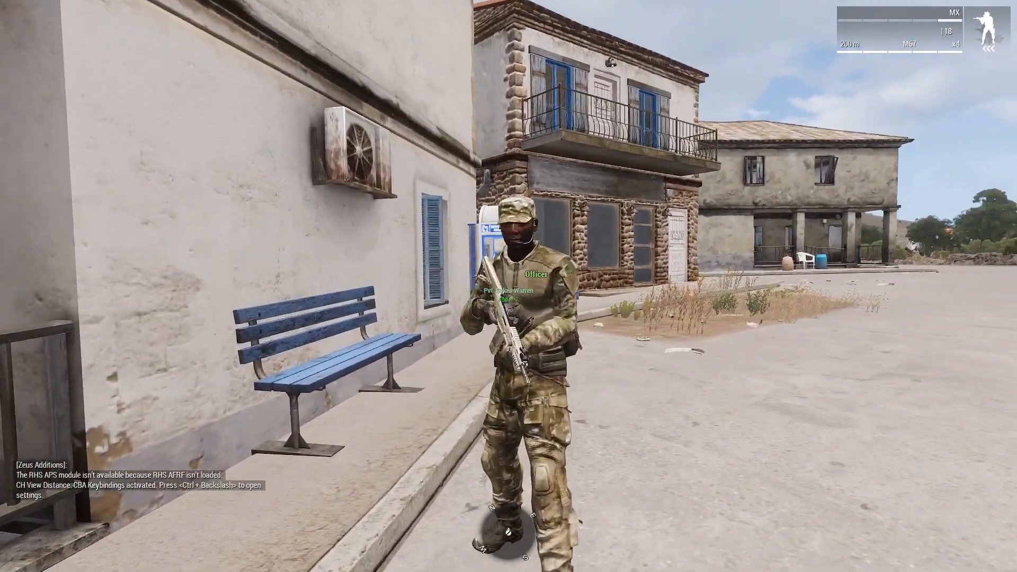
{"action": "scroll", "coordinate": [508, 286], "scroll_direction": "down", "scroll_amount": 1}
{"action": "key", "text": "w"}
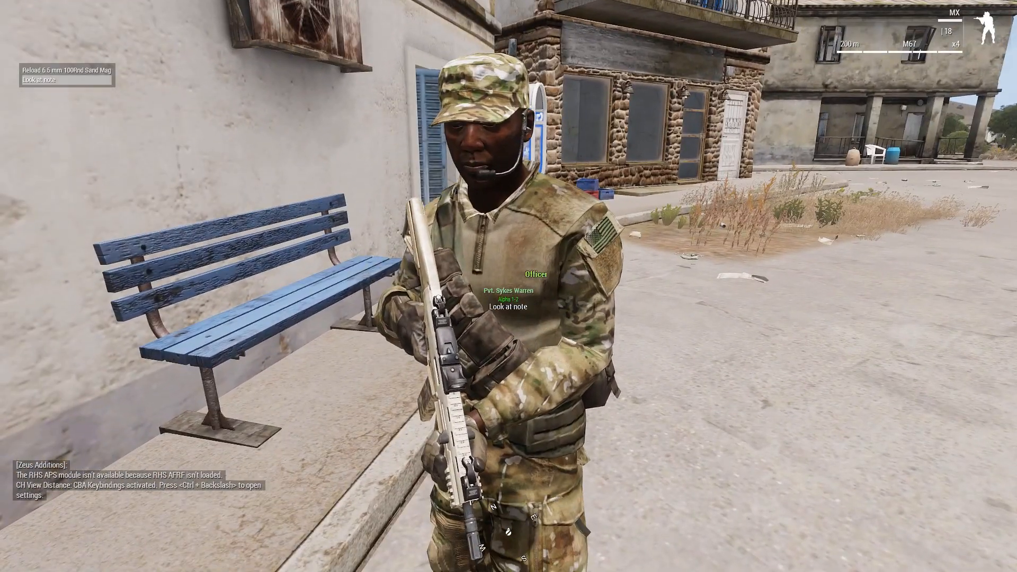
{"action": "key", "text": "space"}
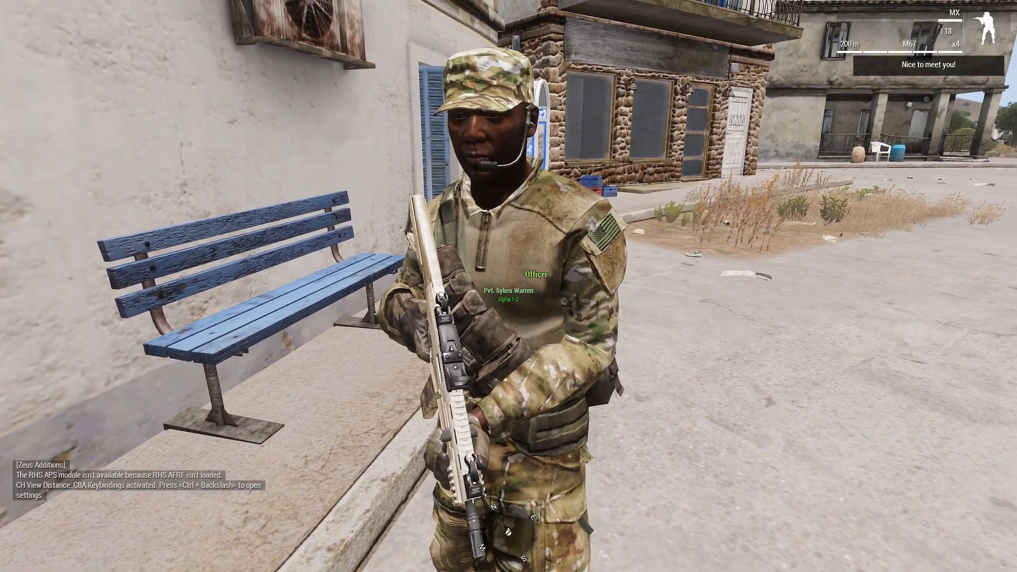
Back away from the officer and salute him
{"action": "key", "text": "s"}
{"action": "key", "text": "s"}
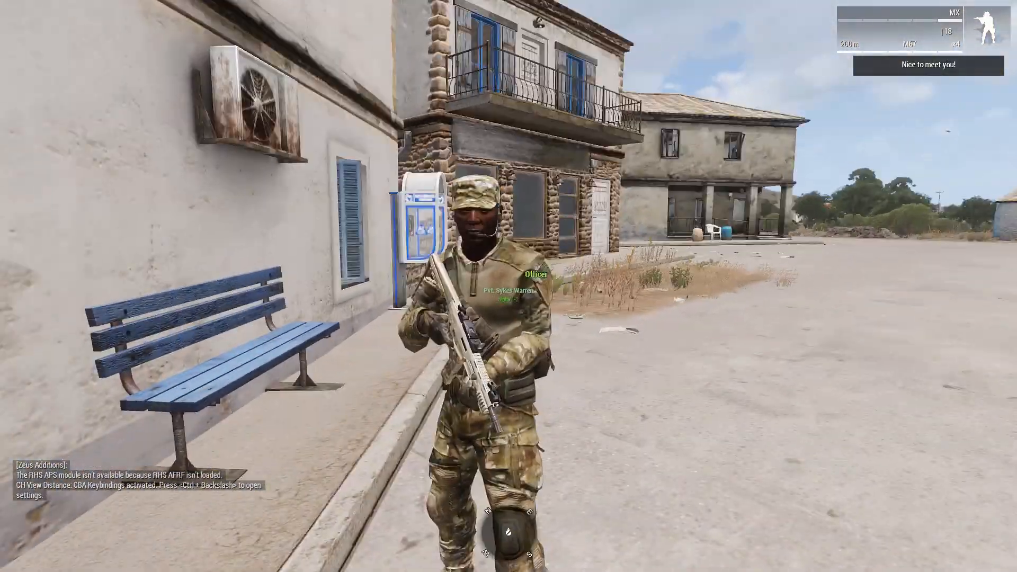
{"action": "key", "text": "w"}
{"action": "key", "text": "y"}
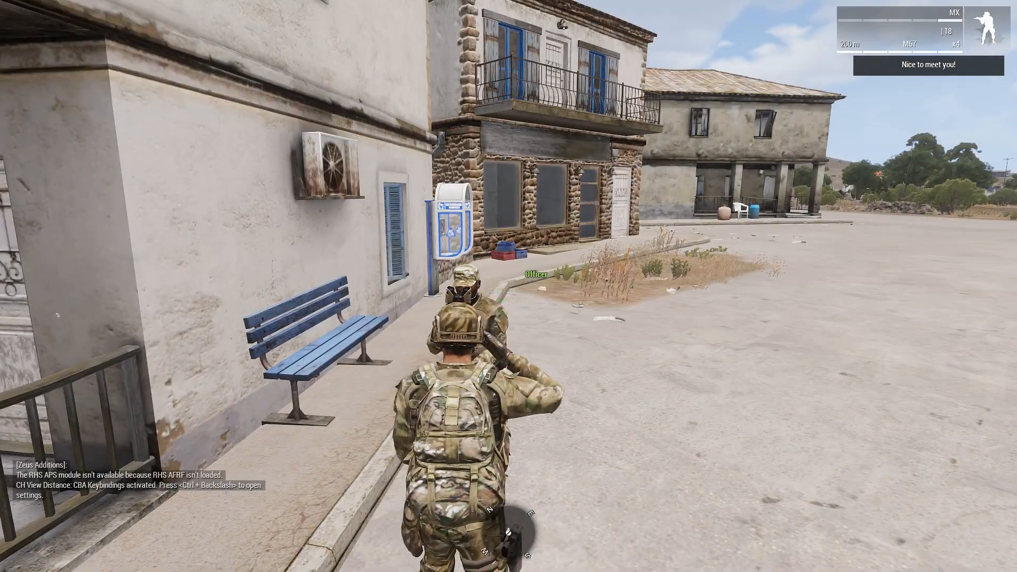